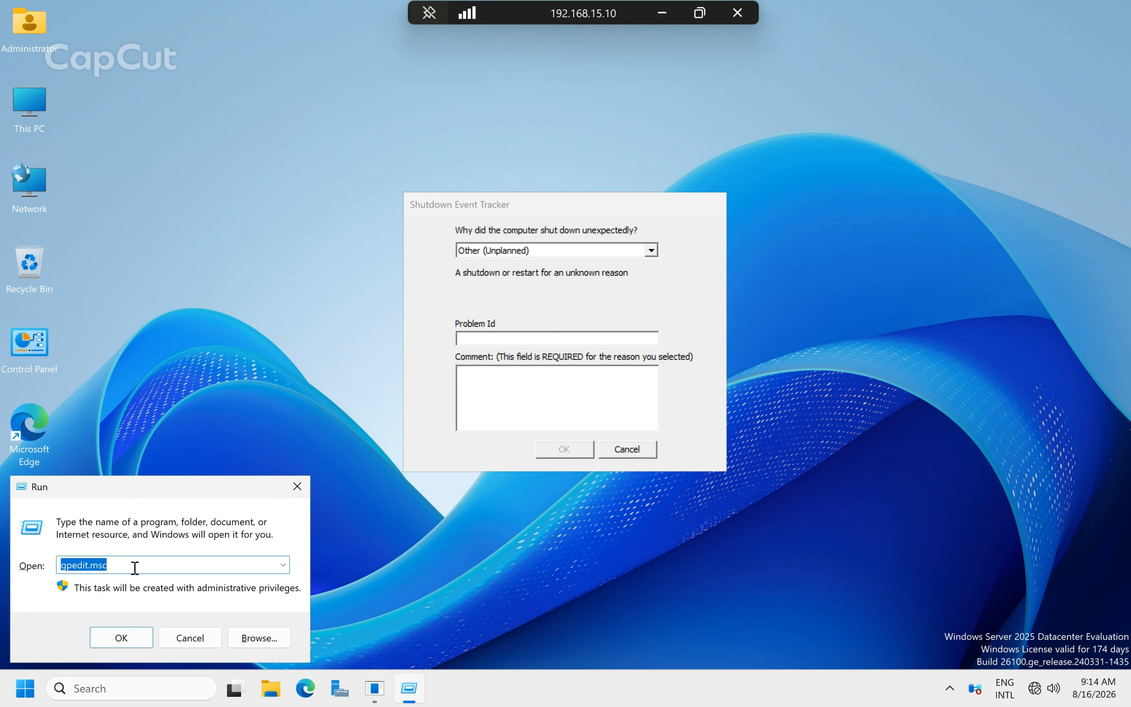
Launch the Local Group Policy Editor with gpedit.msc from the Run dialog.
key("Return")
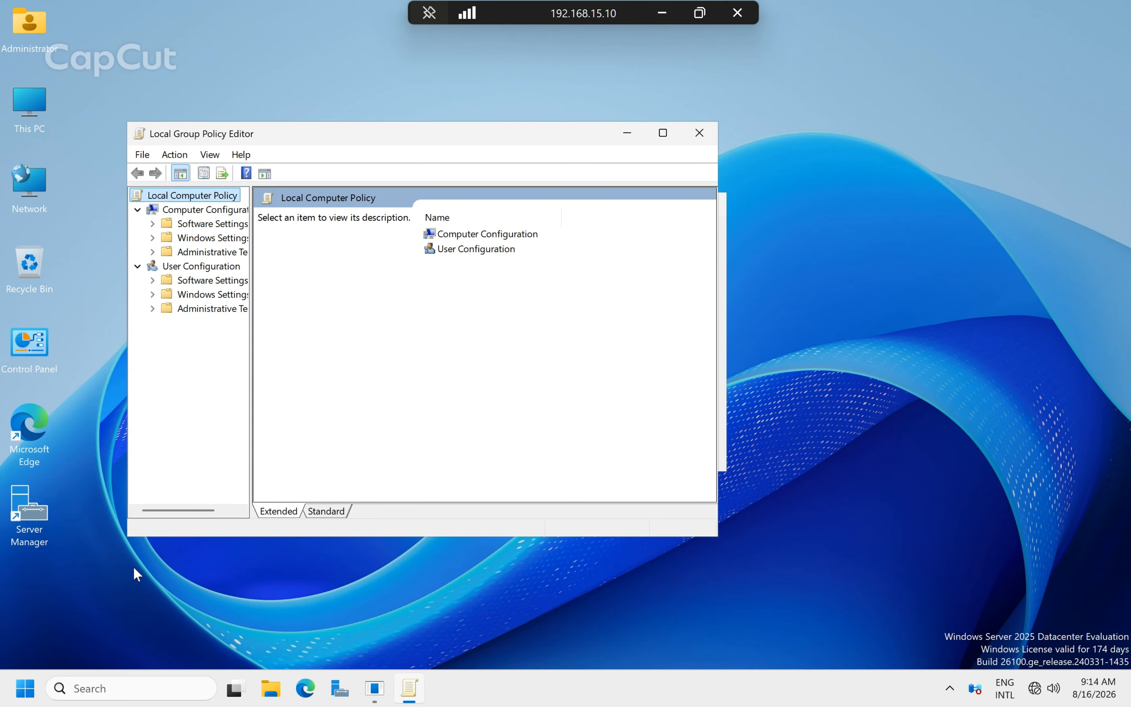
Maximize the editor, then select Display Shutdown Event Tracker under Computer Configuration > Administrative Templates > System.
left_click(663, 133)
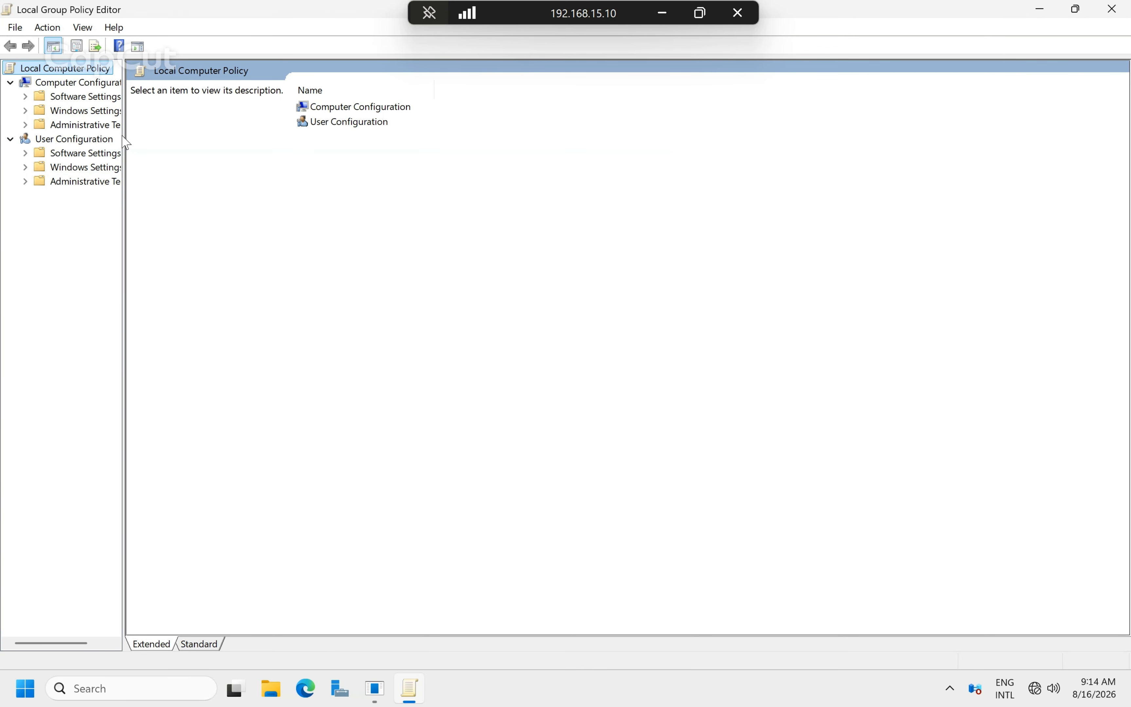
left_click_drag(123, 135, 229, 146)
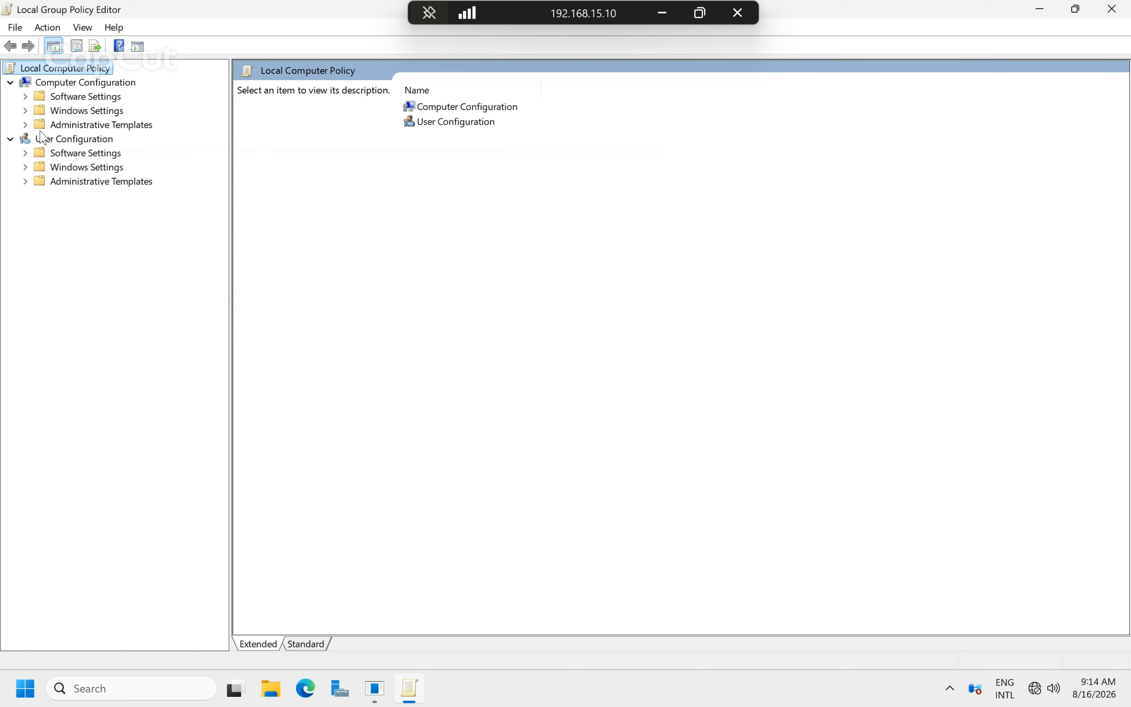
left_click(110, 126)
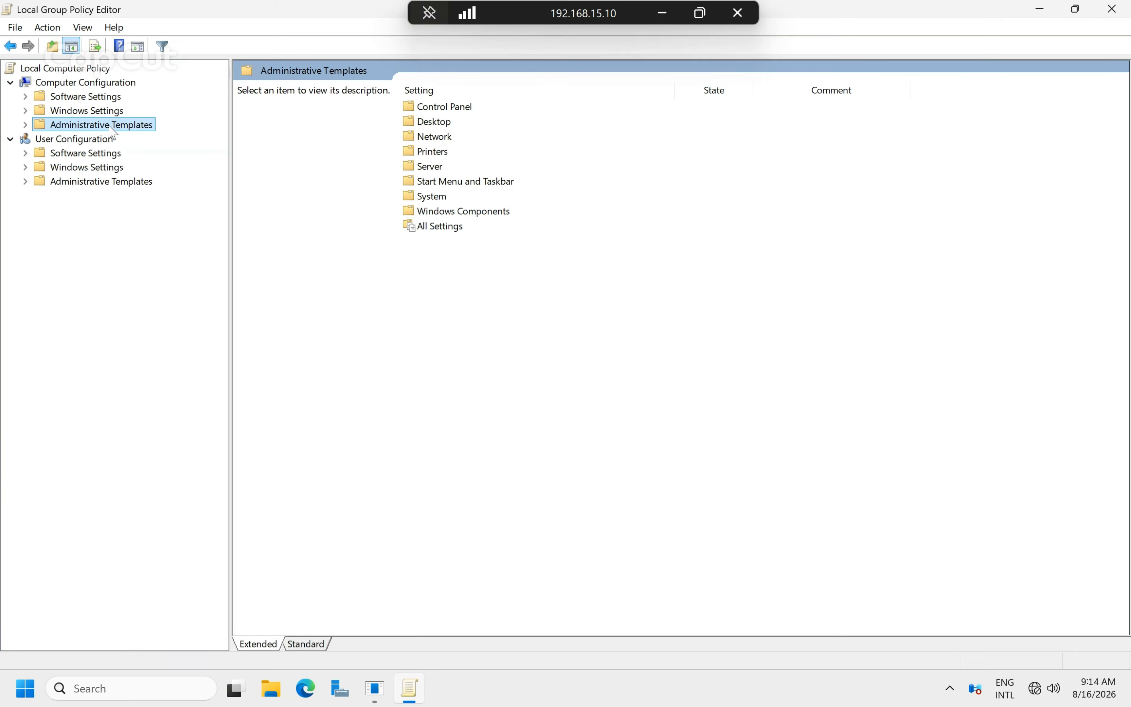
left_click(26, 125)
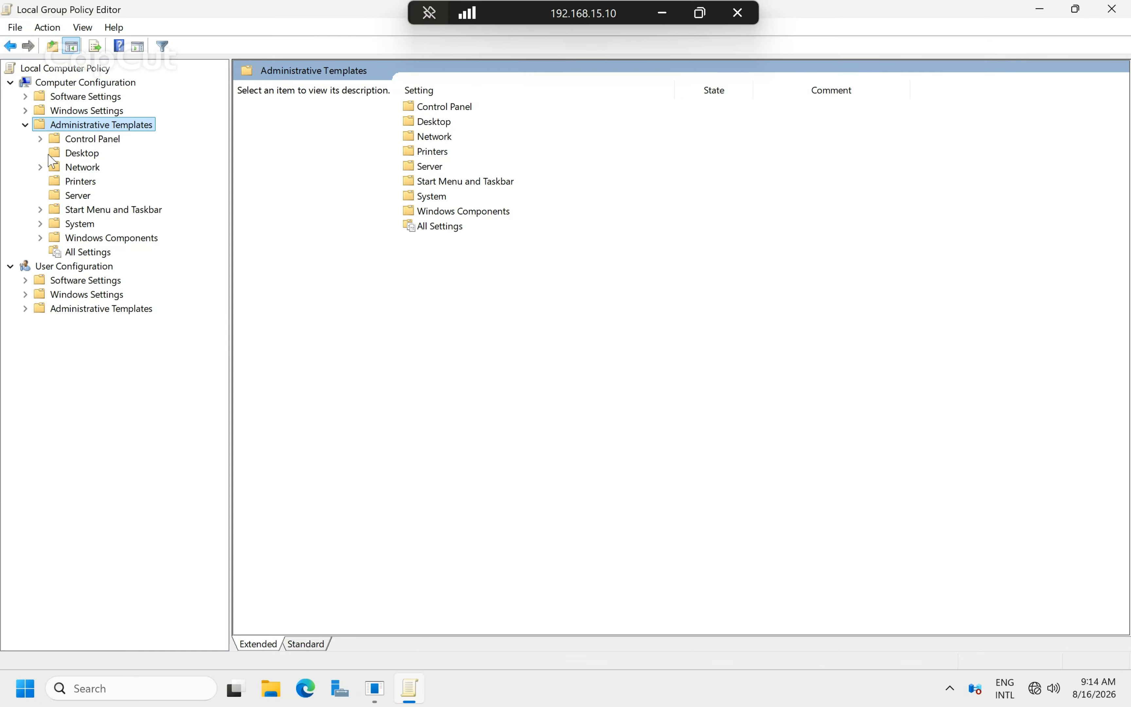
left_click(64, 226)
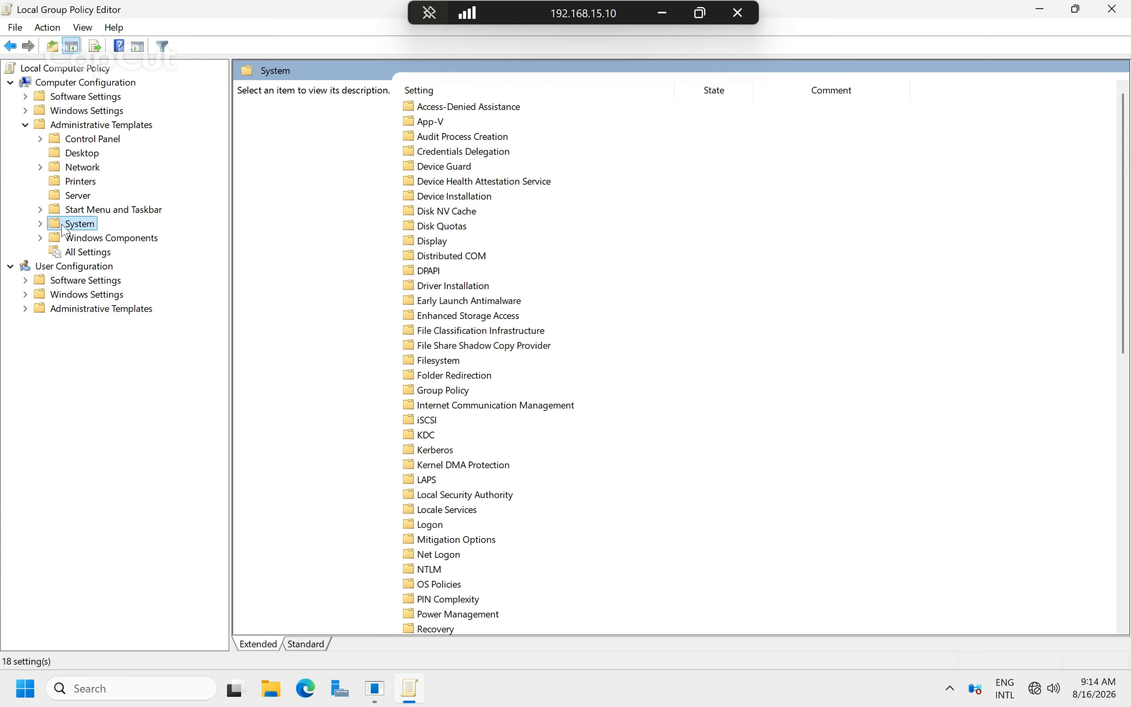
scroll(442, 377, "down", 6)
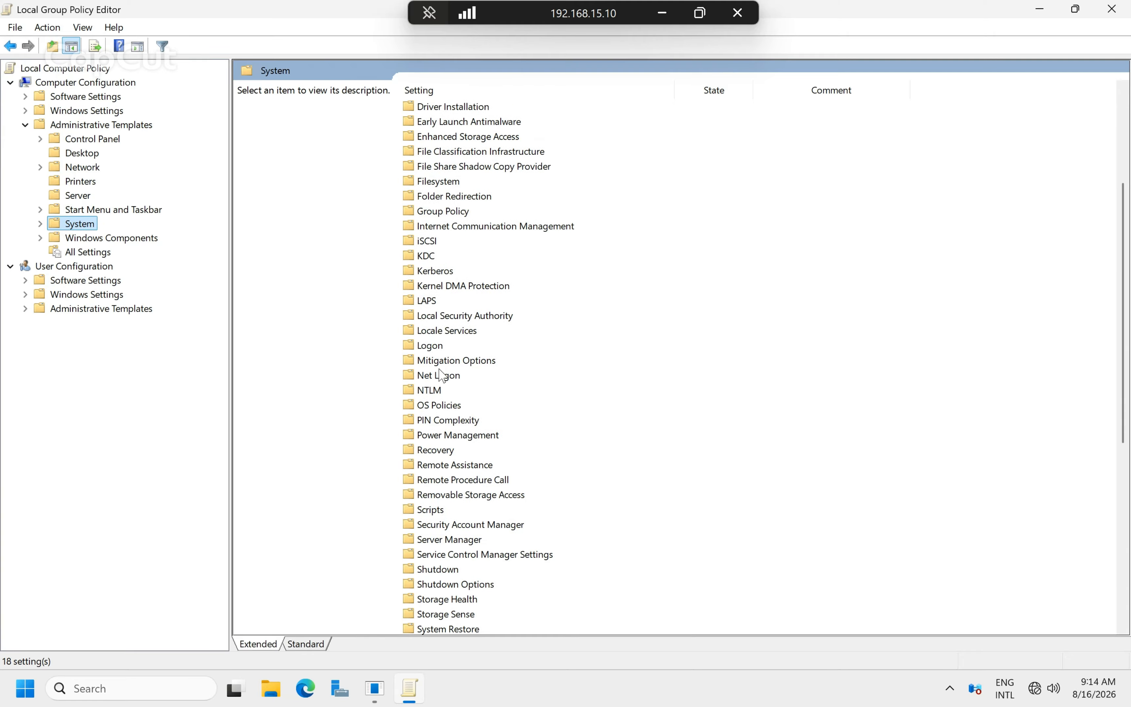
scroll(442, 376, "down", 6)
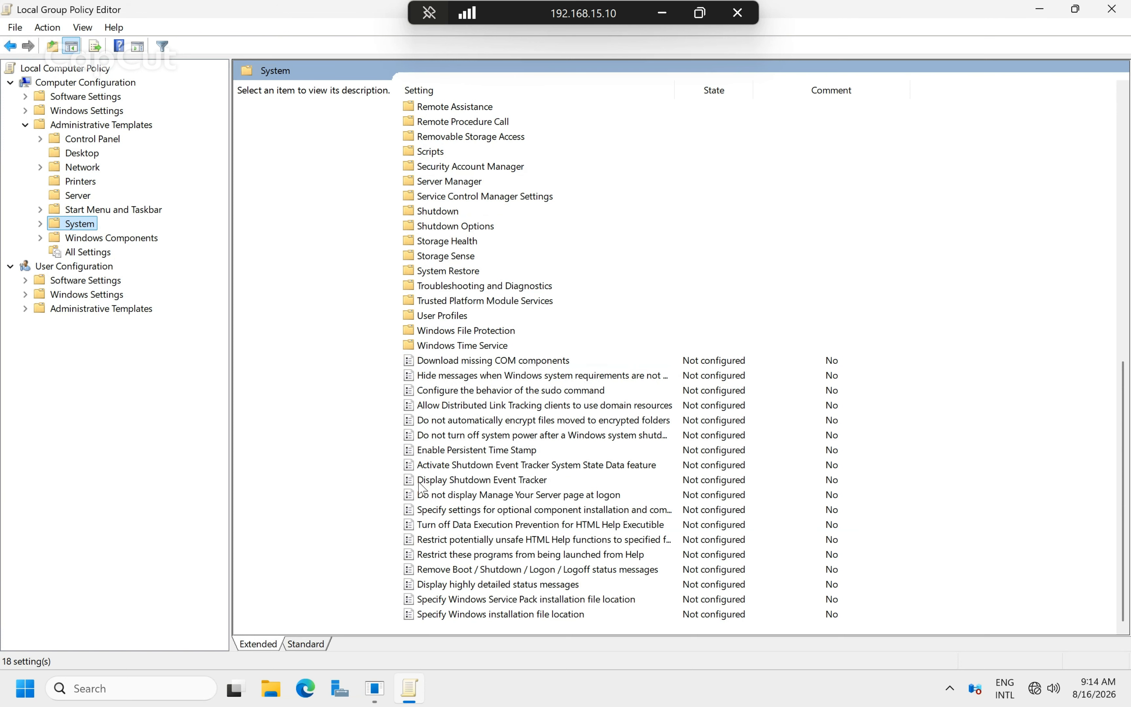
left_click(420, 481)
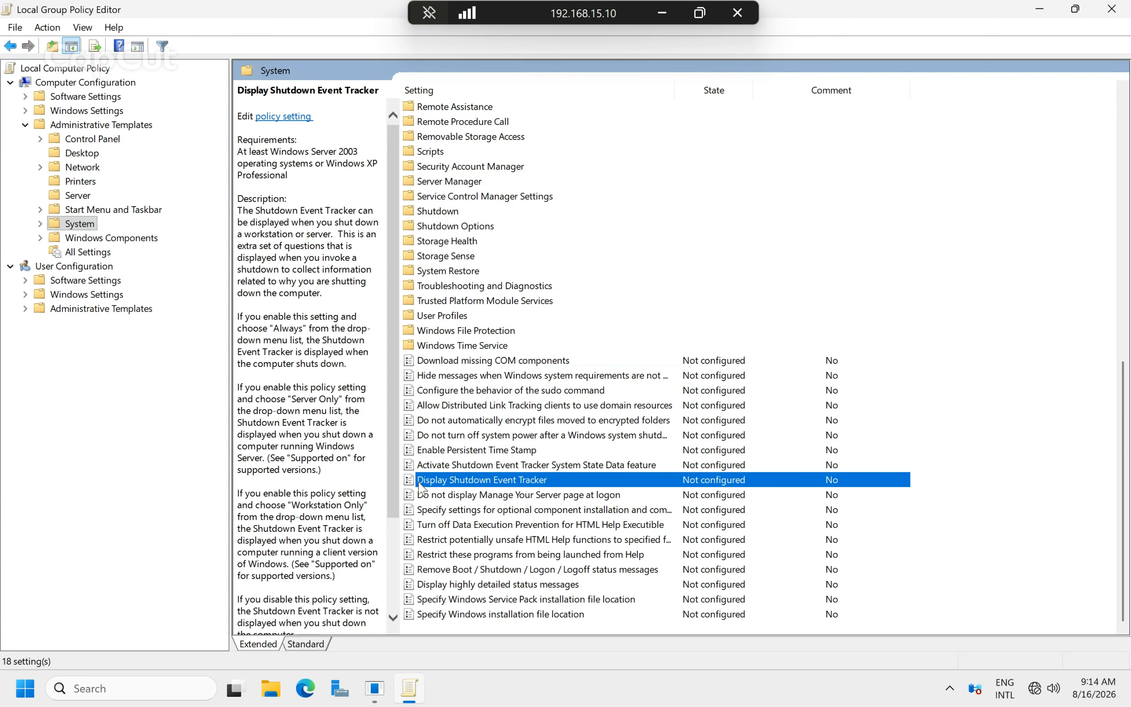
Set the Display Shutdown Event Tracker policy to Disabled and apply it.
double_click(470, 488)
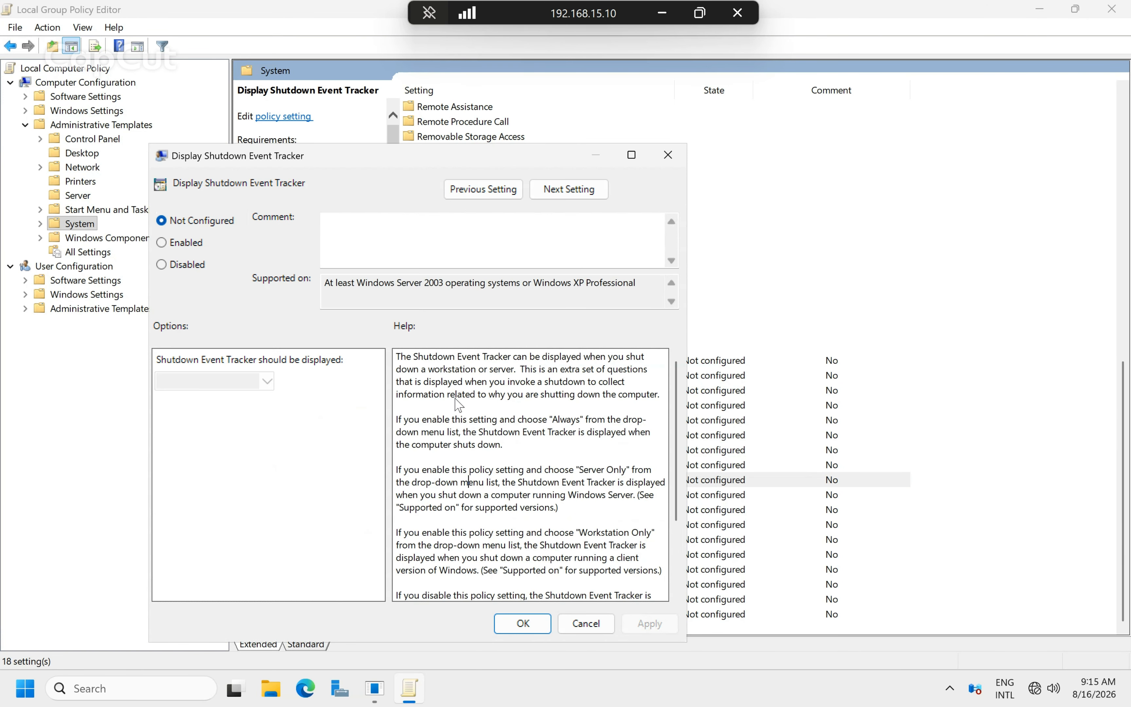
left_click(194, 265)
left_click(649, 624)
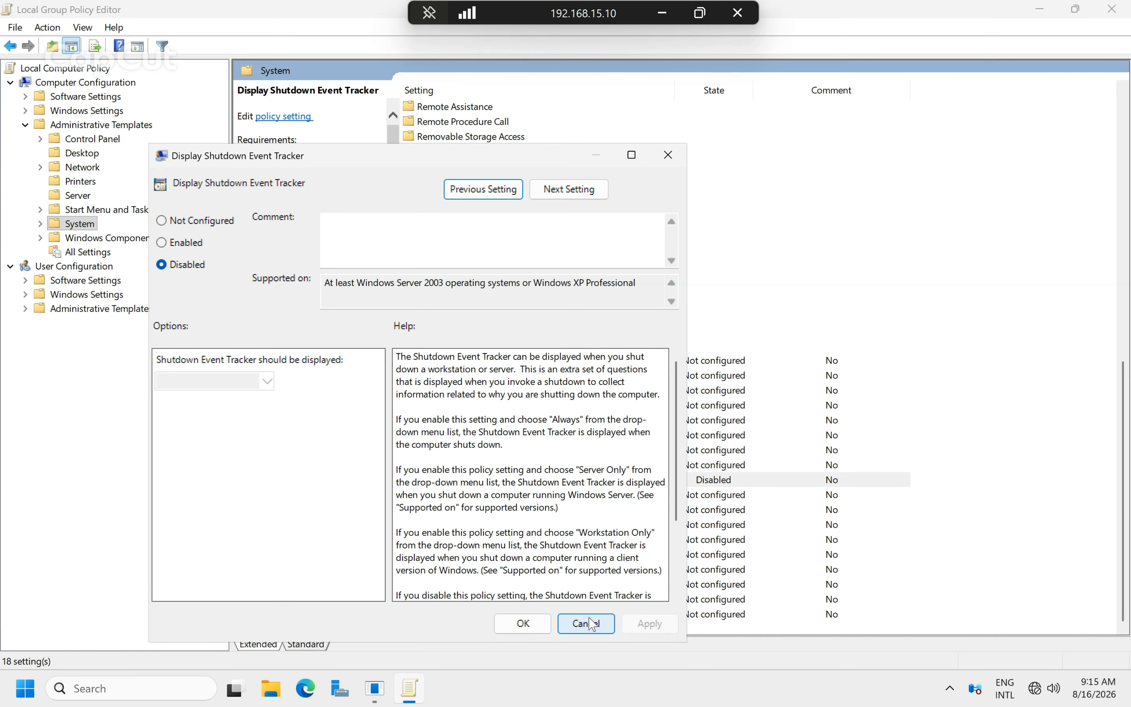
left_click(543, 626)
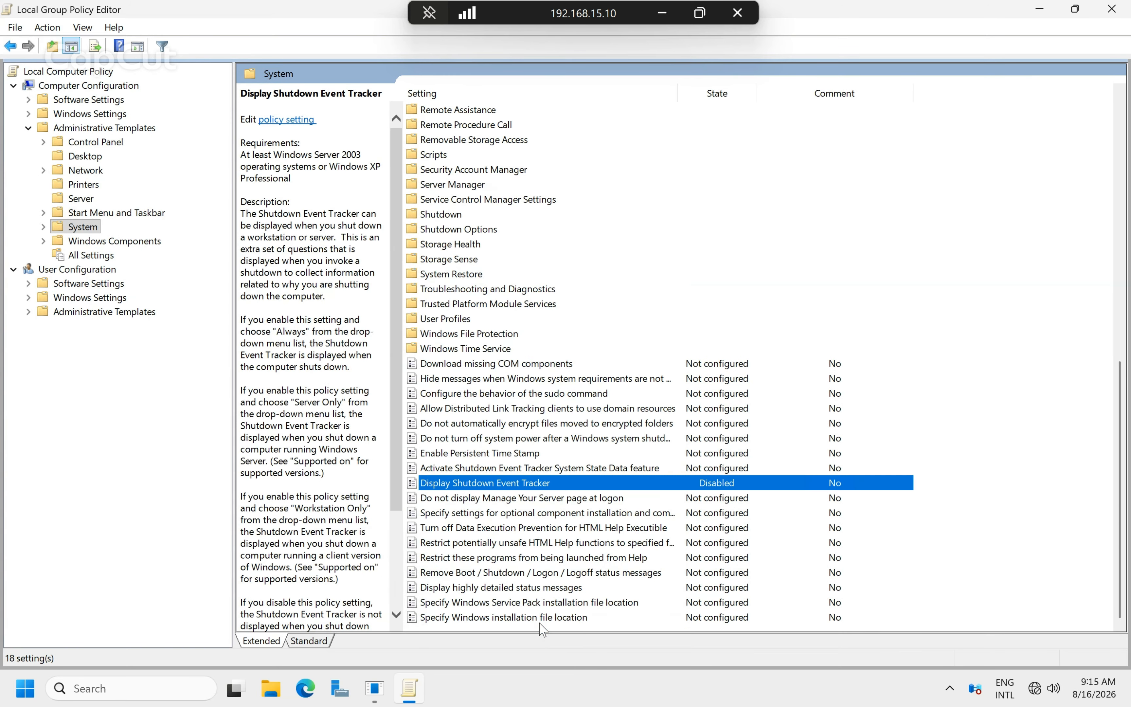
Close the Group Policy Editor and run gpupdate /force from the Run box.
left_click(1112, 8)
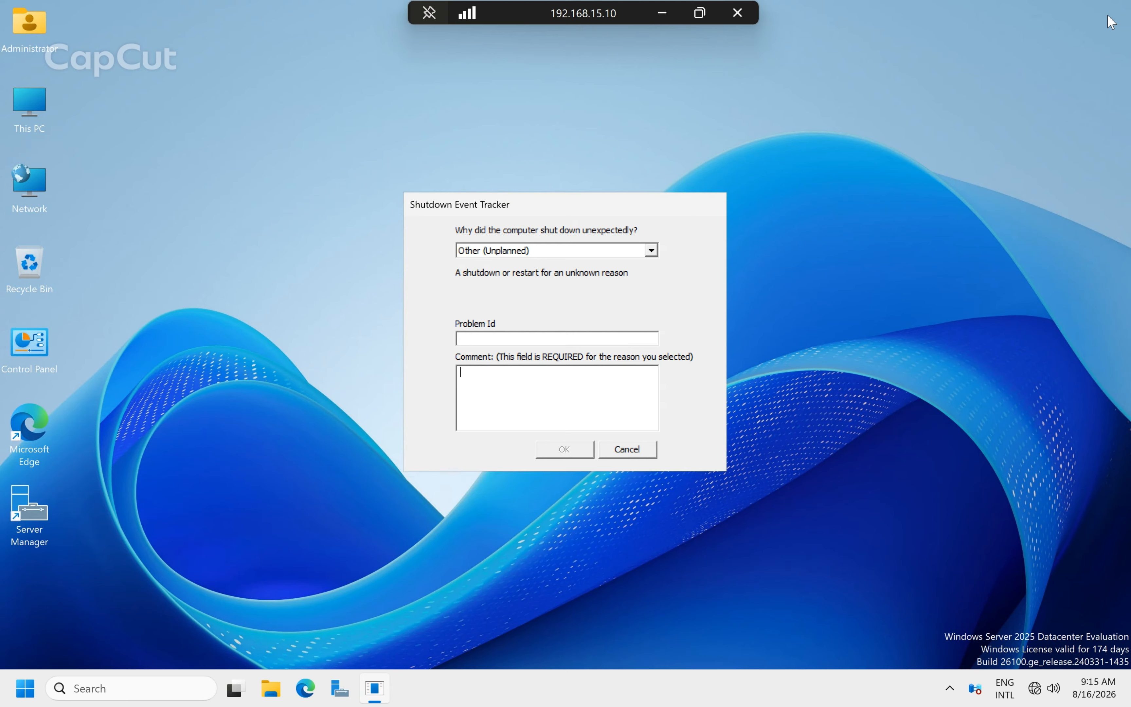
left_click(880, 273)
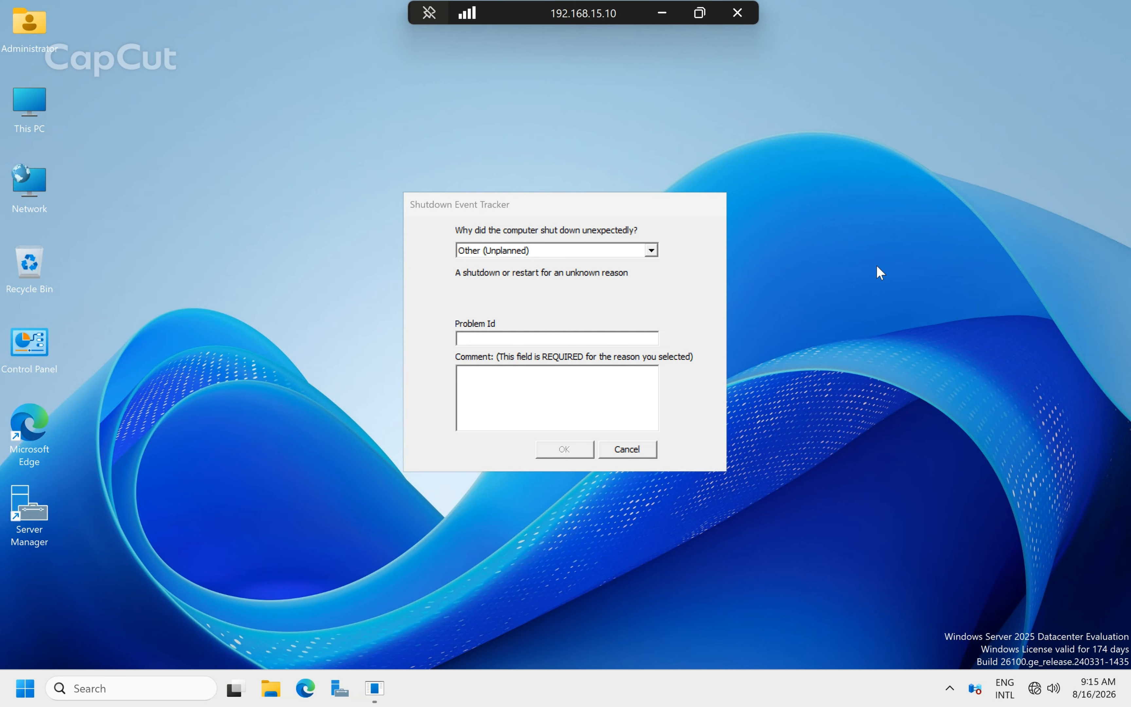
key("super+r")
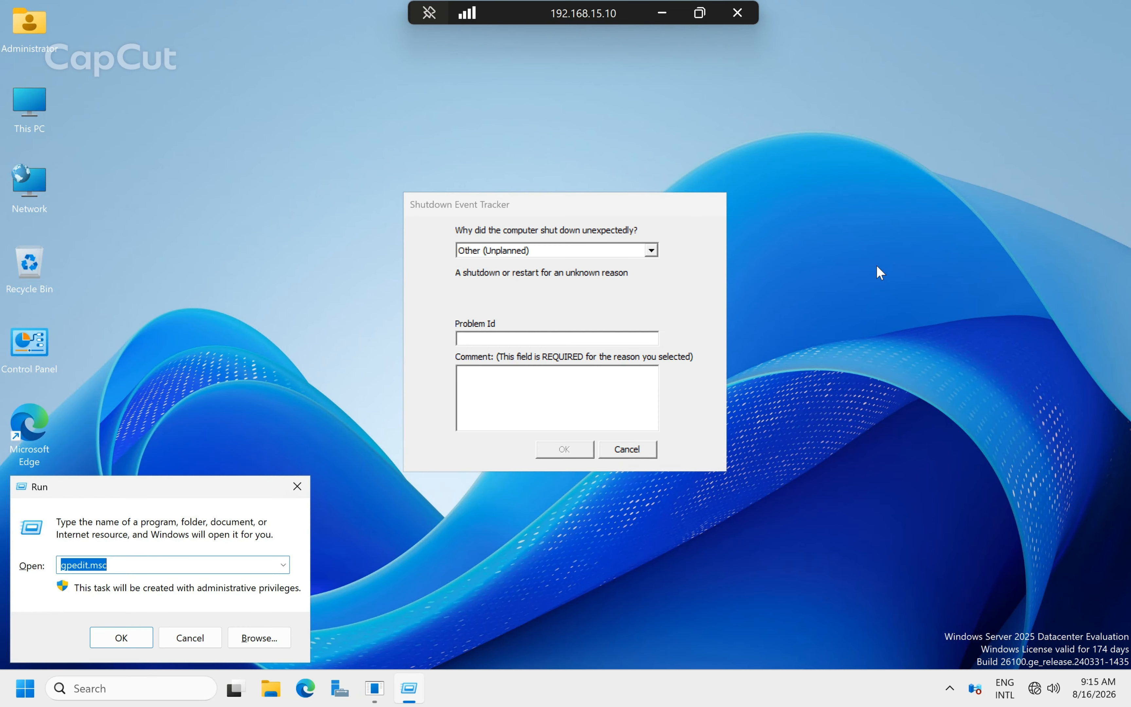
type("gpup")
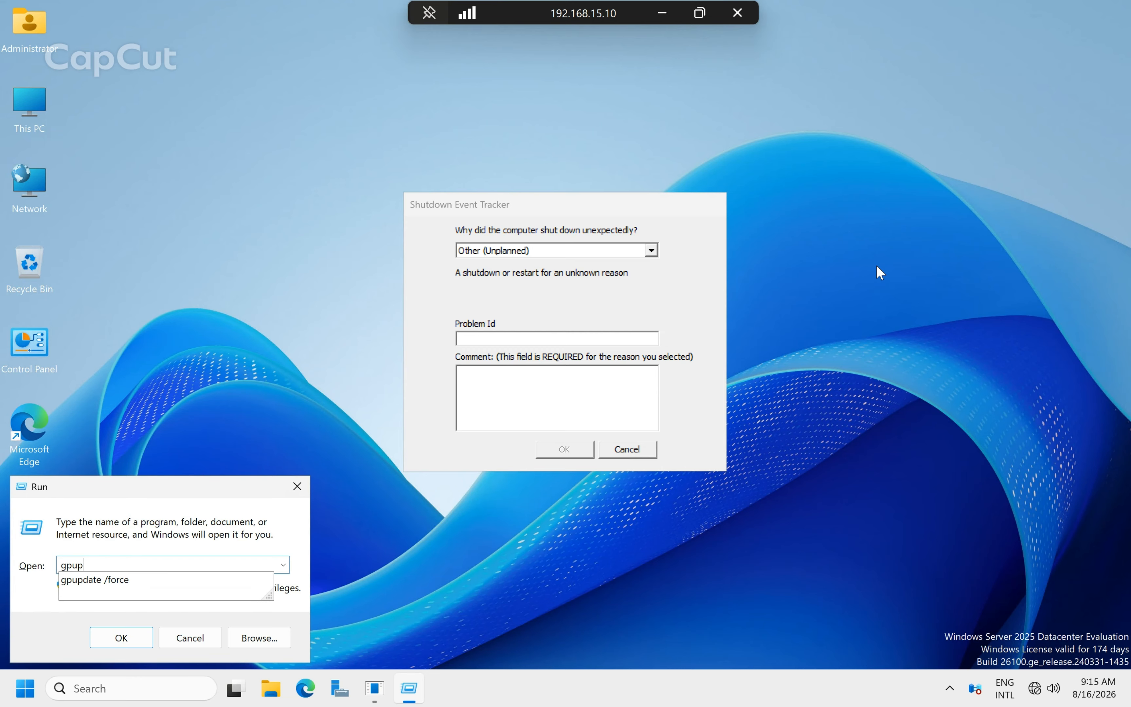
key("Down")
key("Return")
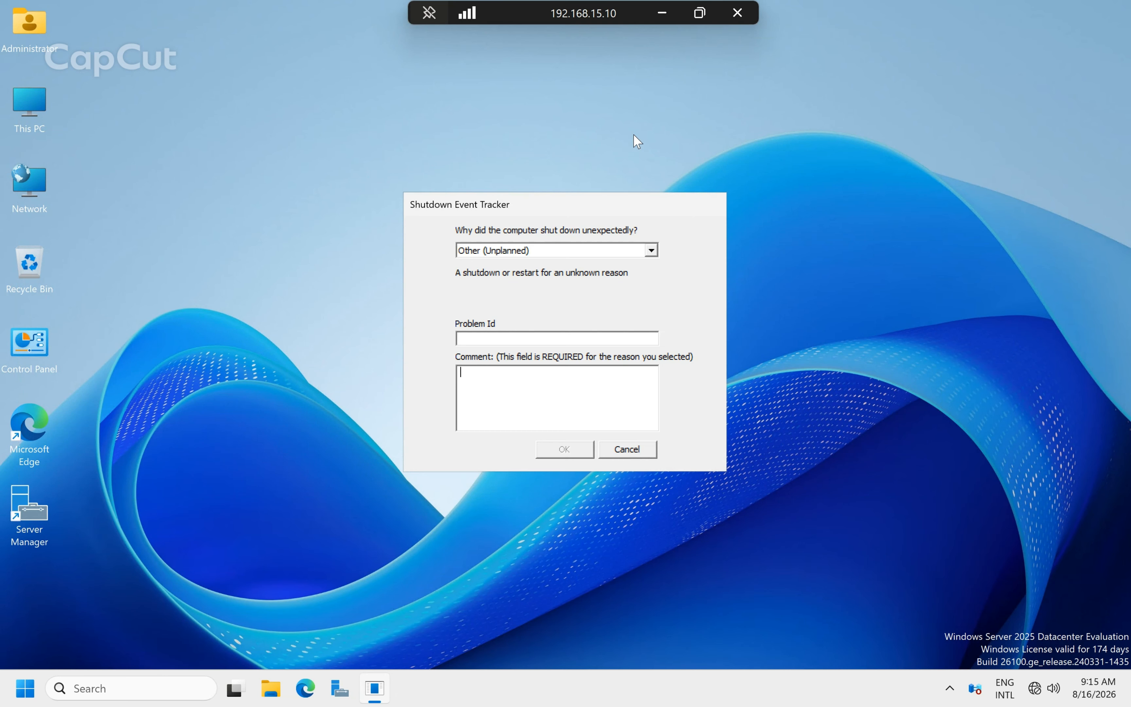
Restart the server from Start > Power and dismiss the session-ended message.
left_click(26, 694)
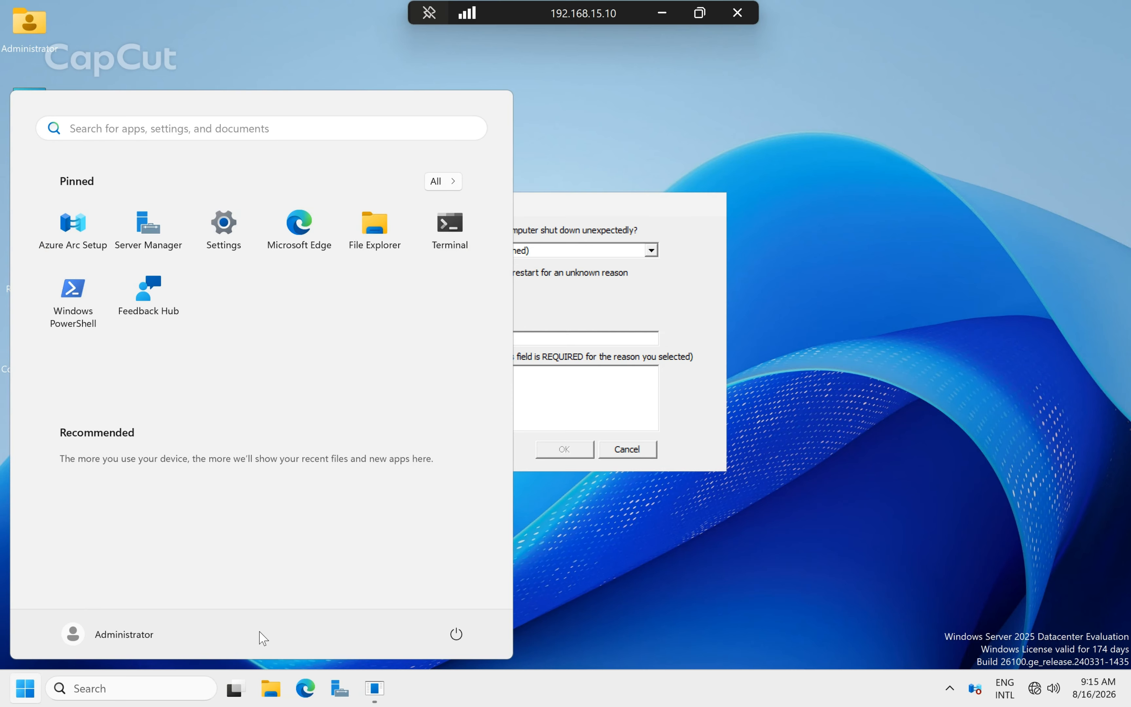
left_click(457, 635)
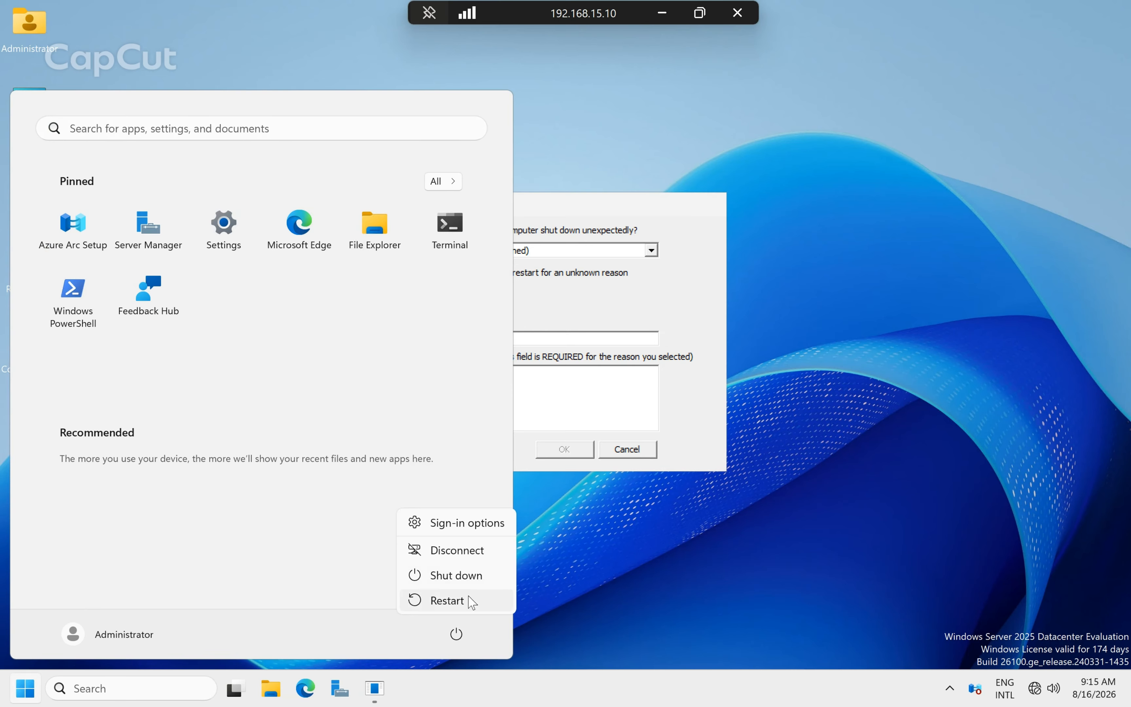
left_click(470, 600)
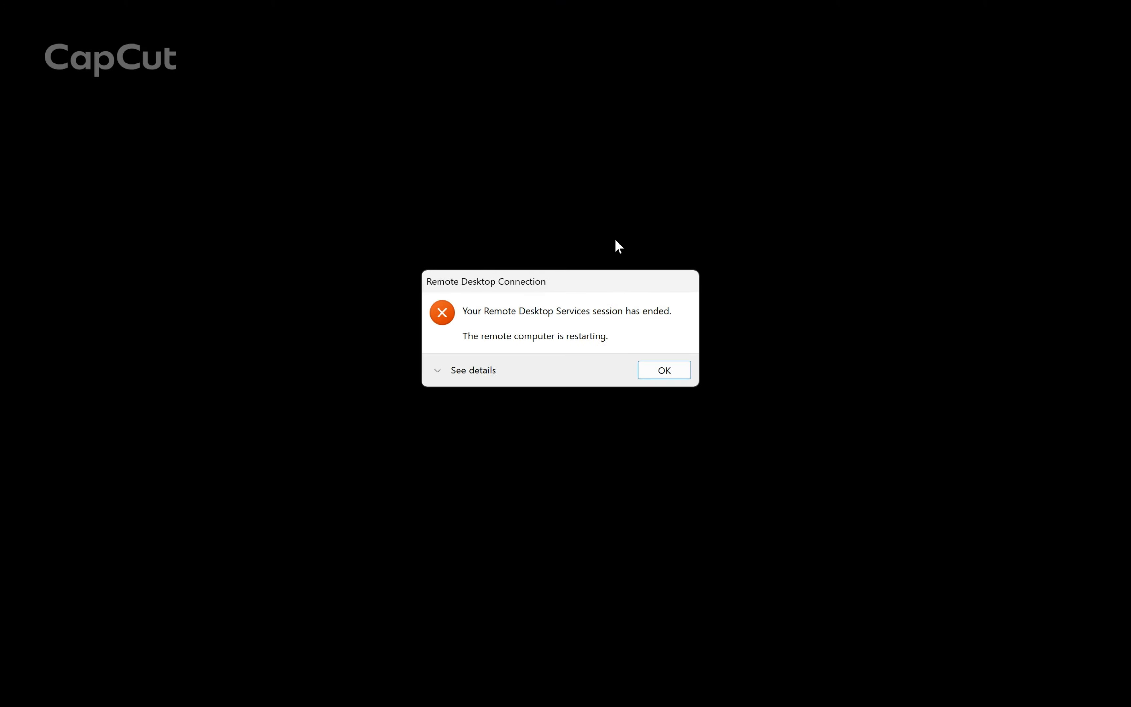
left_click(666, 368)
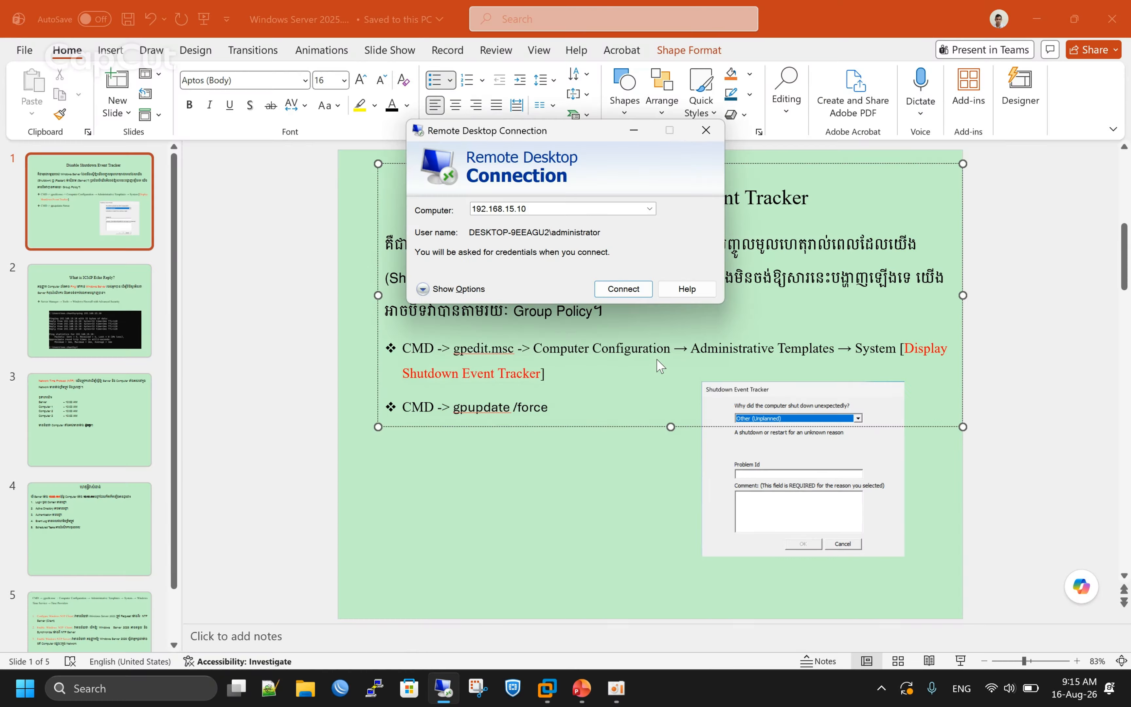
Close Remote Desktop Connection and open a local Command Prompt over the PowerPoint deck.
left_click(704, 134)
left_click(659, 295)
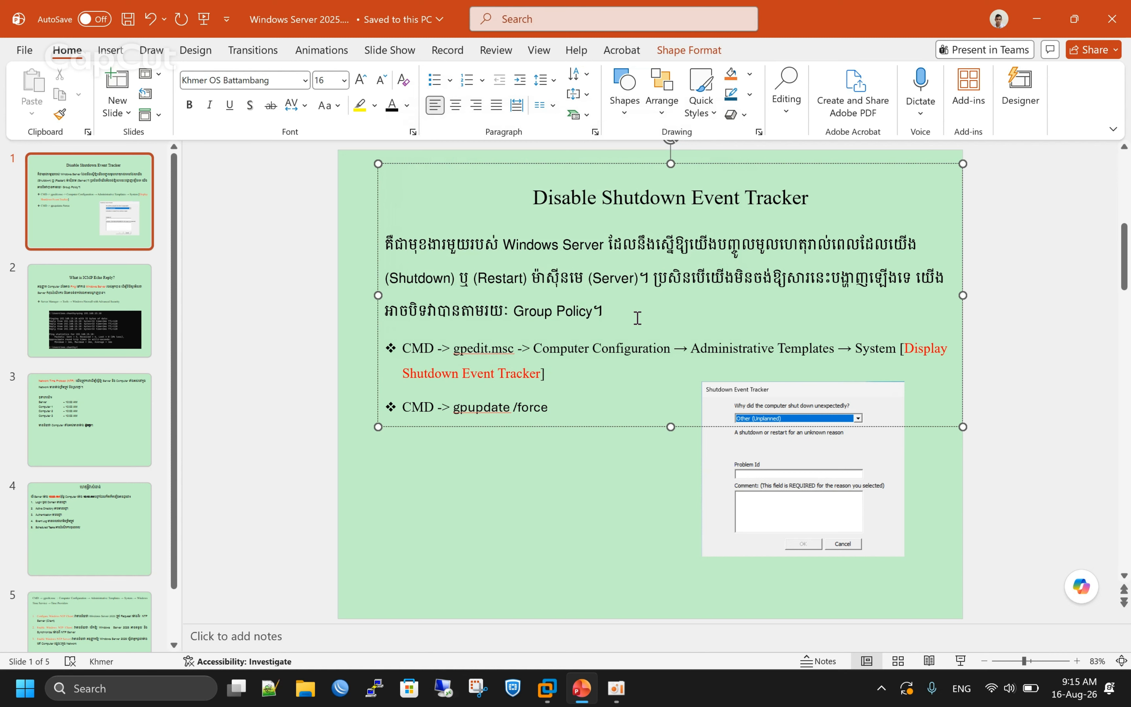
key("super+r")
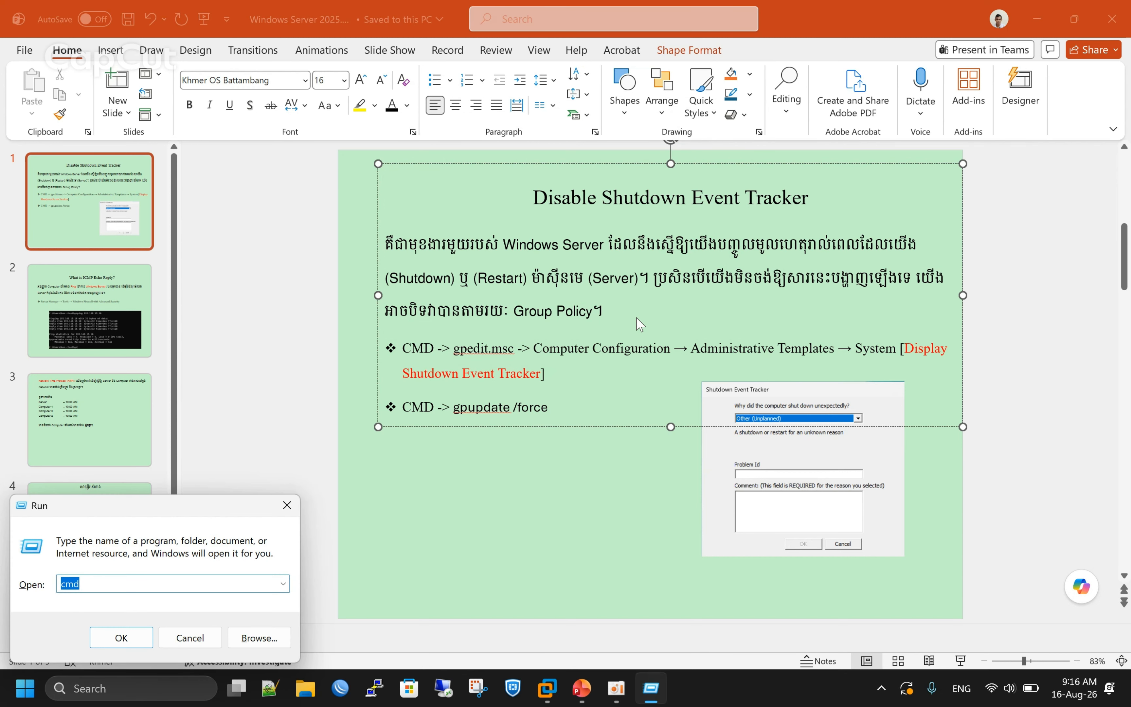
key("Escape")
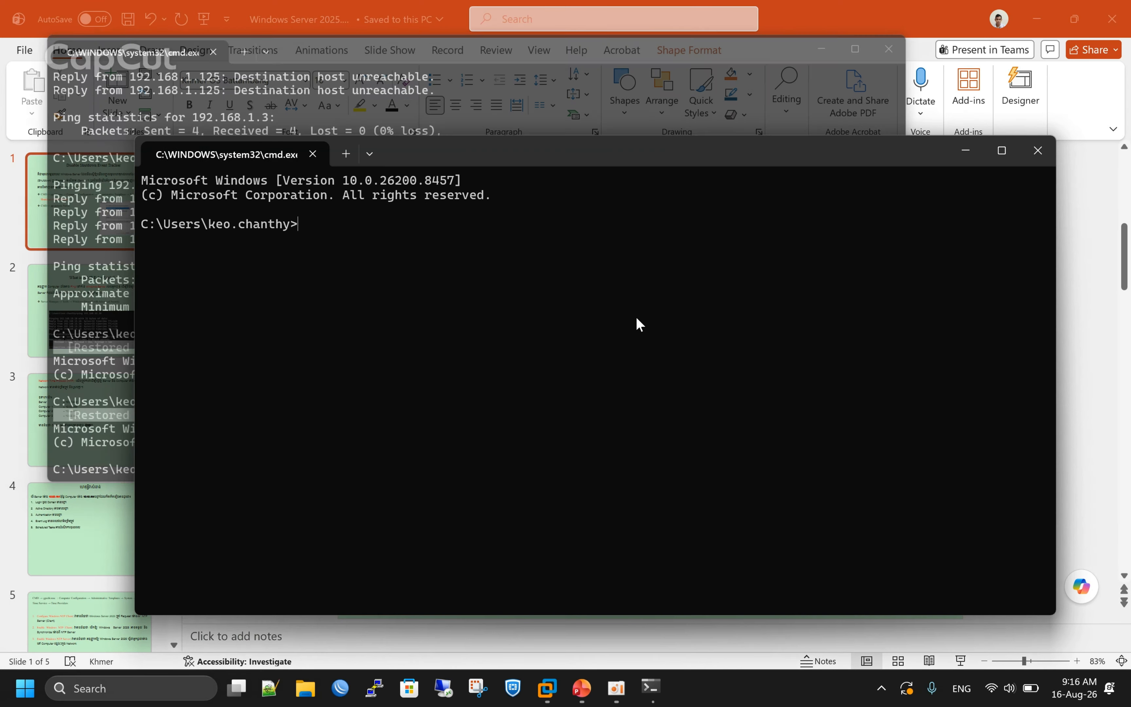
Ping 192.168.15.10, close the older console, and select the tracker screenshot on the slide.
type("ping ")
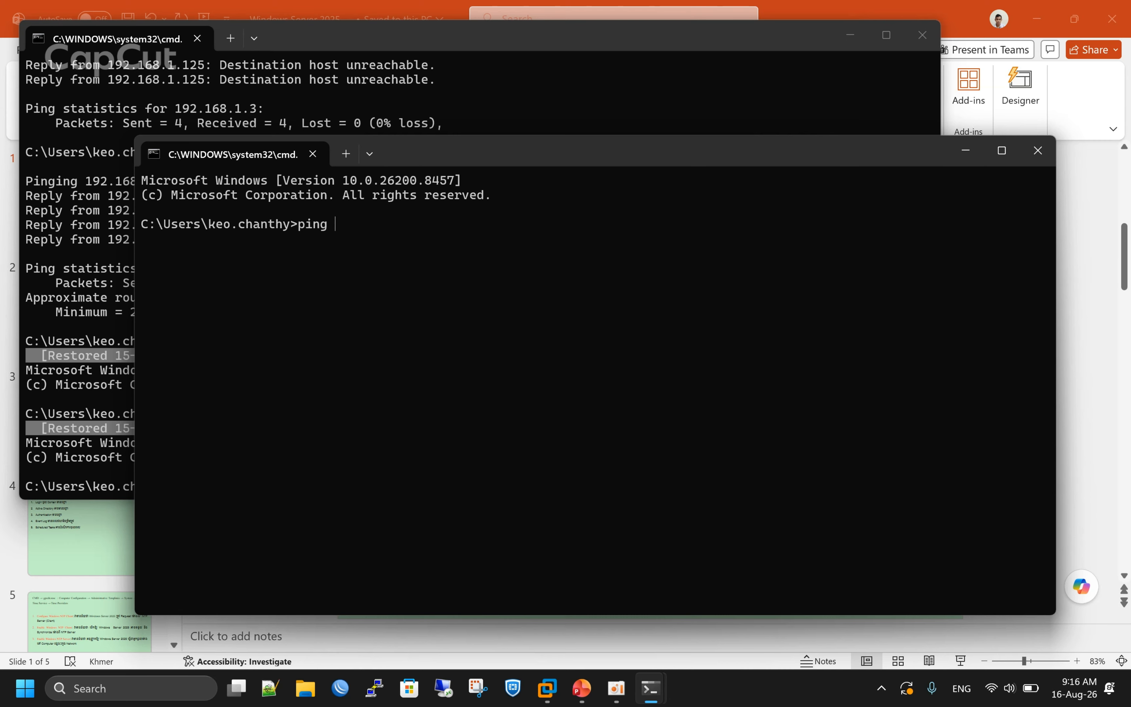
type("192.168.15.10")
key("Return")
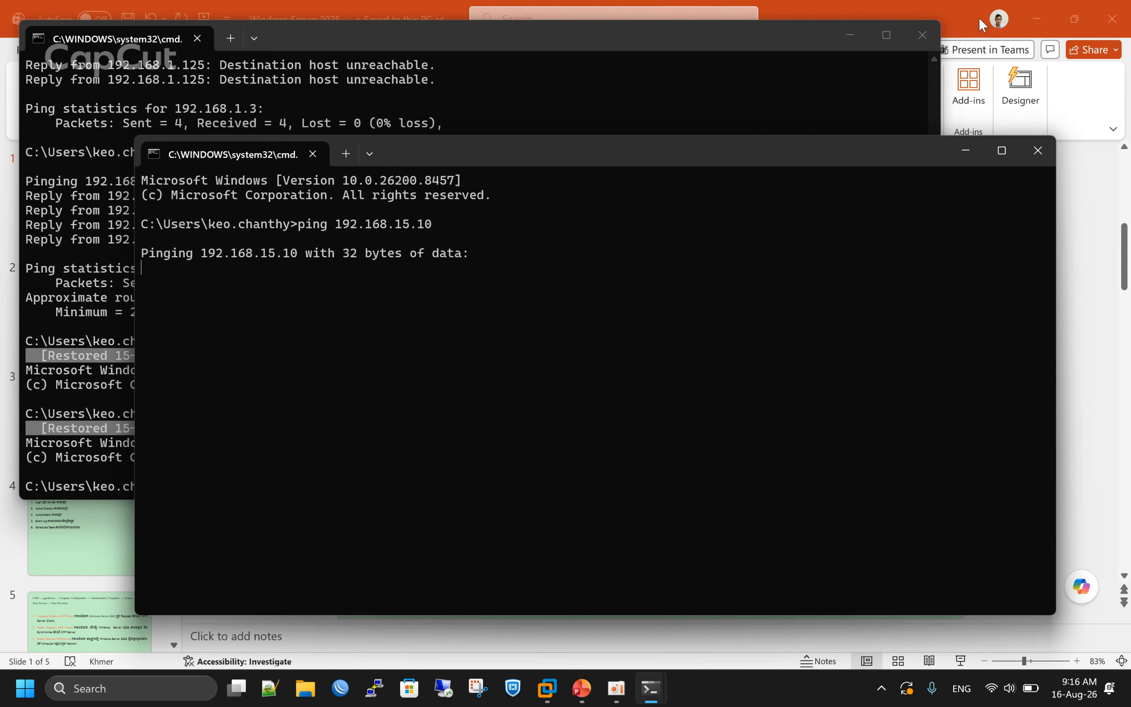
left_click(922, 36)
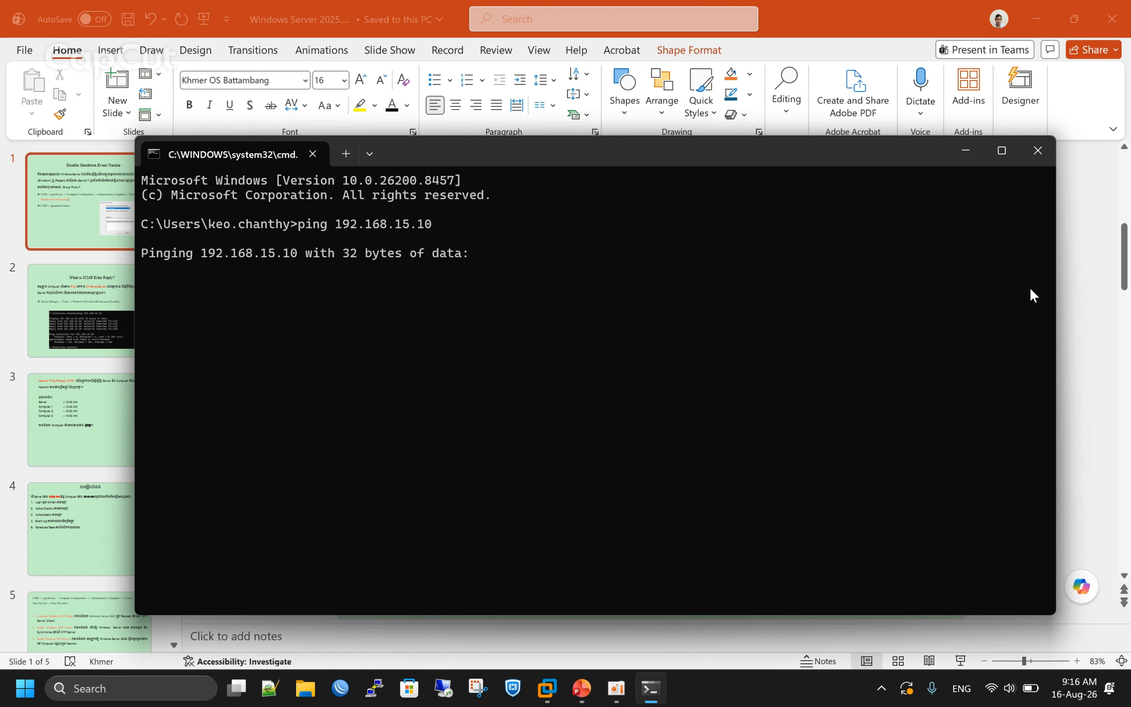
left_click(1086, 265)
left_click(684, 441)
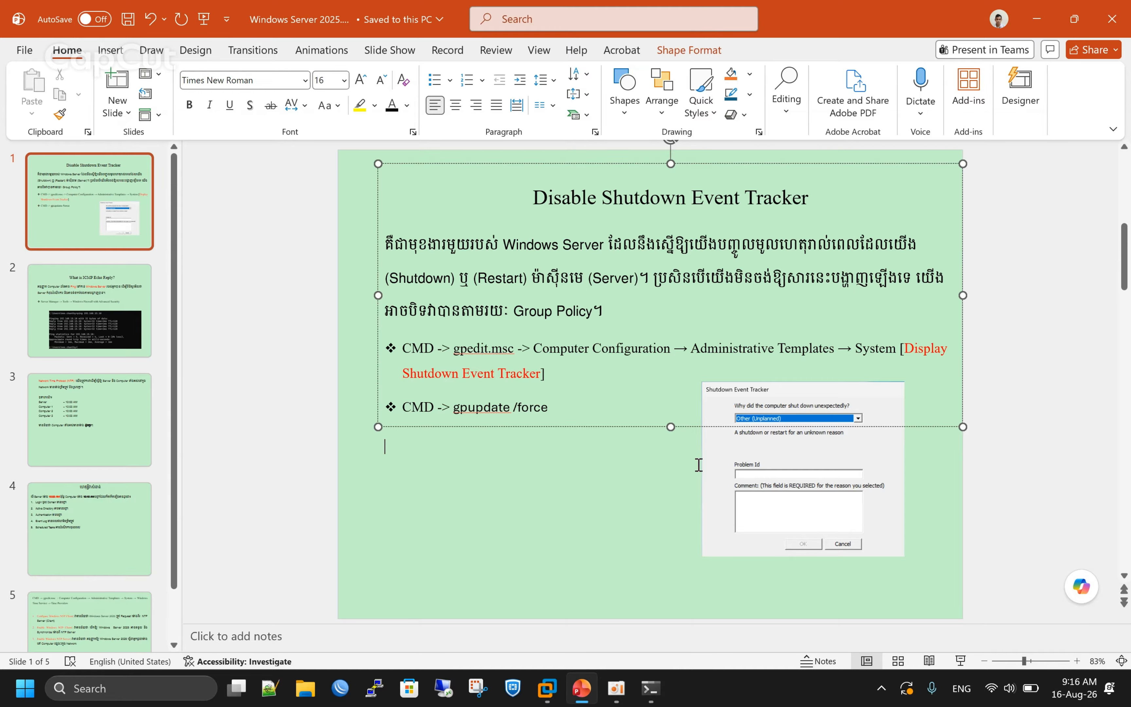
left_click(758, 465)
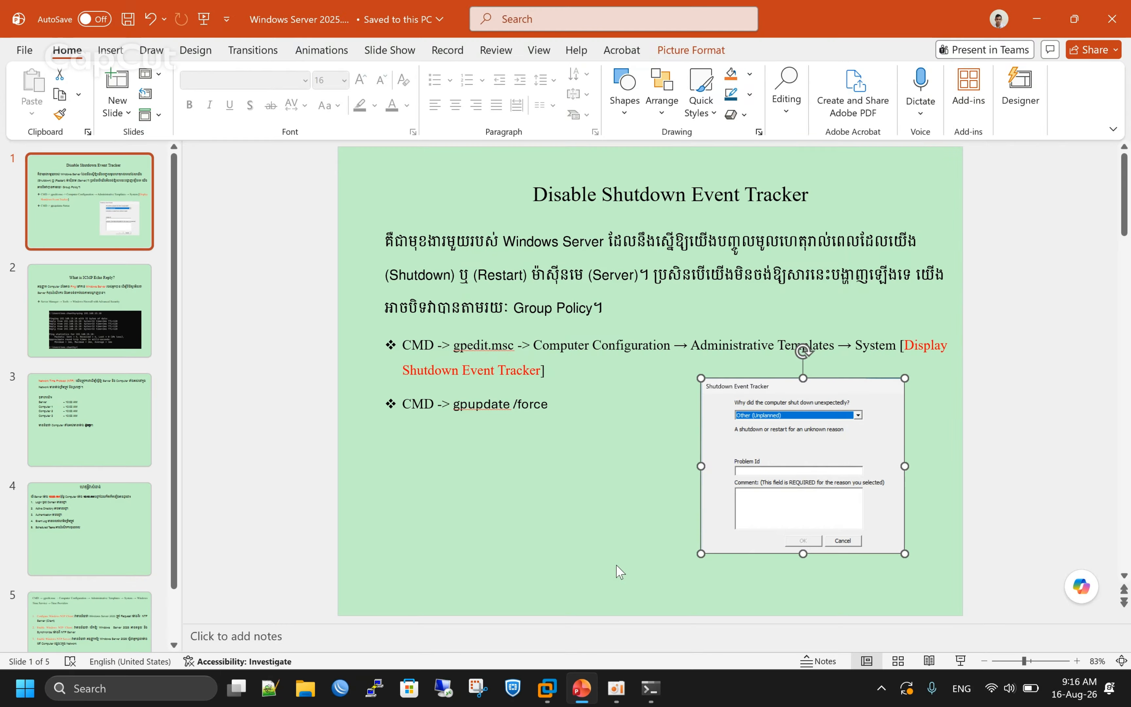
Run a continuous ping -t to 192.168.15.10, then switch to the SVR01 VM.
left_click(650, 685)
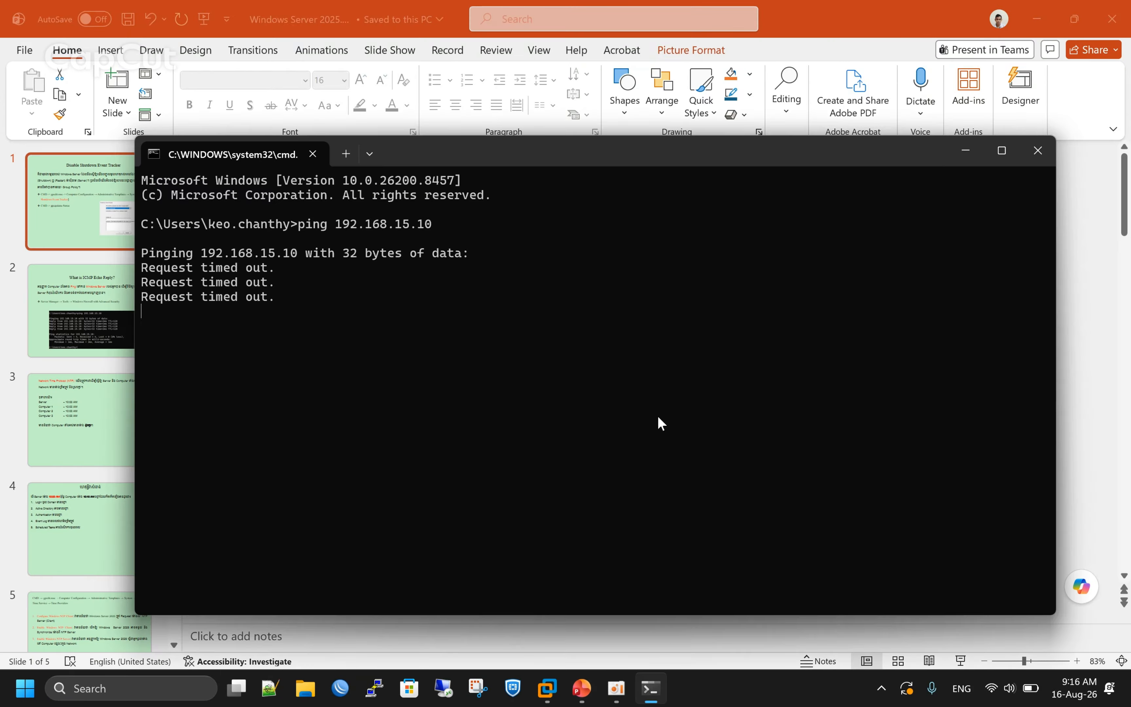
key("Up")
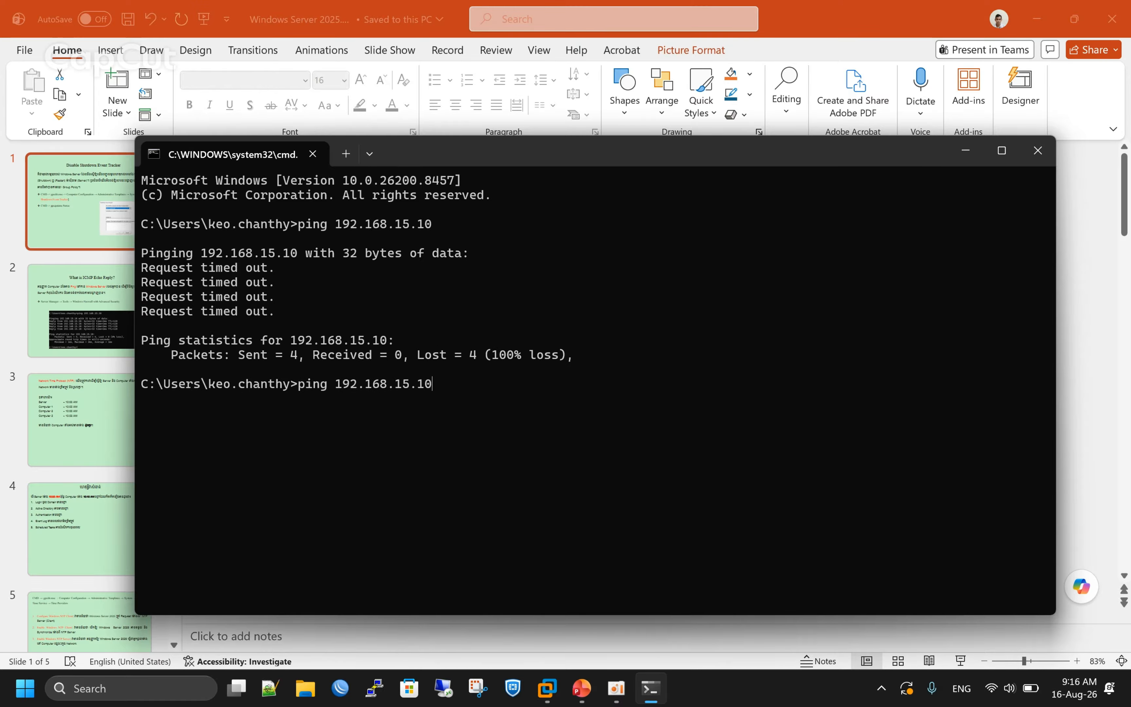
type("-t")
key("Return")
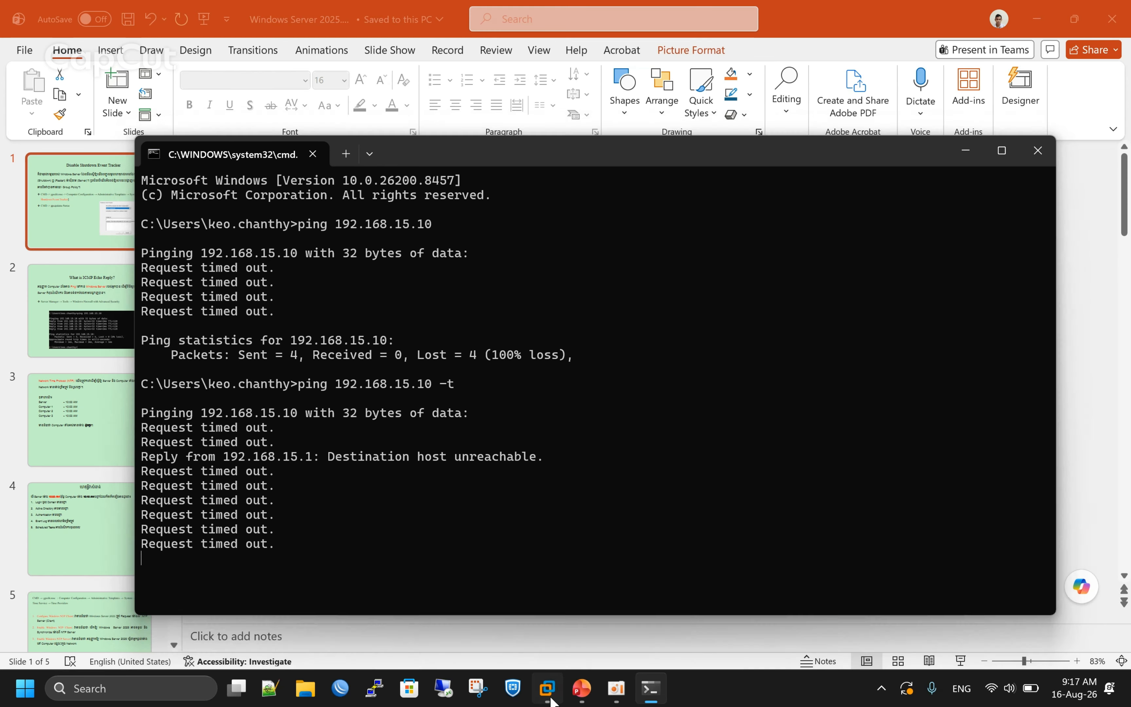
left_click(547, 688)
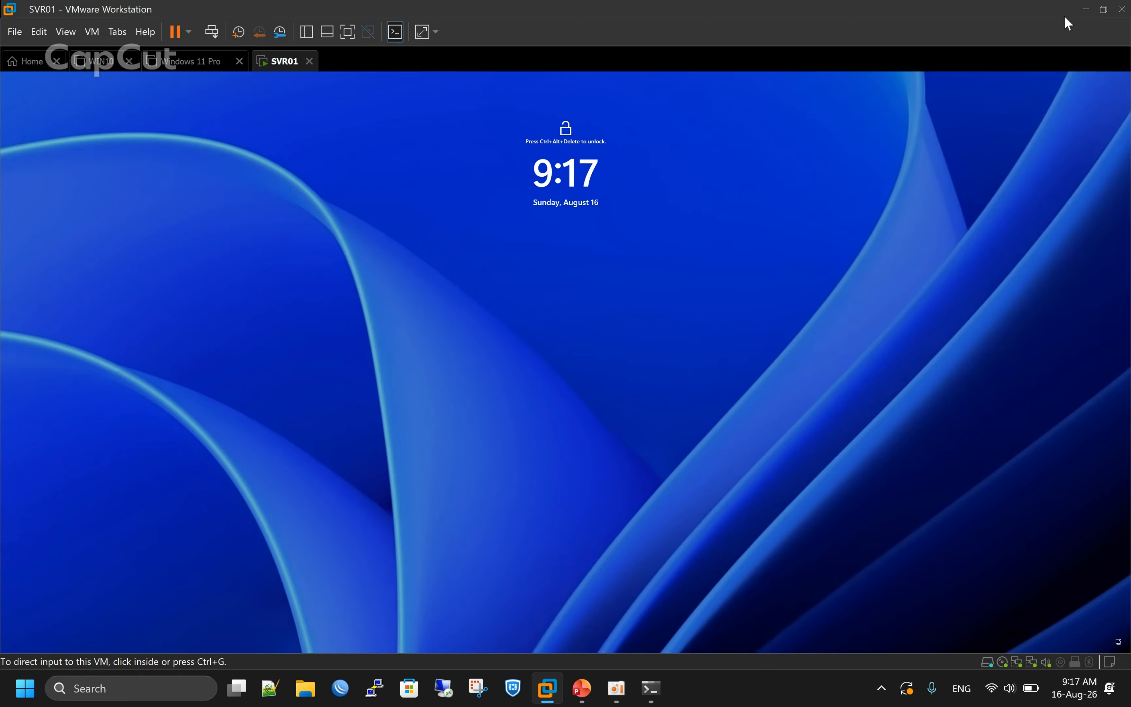
Connect via Remote Desktop to 192.168.15.10, signing in with the administrator password.
left_click(443, 688)
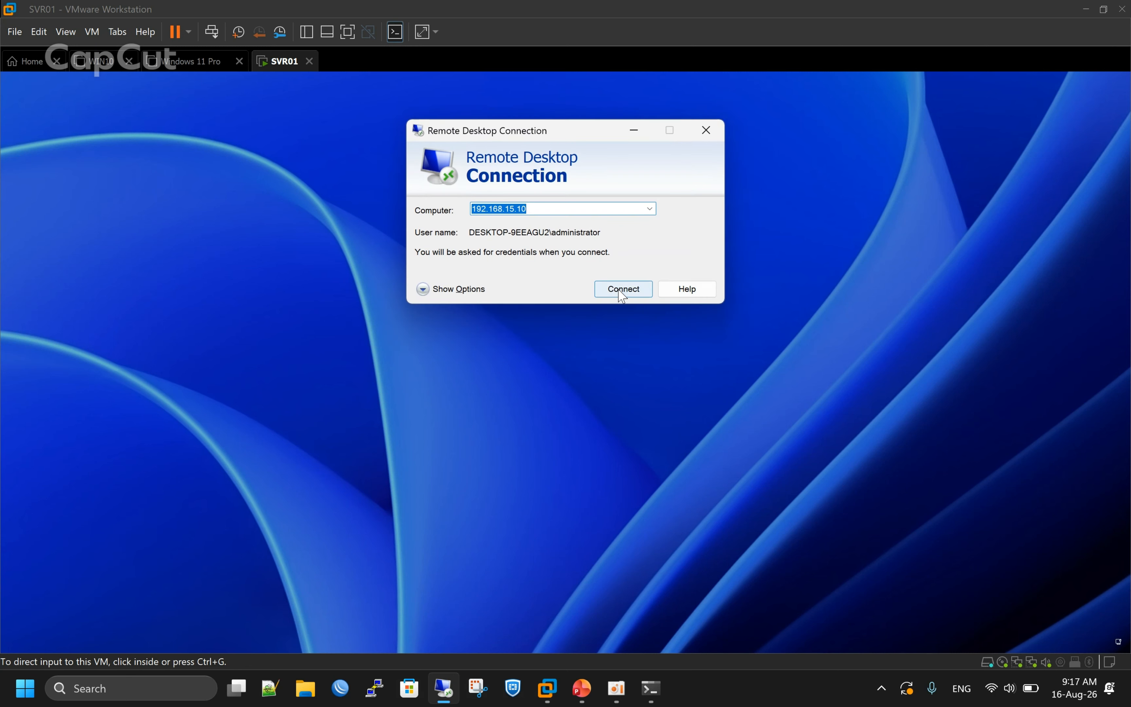
left_click(621, 291)
type("P")
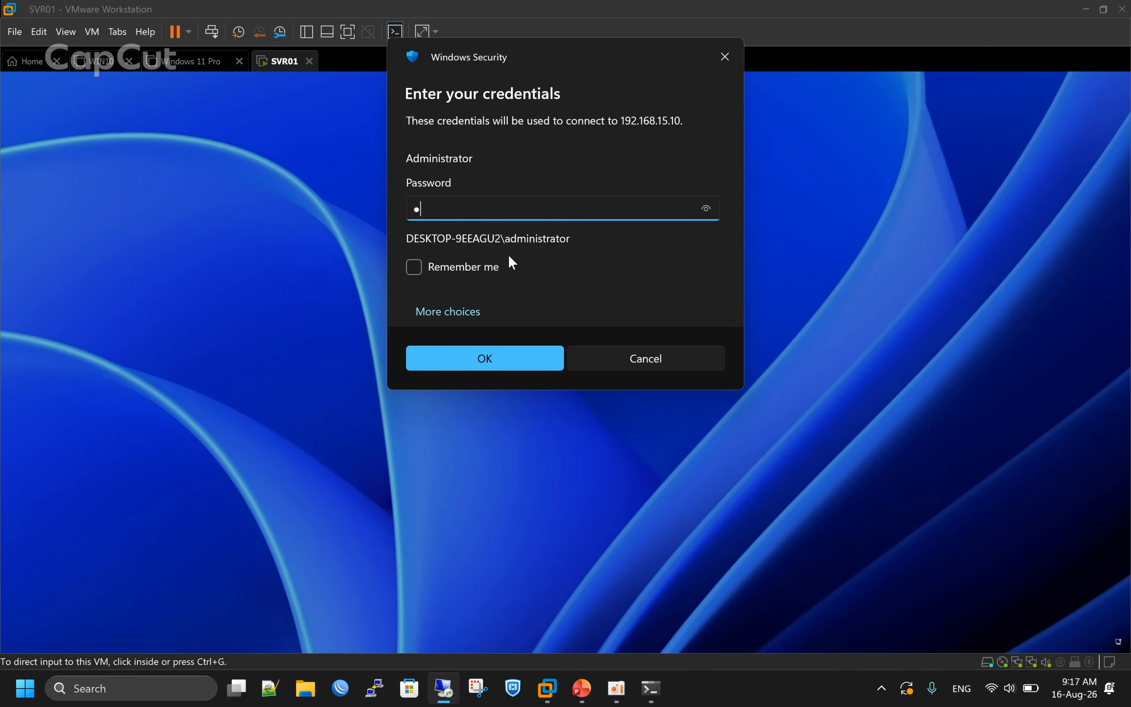
type("@ssw0rd12345678")
key("Return")
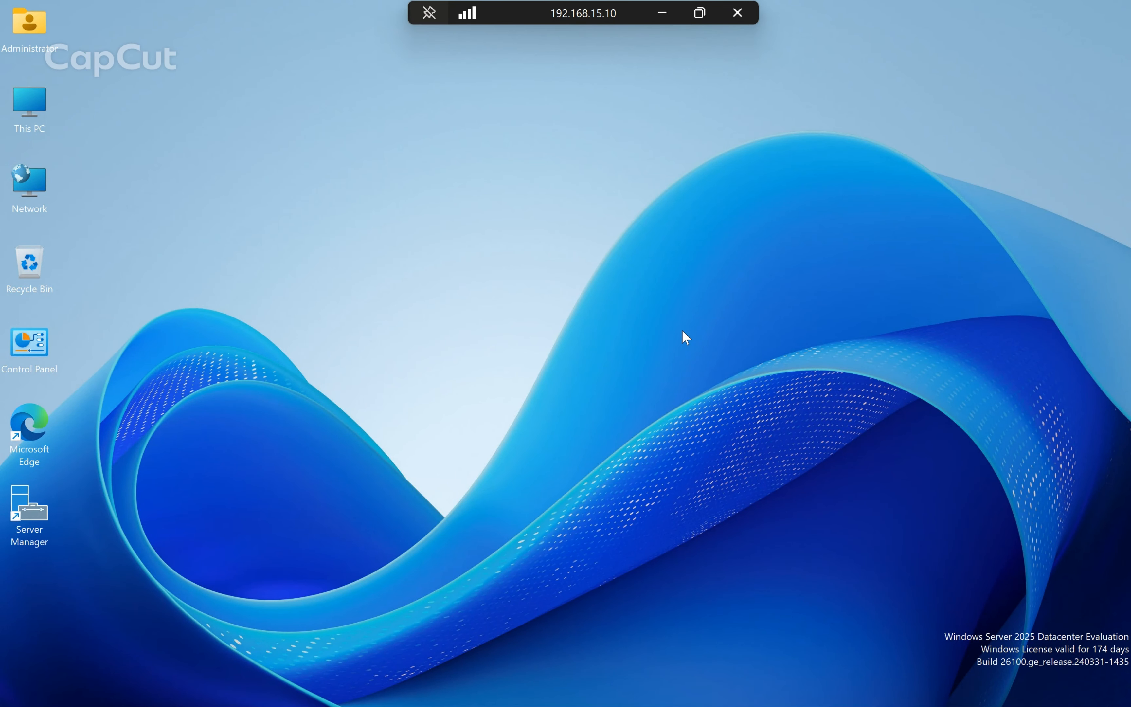
Refresh the server desktop, then restart the server from Start > Power.
right_click(573, 288)
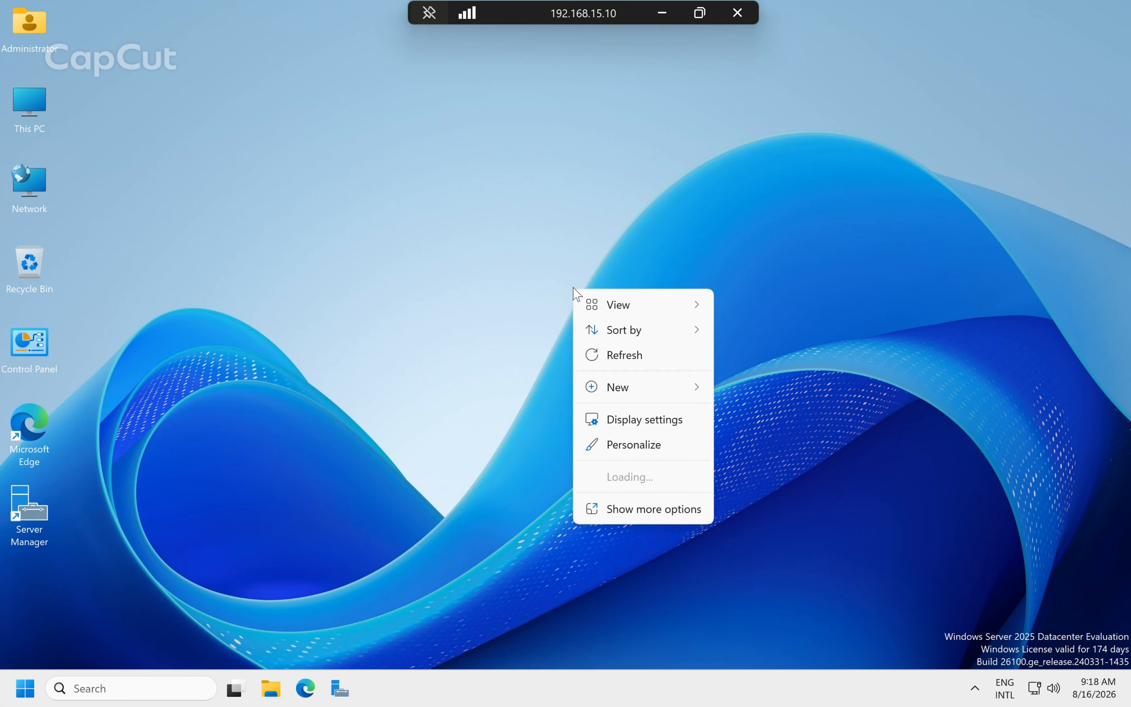
left_click(638, 354)
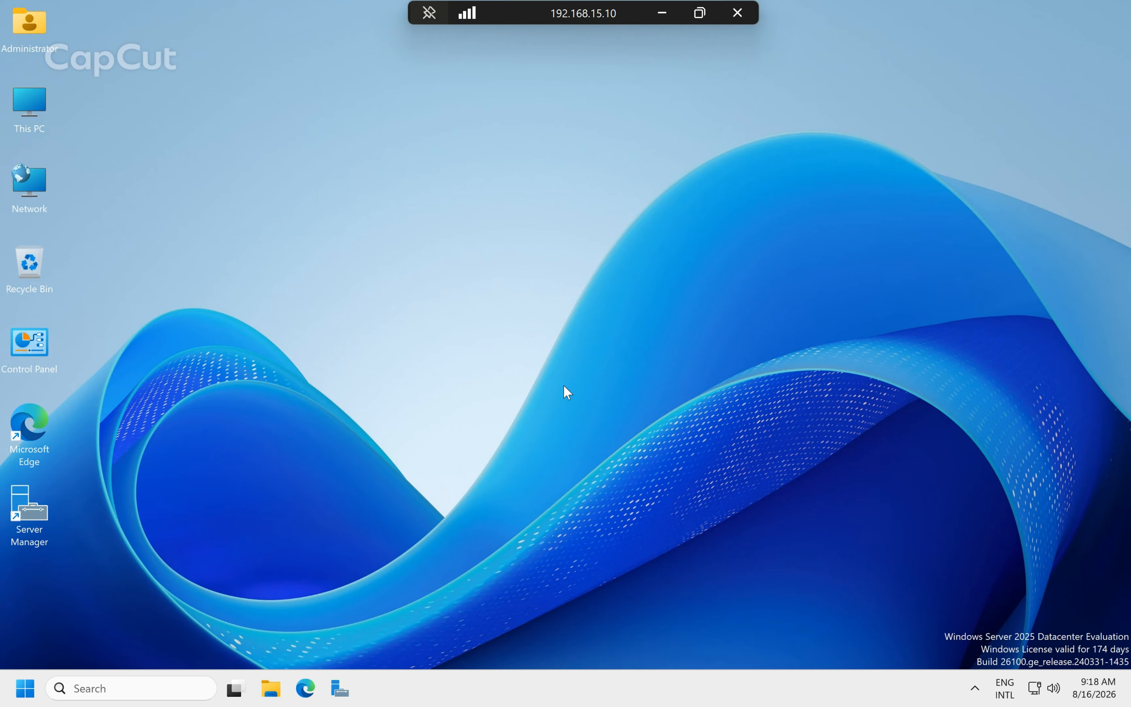
left_click(26, 688)
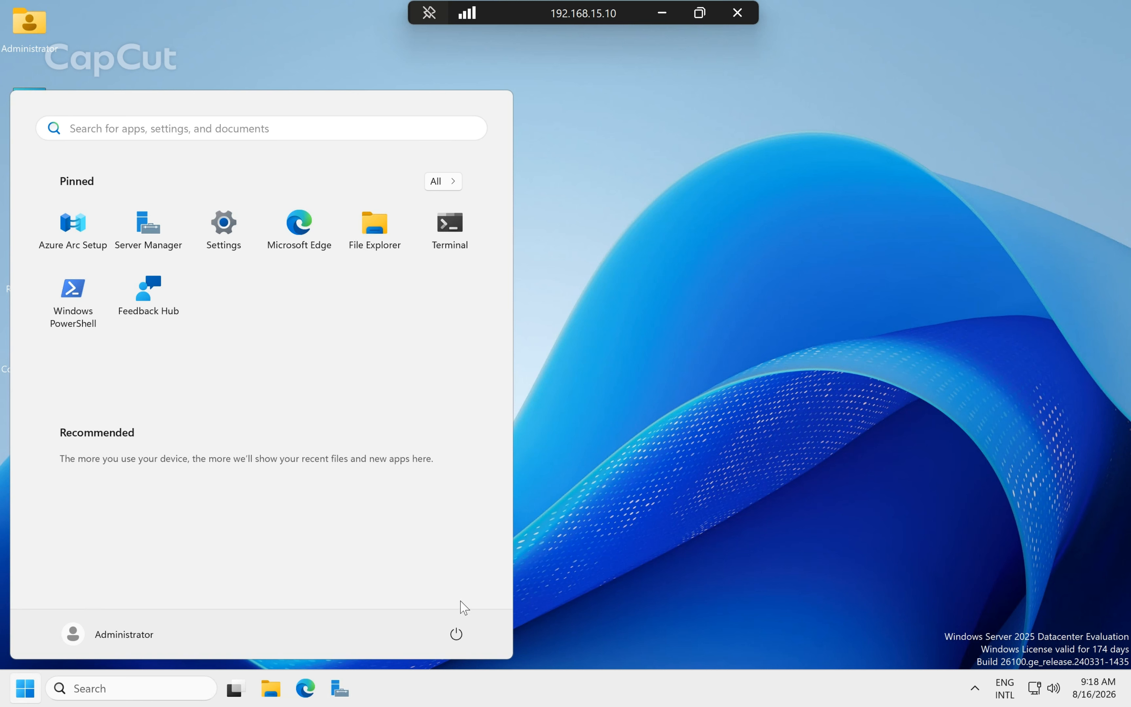
left_click(465, 638)
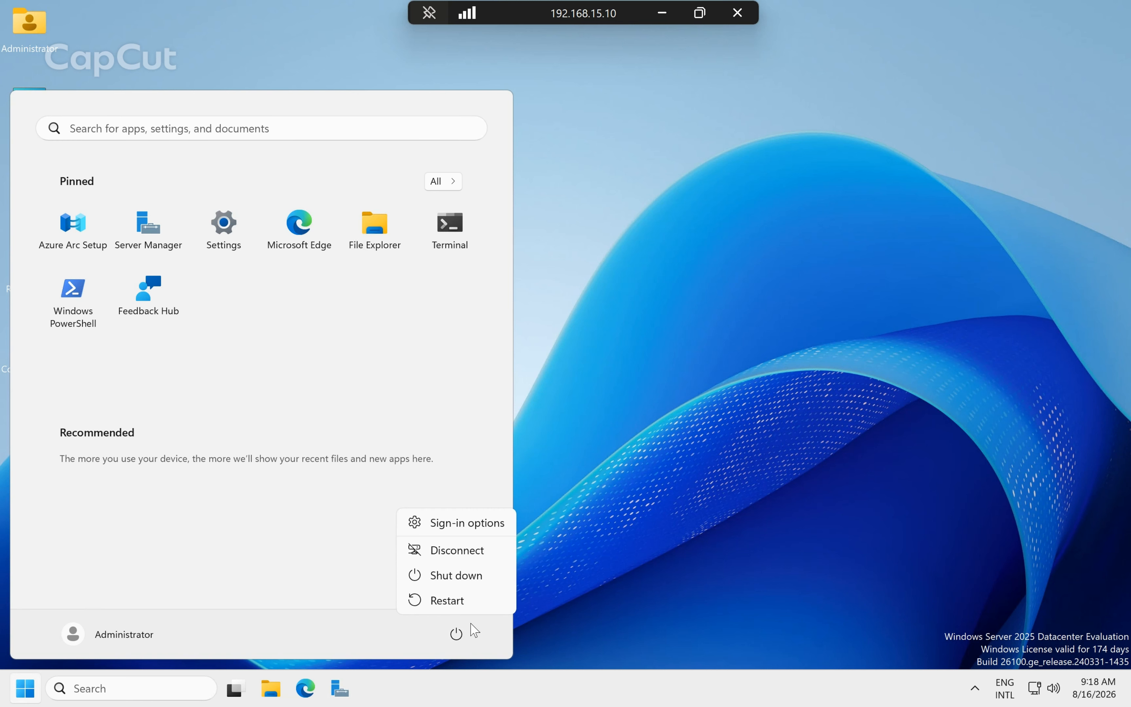
left_click(478, 604)
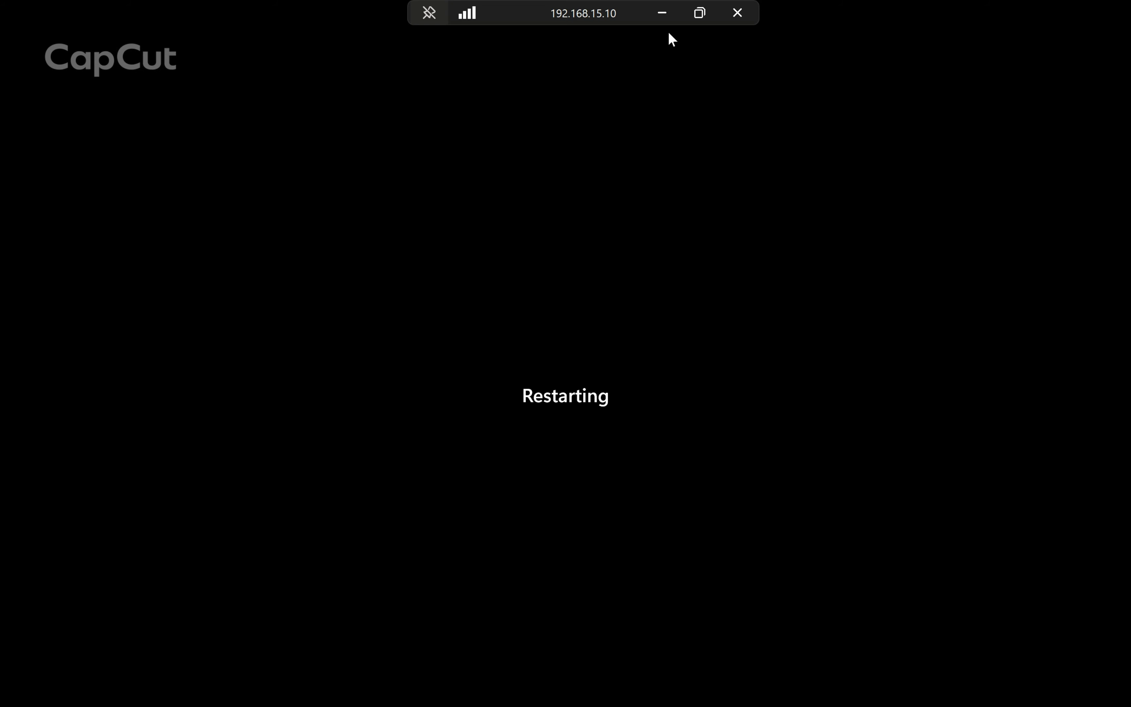
Minimize the remote session, bring PowerPoint forward and go to slide 2.
left_click(663, 17)
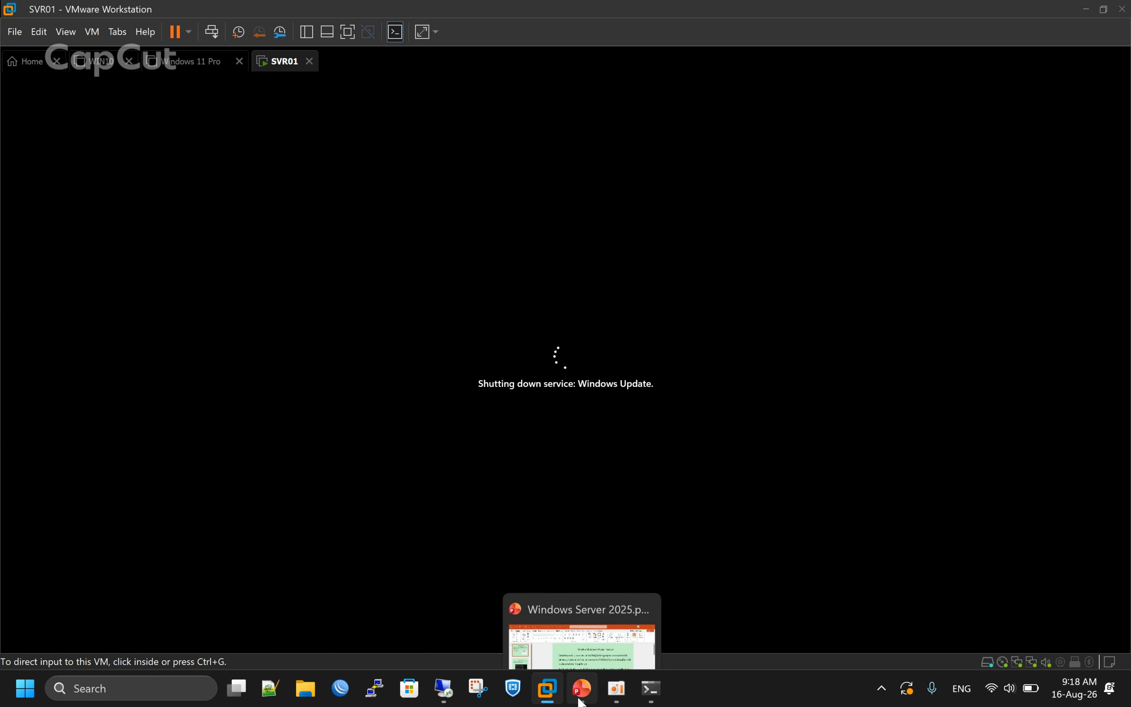
left_click(581, 691)
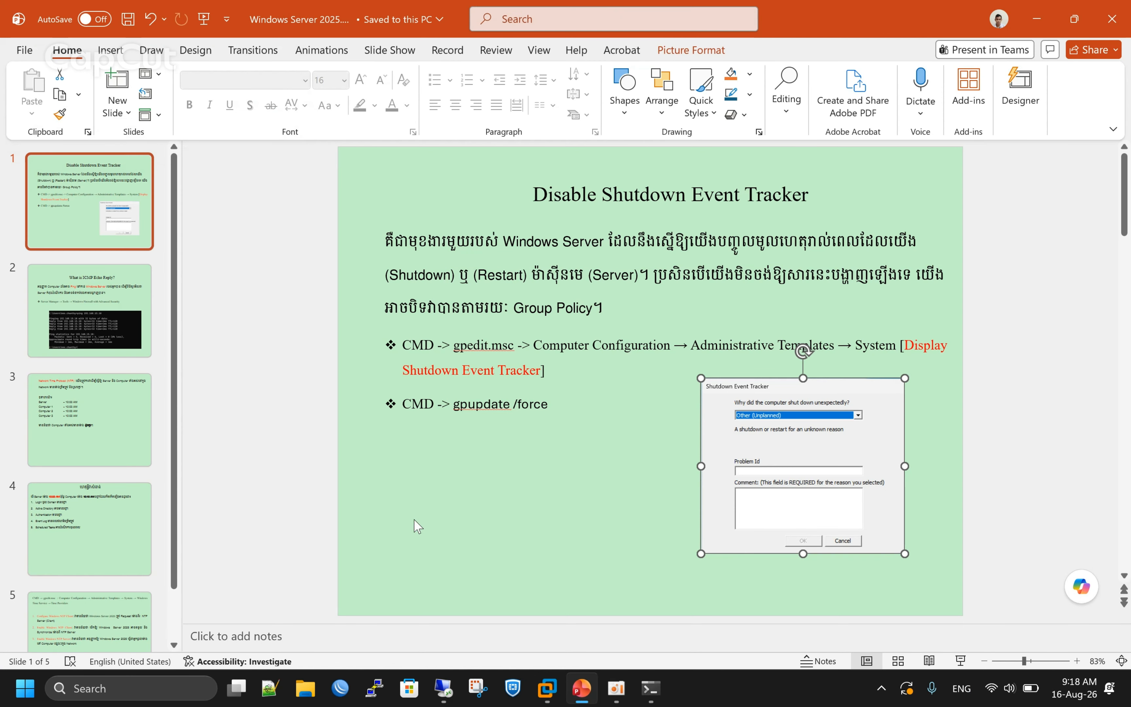
left_click(120, 350)
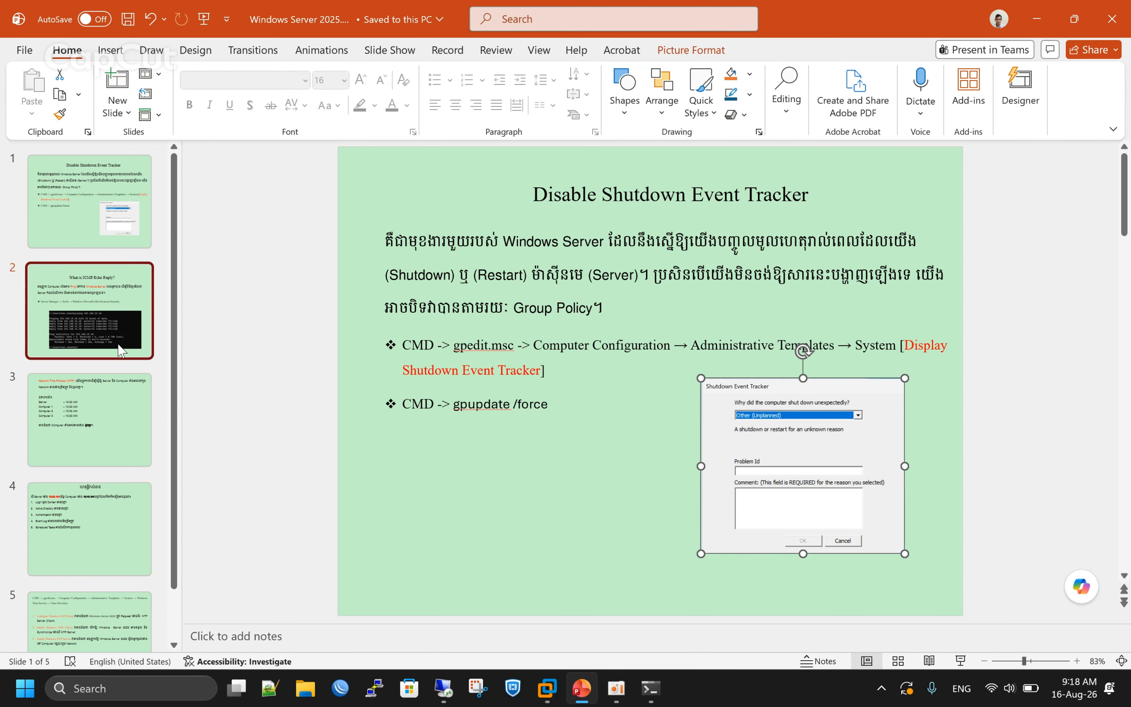
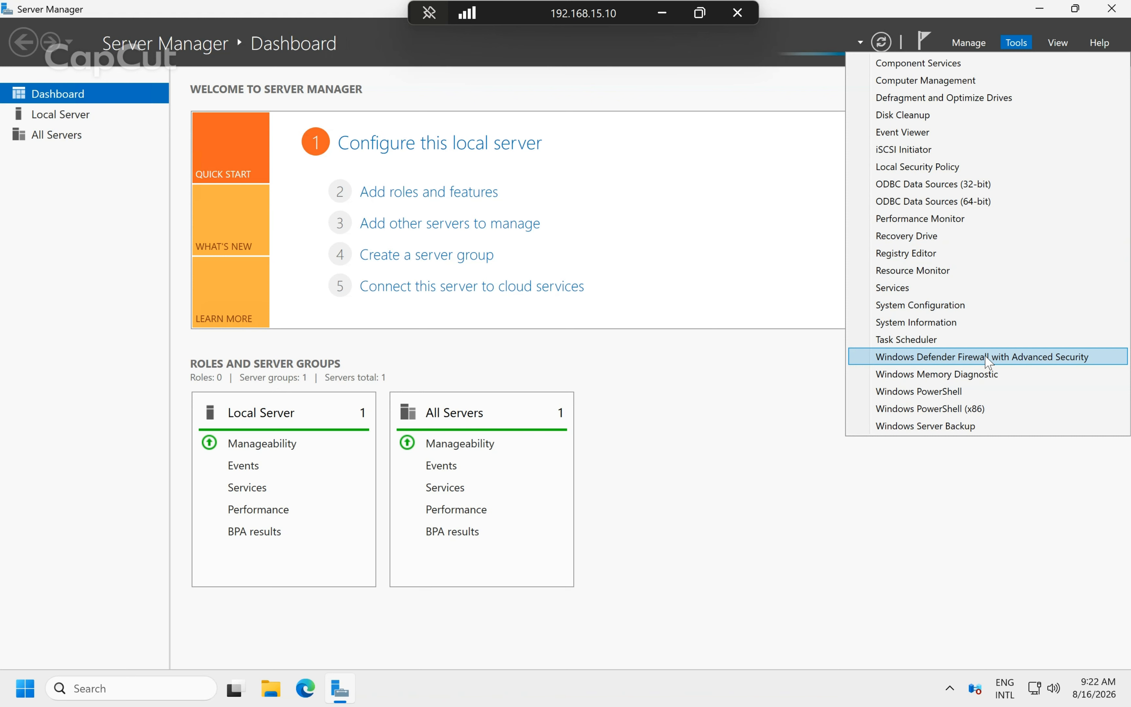
Launch the advanced firewall console, then restart the client's continuous ping 192.168.15.10 -t.
left_click(1062, 358)
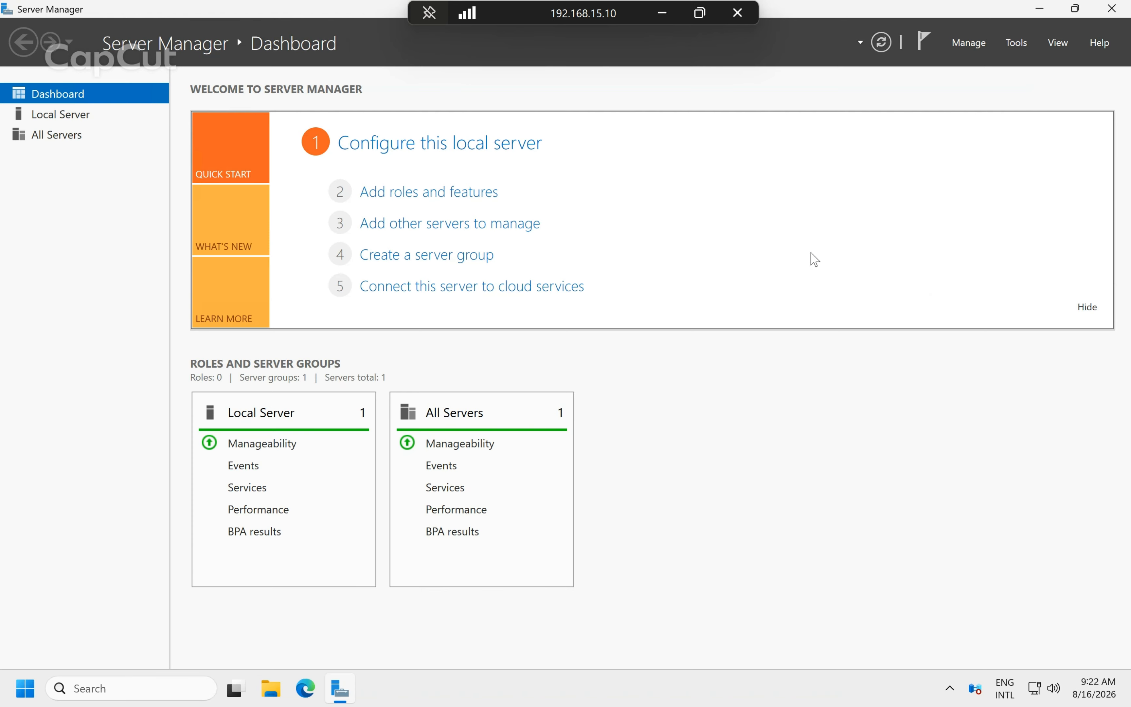
left_click(669, 19)
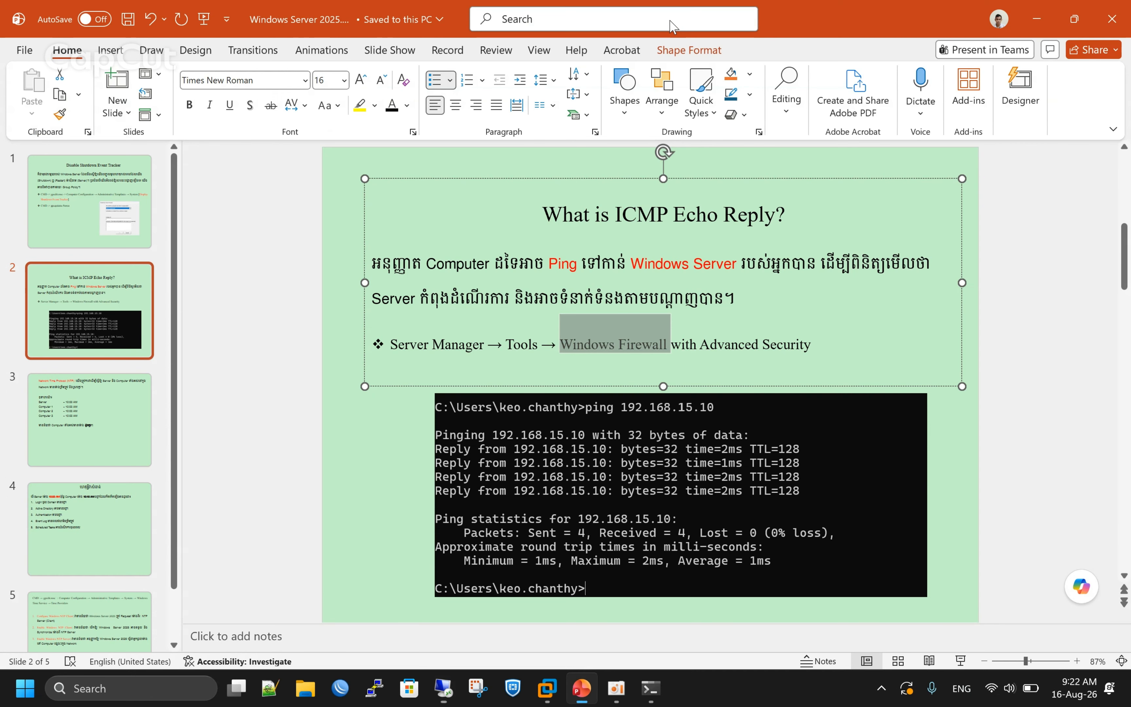
left_click(657, 700)
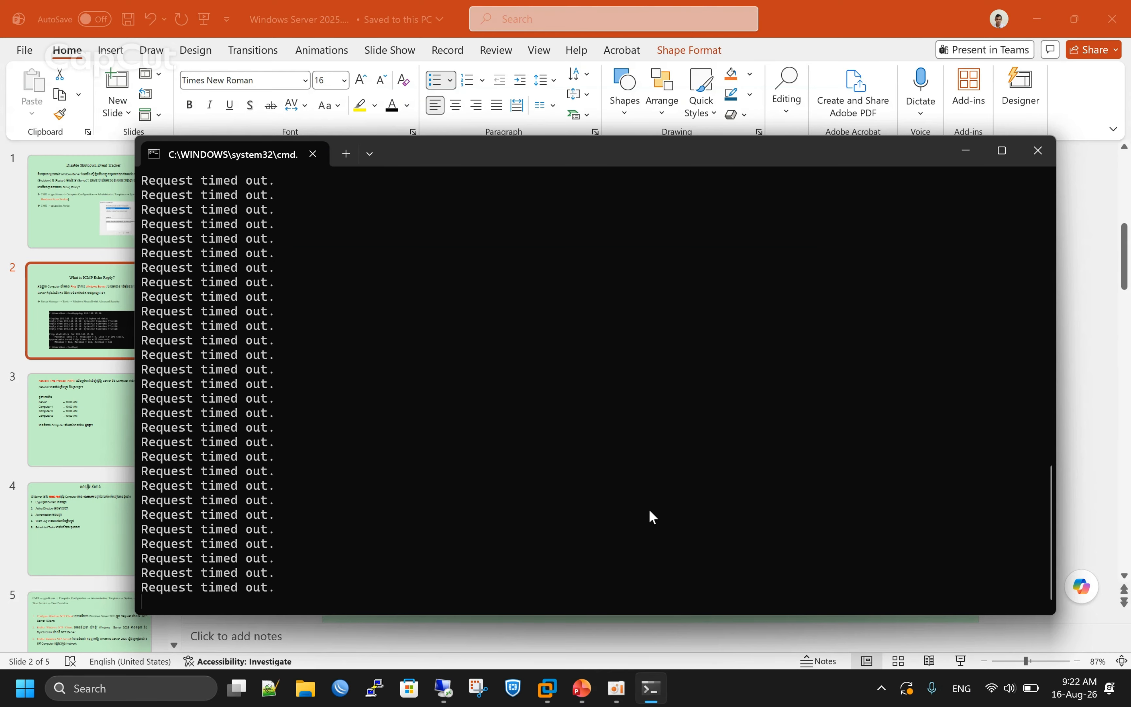
key("ctrl+c")
key("ctrl+x")
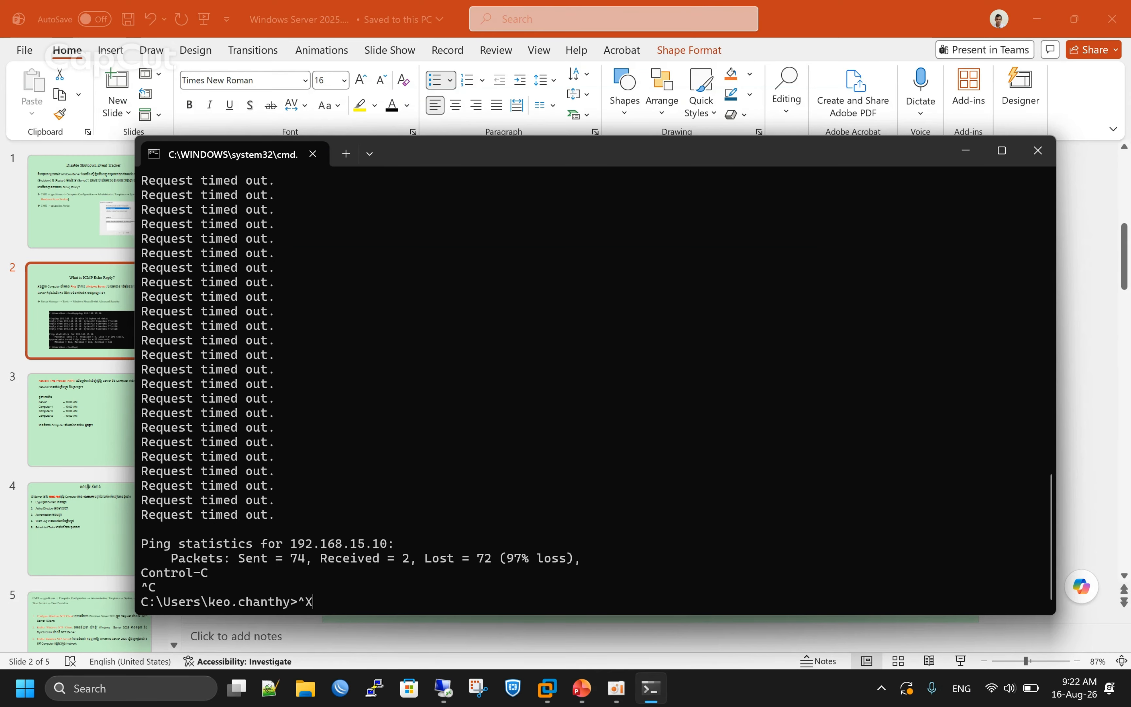
key("BackSpace")
key("Up")
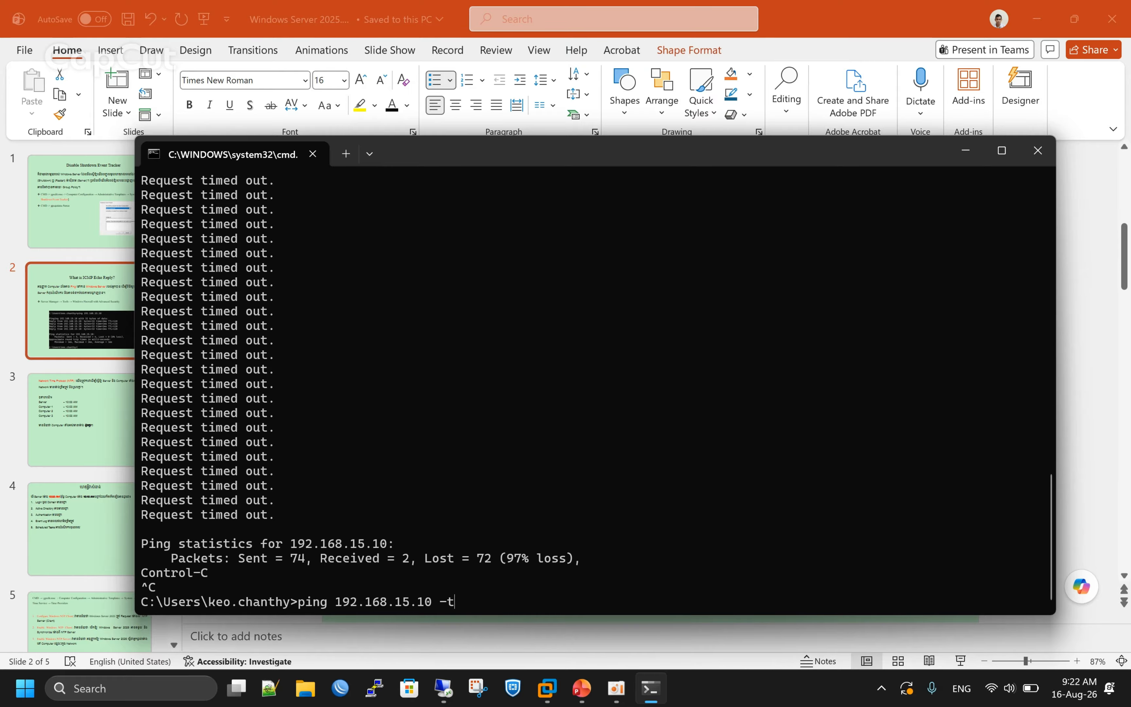
key("Return")
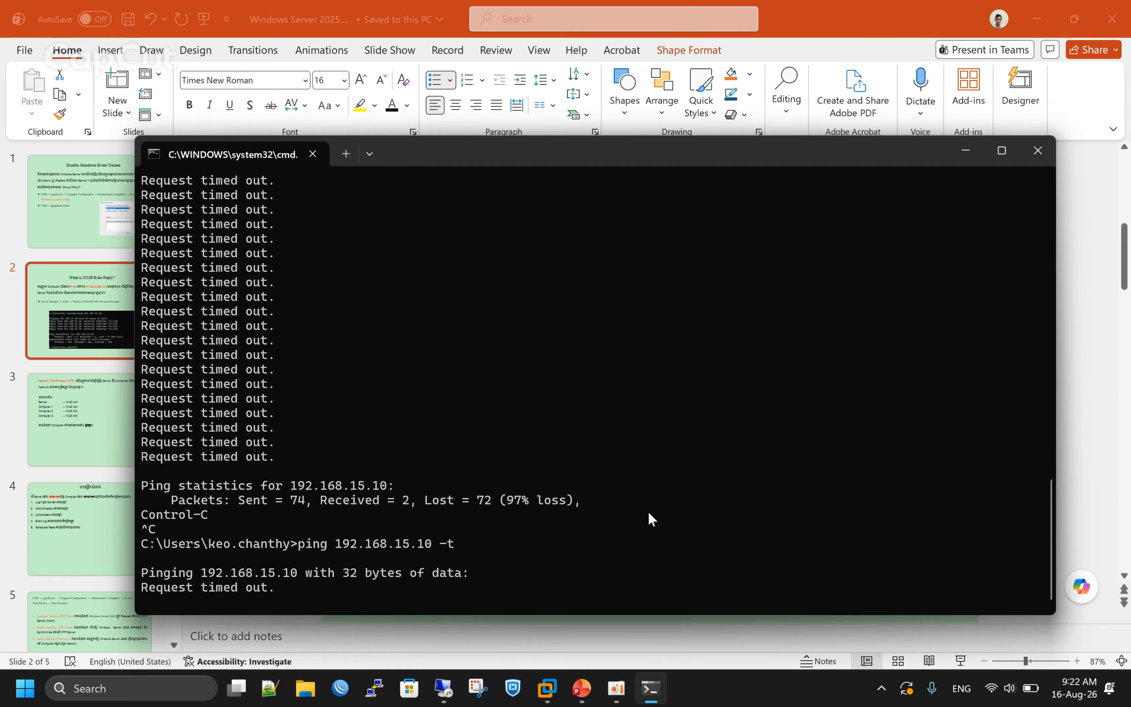
Bring the firewall console forward, maximize it and display the Inbound Rules list.
left_click(447, 700)
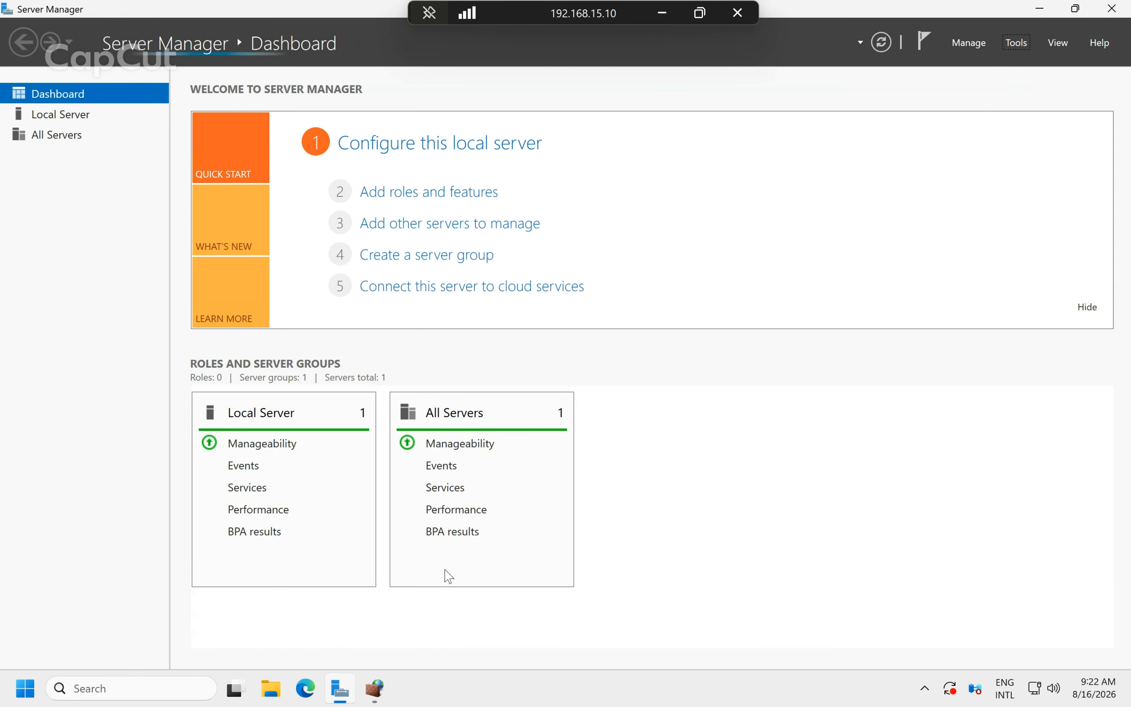
mouse_move(376, 692)
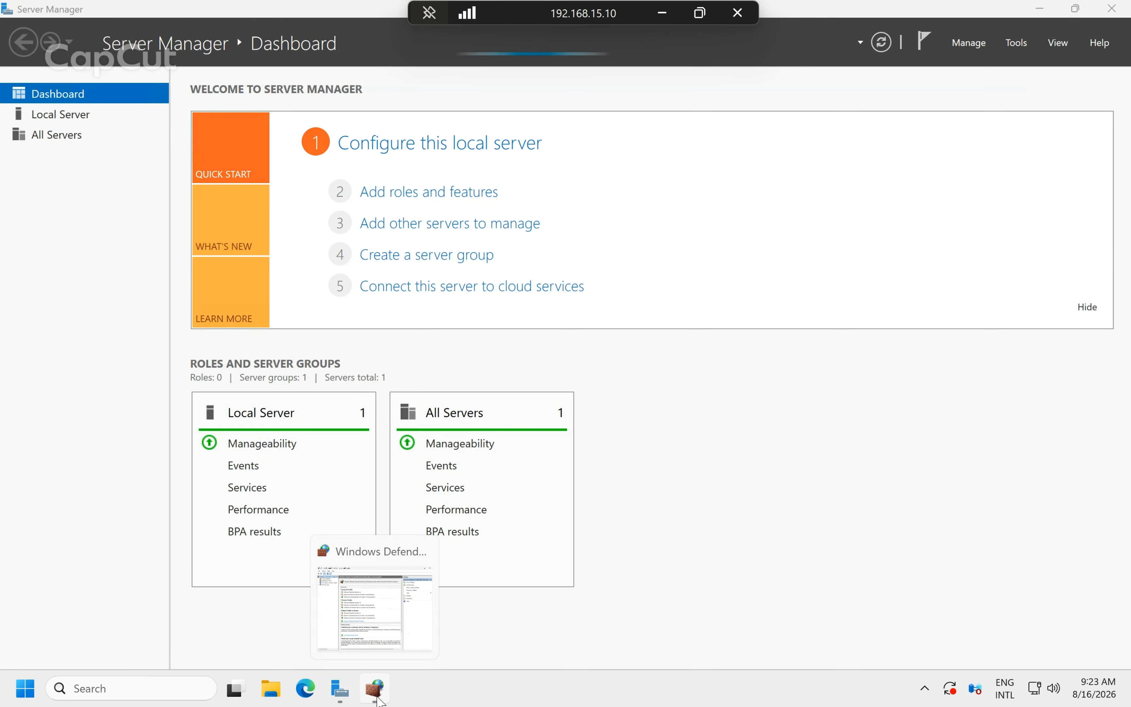
left_click(396, 636)
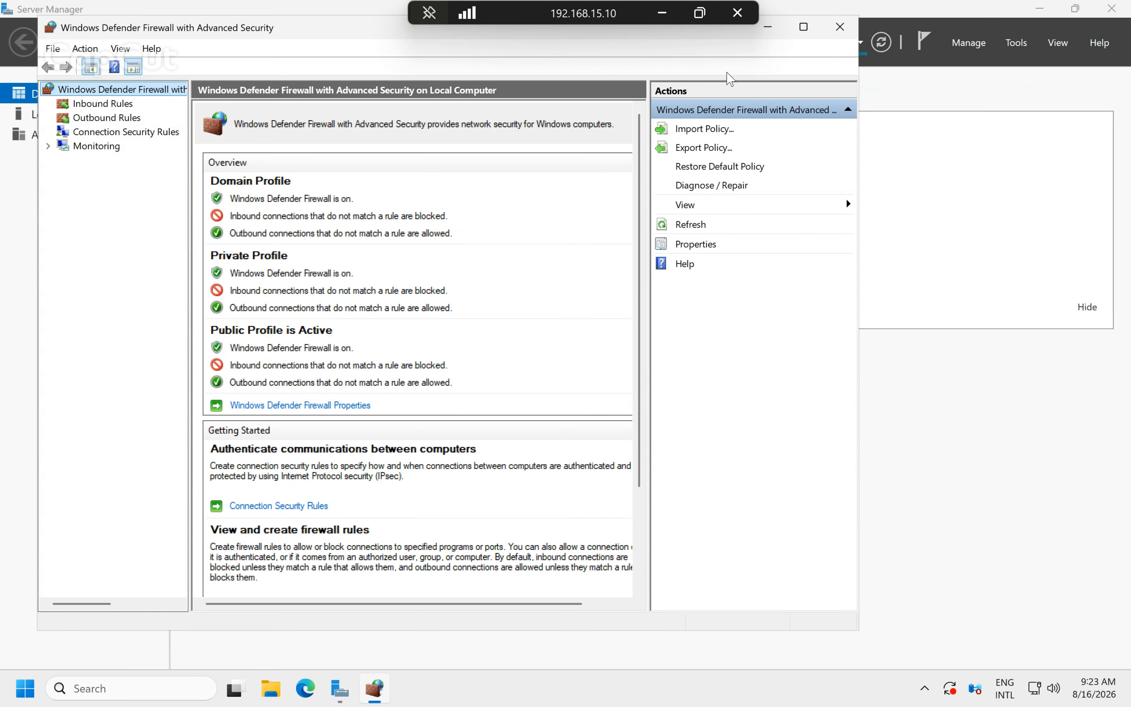
left_click(803, 27)
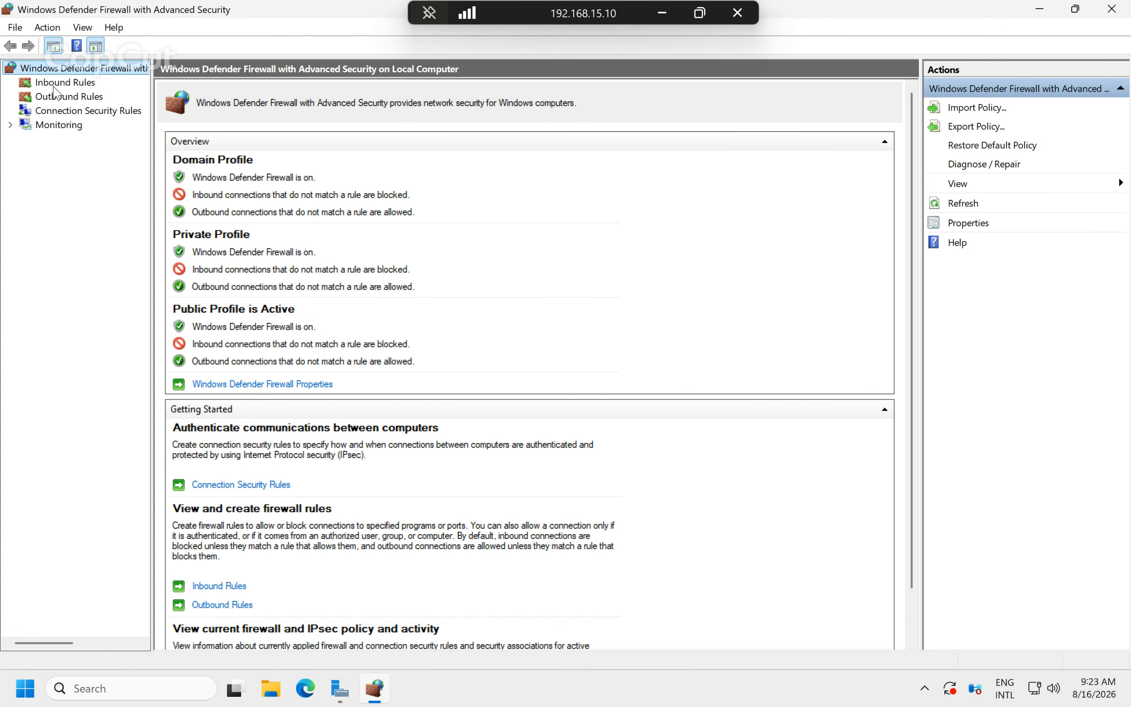
left_click(56, 96)
left_click(62, 84)
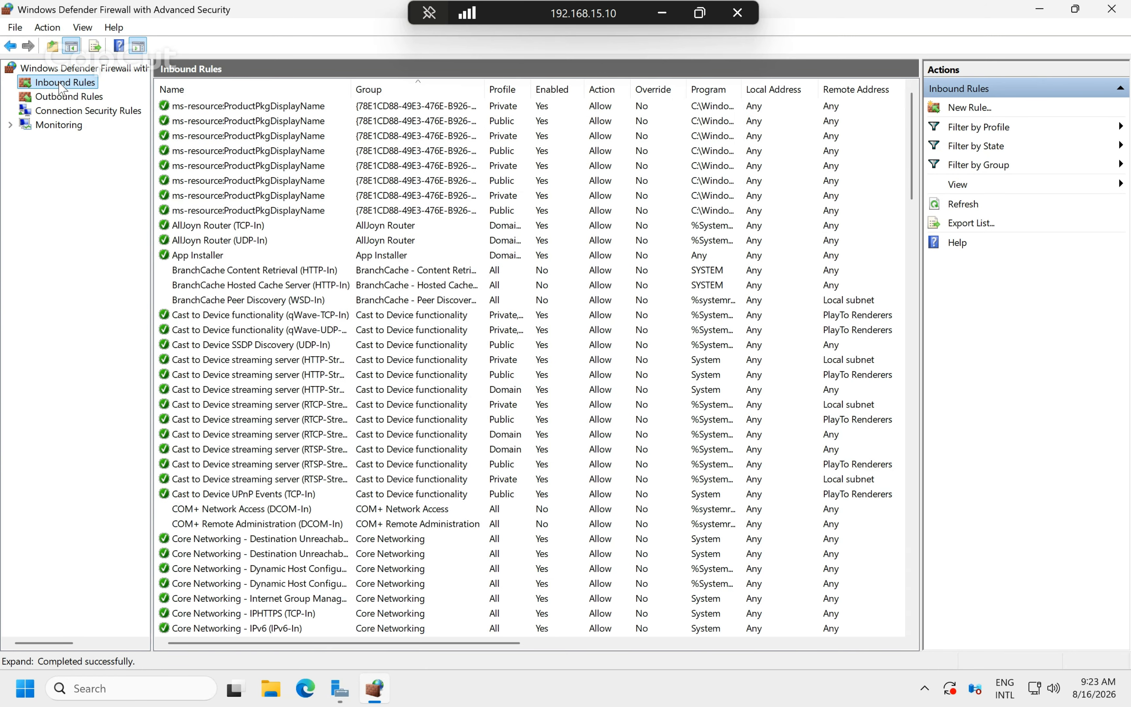
Open the New Inbound Rule Wizard from the Inbound Rules context menu.
right_click(61, 85)
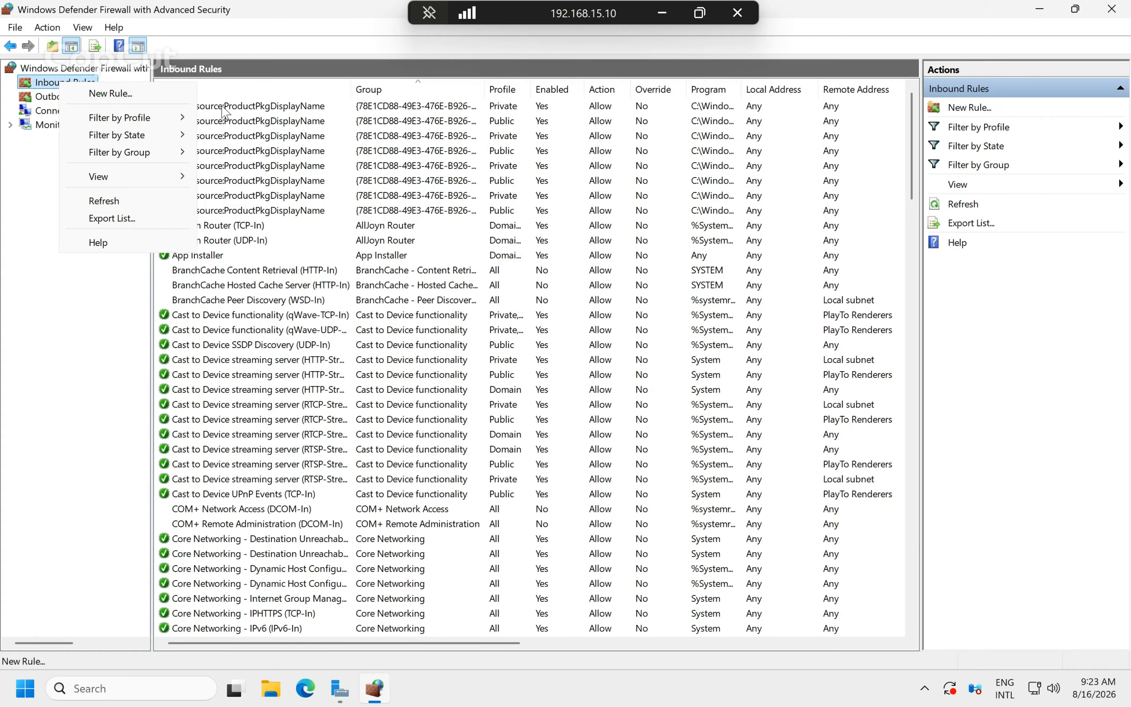
left_click(362, 301)
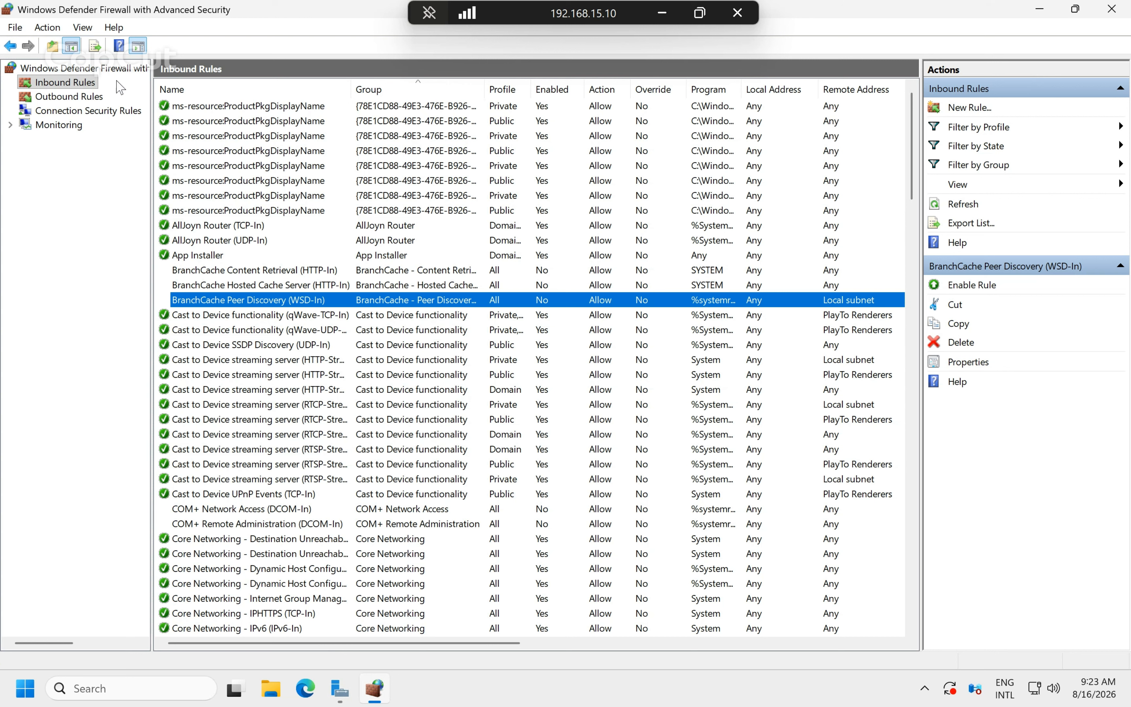
right_click(94, 84)
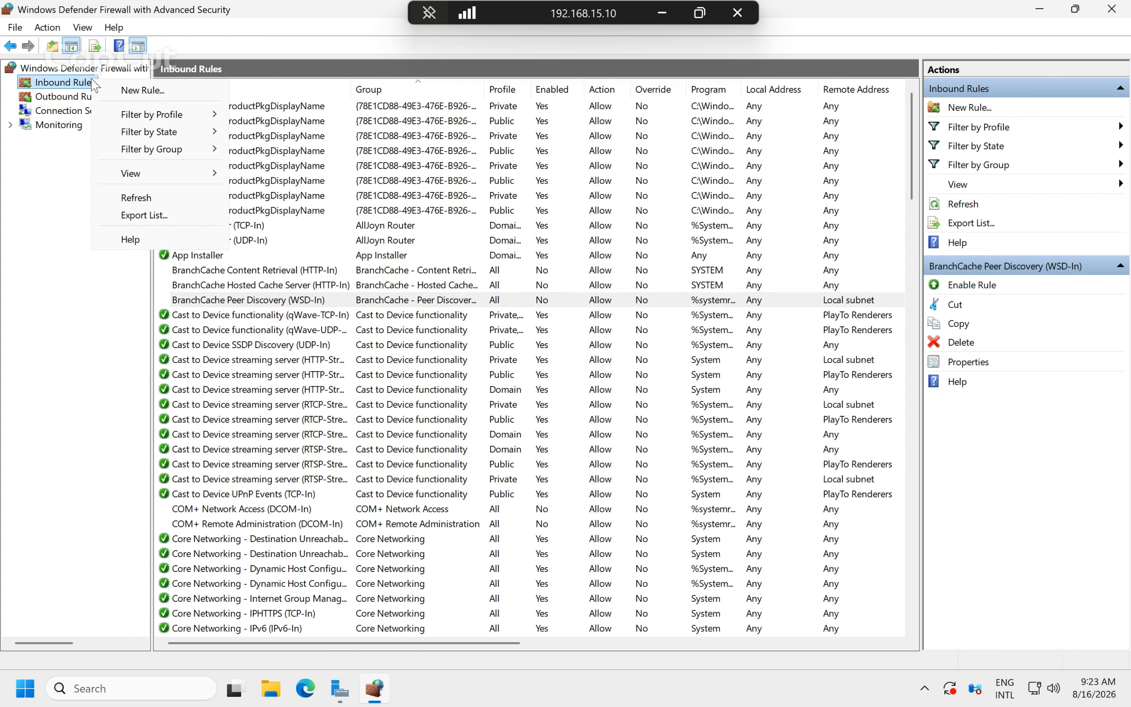
left_click(133, 91)
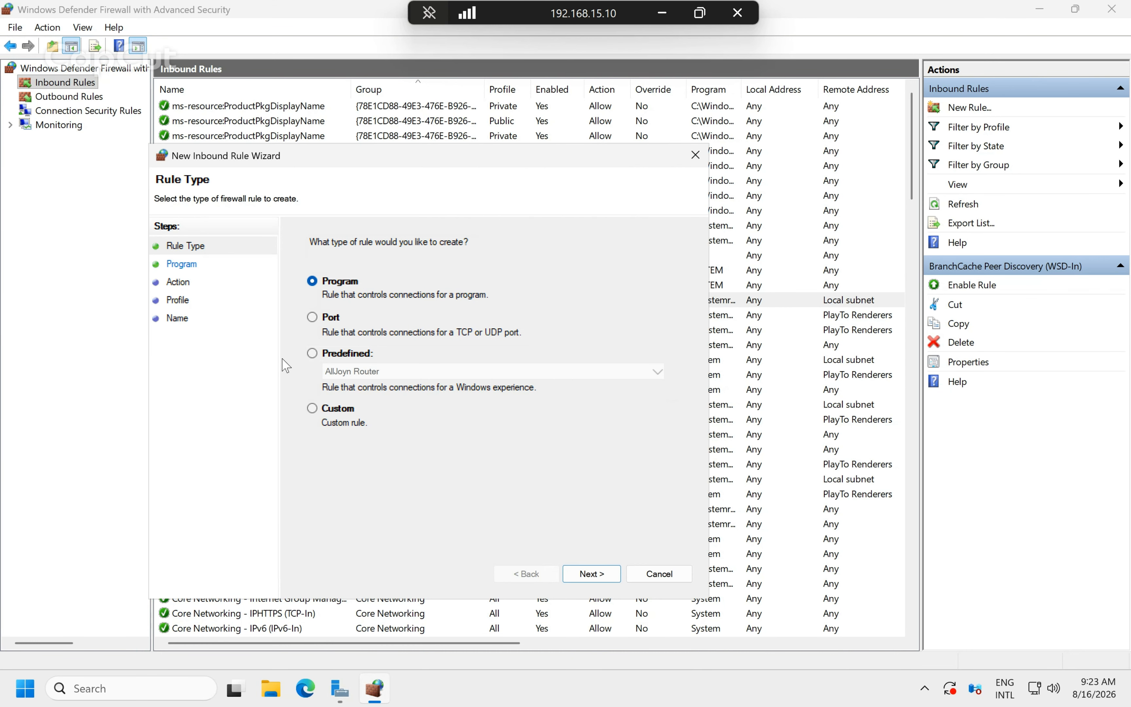
Make the rule a Custom rule for all programs with protocol type ICMPv4.
left_click(330, 412)
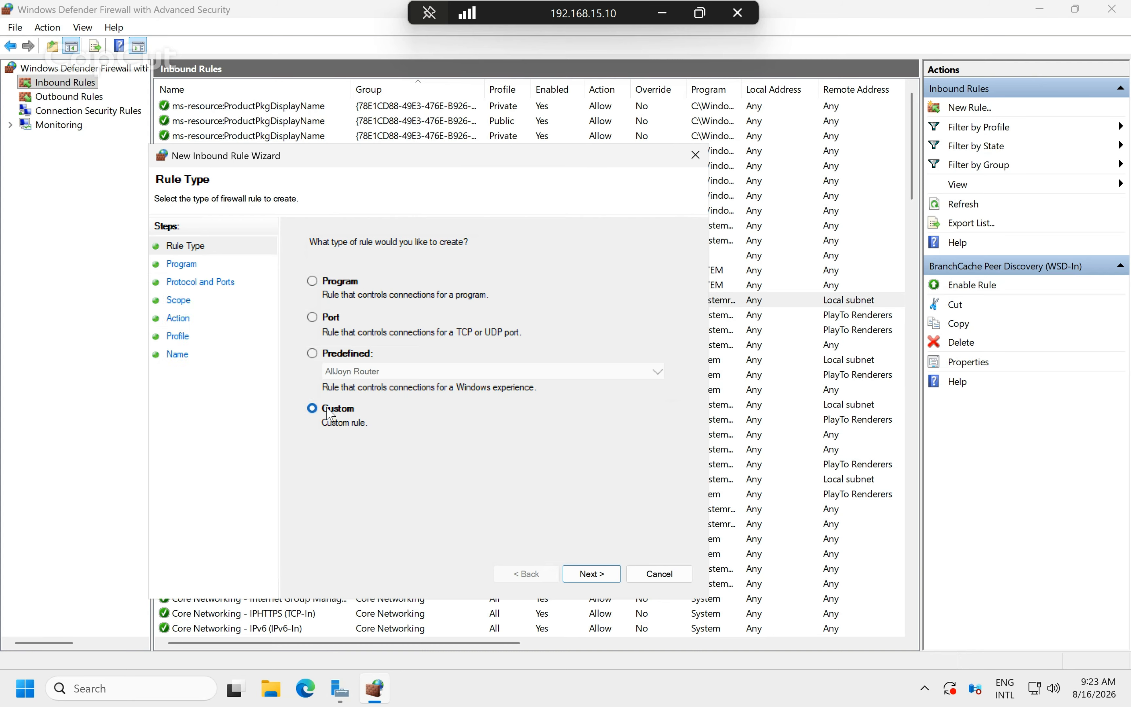
left_click(594, 574)
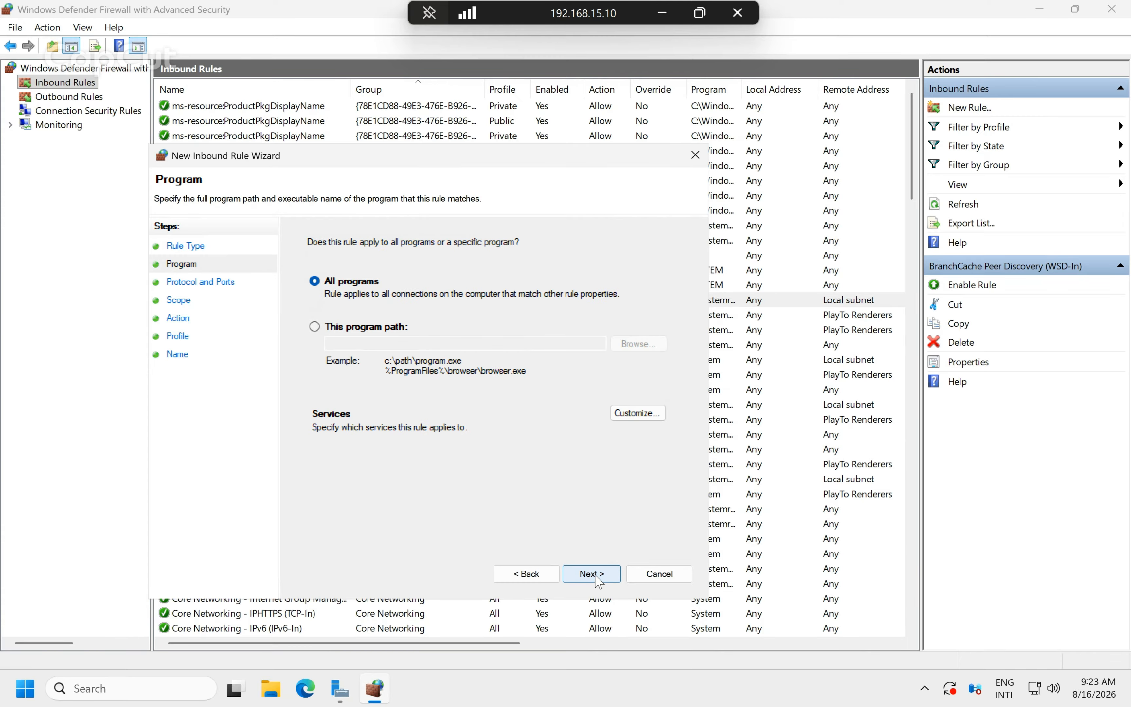
left_click(596, 576)
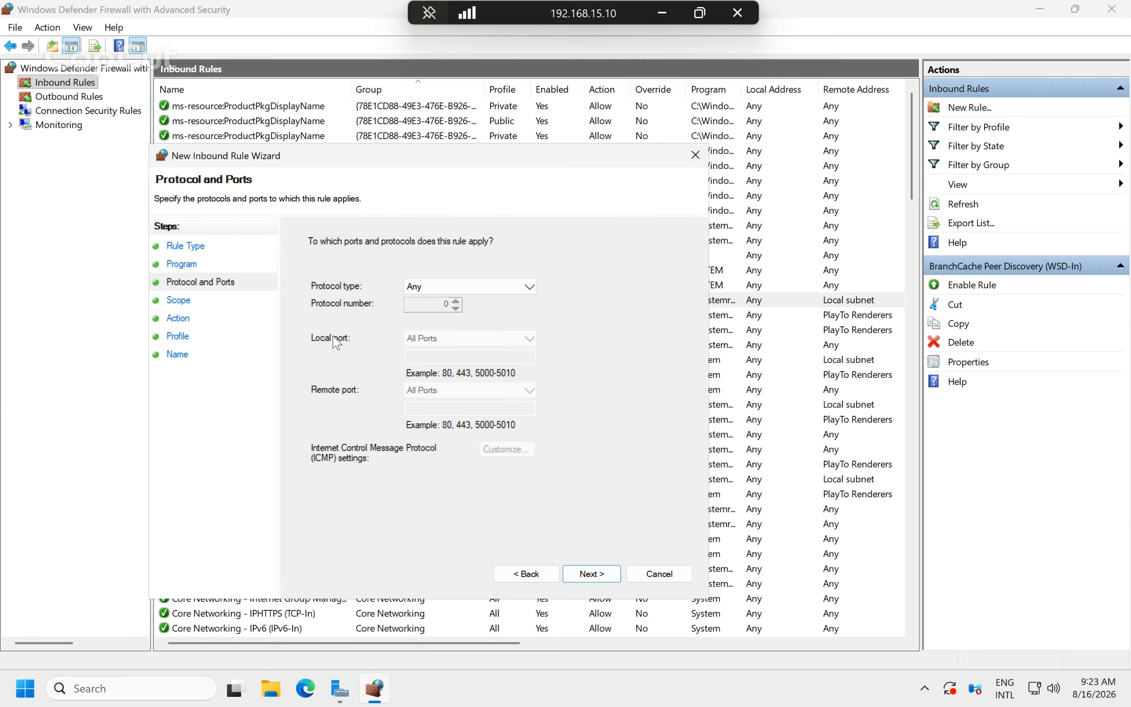
left_click(435, 292)
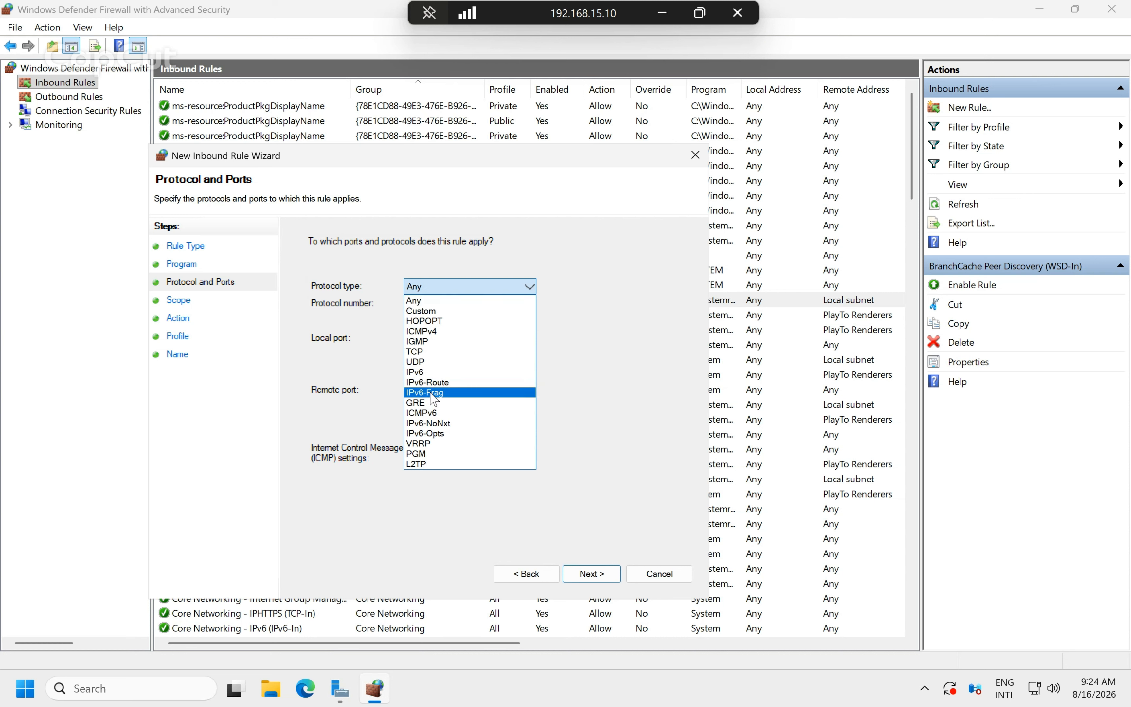
left_click(428, 332)
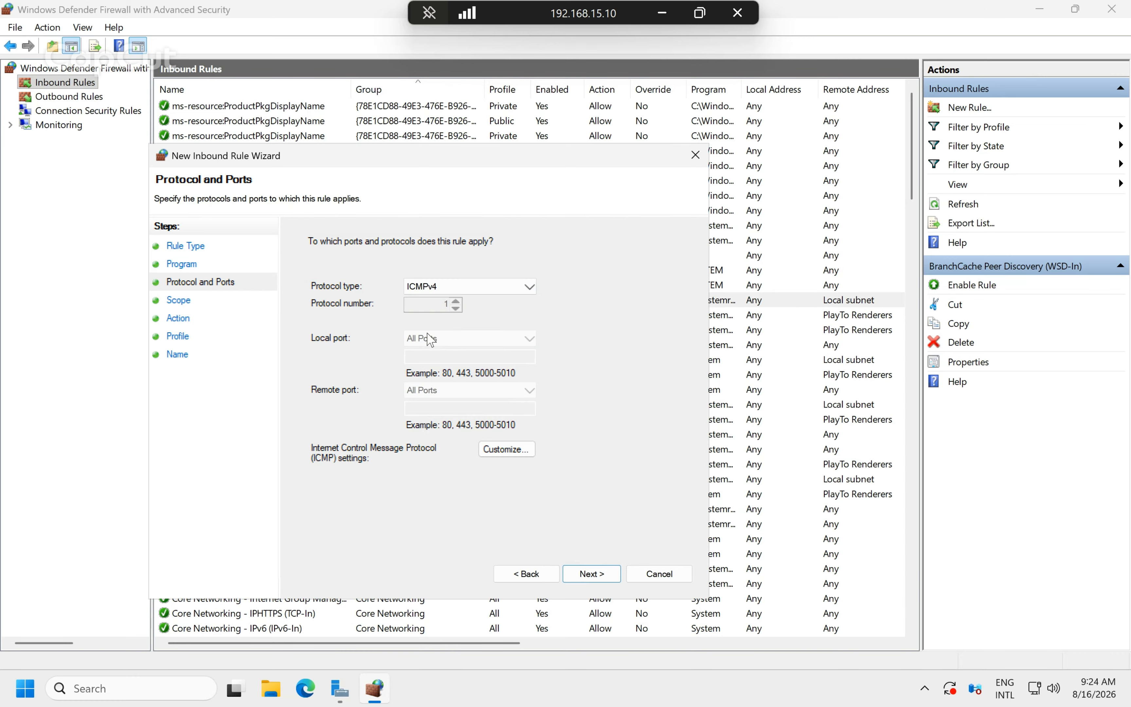
left_click(591, 573)
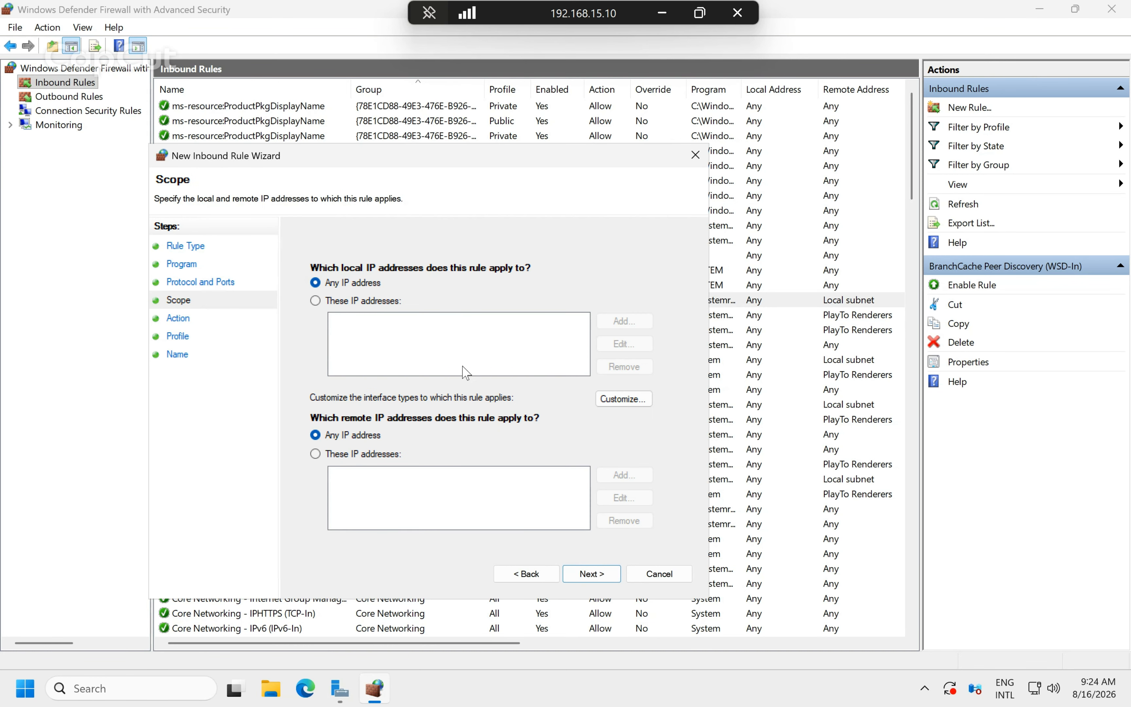
Restrict local IP addresses to 192.168.15.0/24 and 192.168.10.0/24.
left_click(370, 307)
left_click(616, 321)
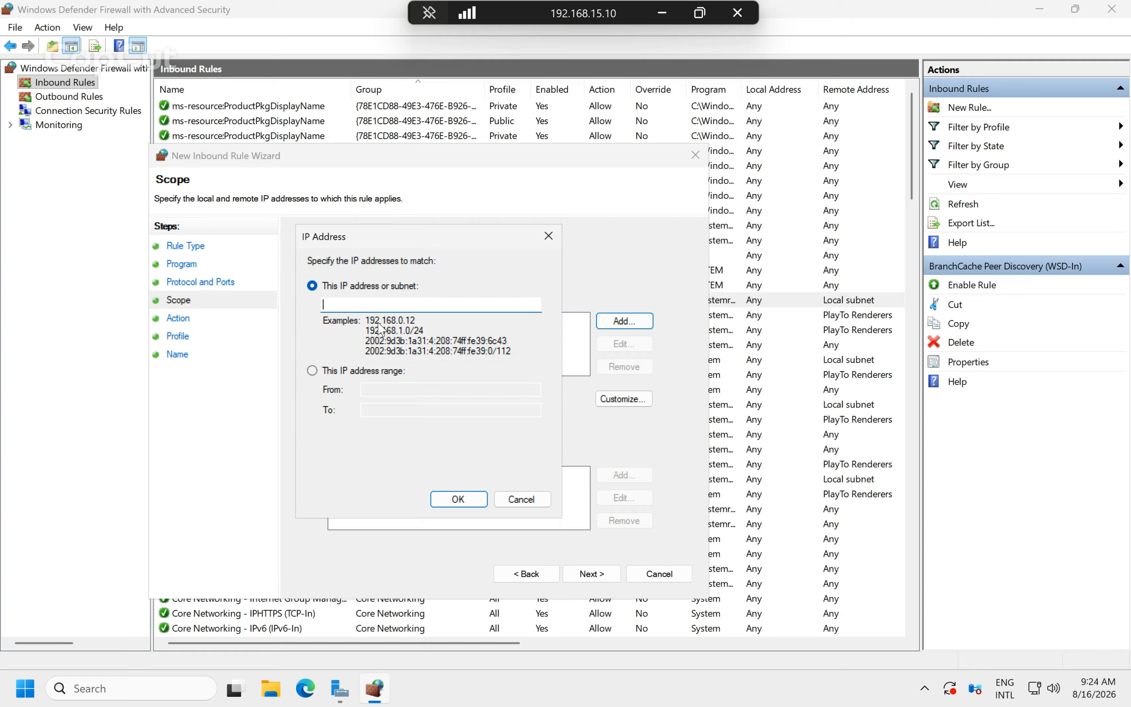
type("192.168.15.0/24")
left_click(453, 500)
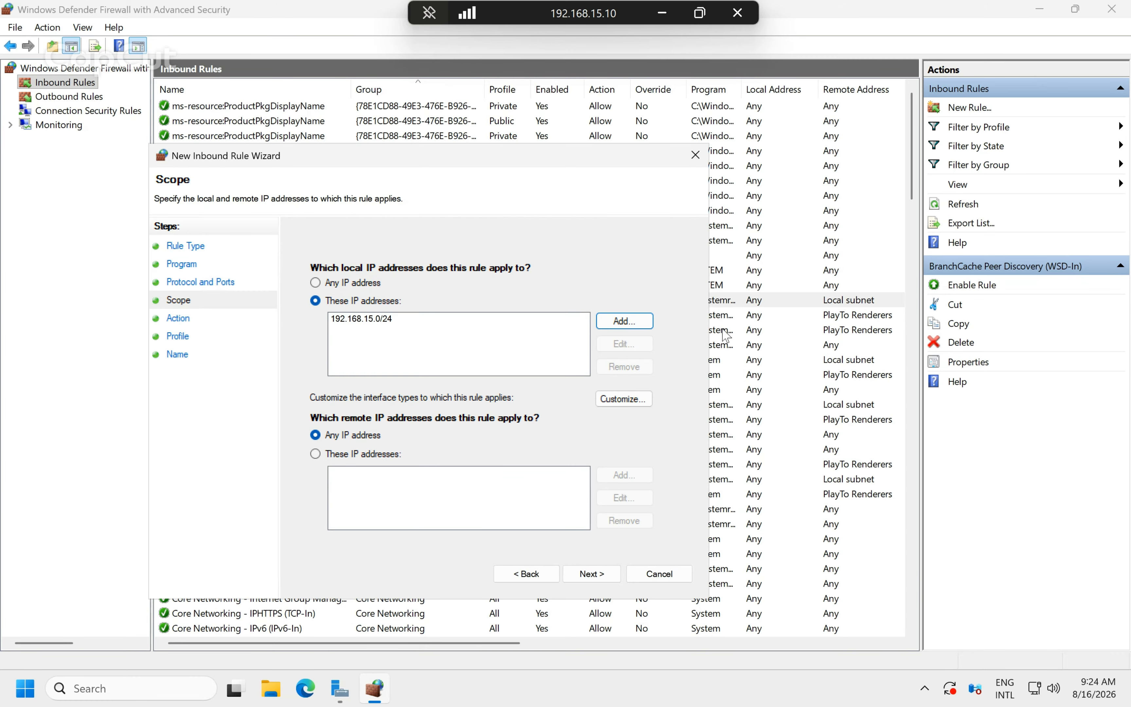
left_click(647, 327)
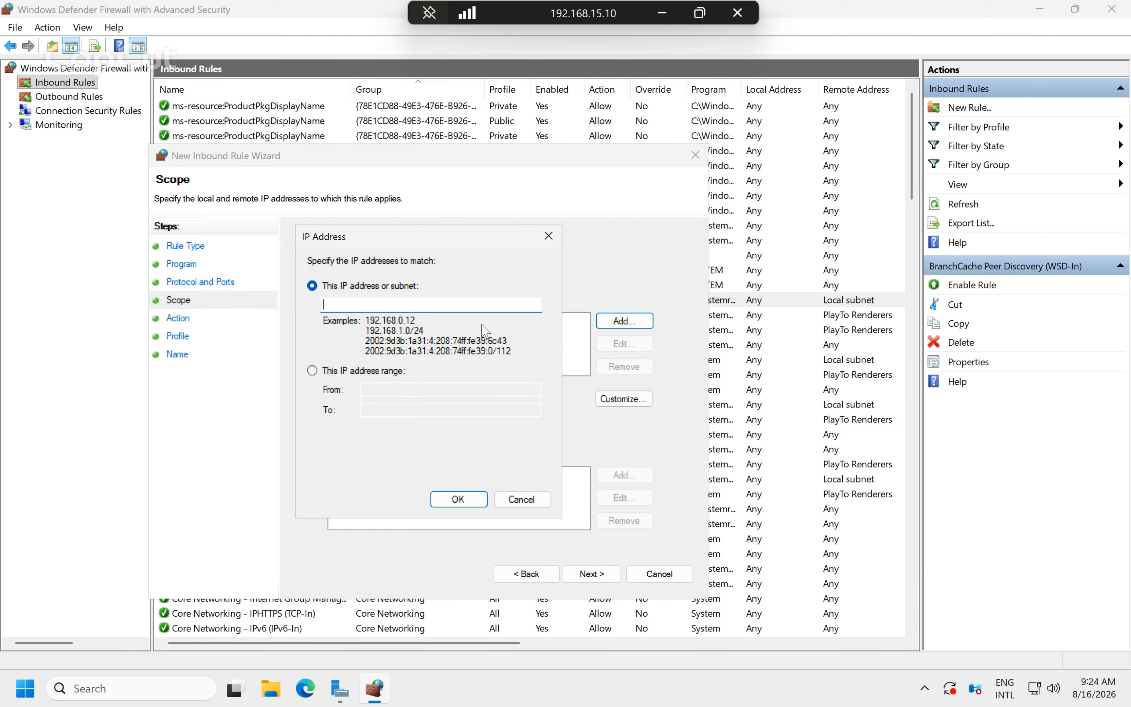
type("192.168.10.0/24")
left_click(460, 499)
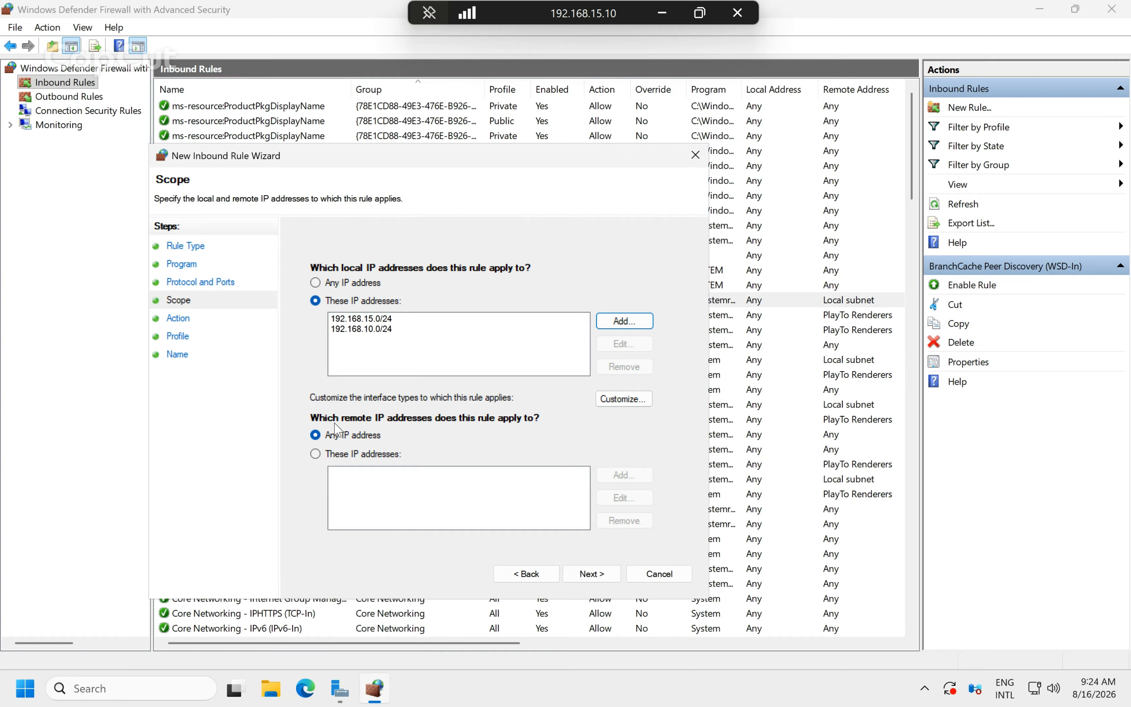
Restrict remote IP addresses to 192.168.15.0/24 and 192.168.10.0/24.
left_click(385, 462)
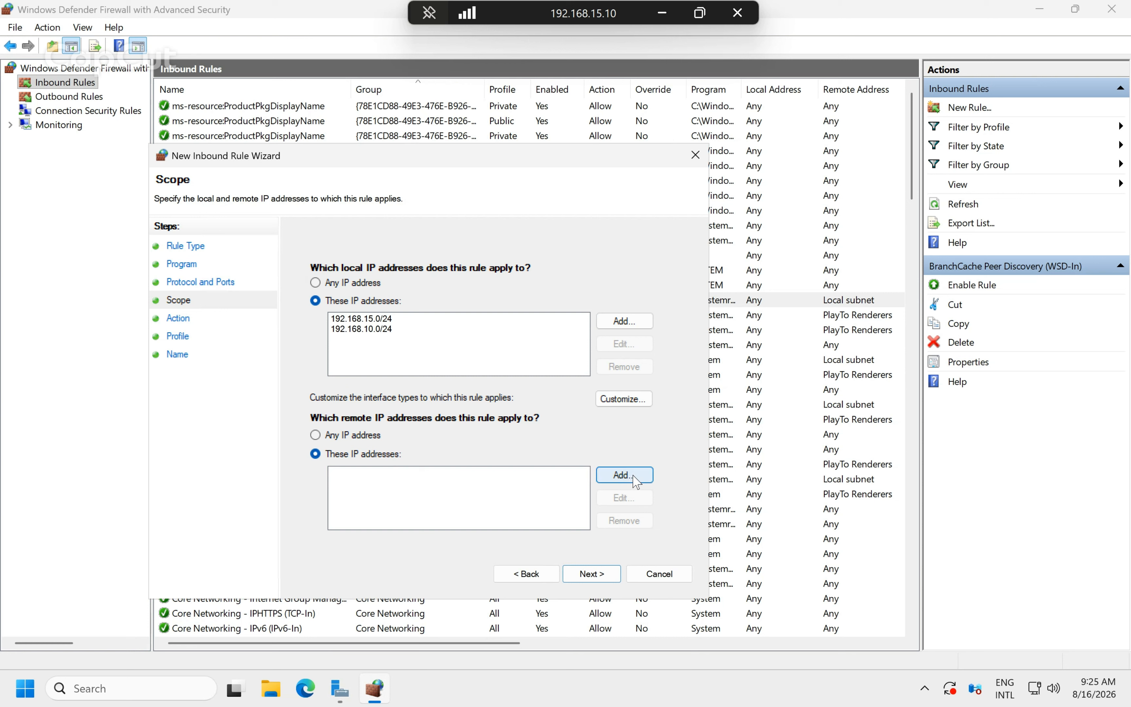
left_click(635, 479)
type("192.168.1")
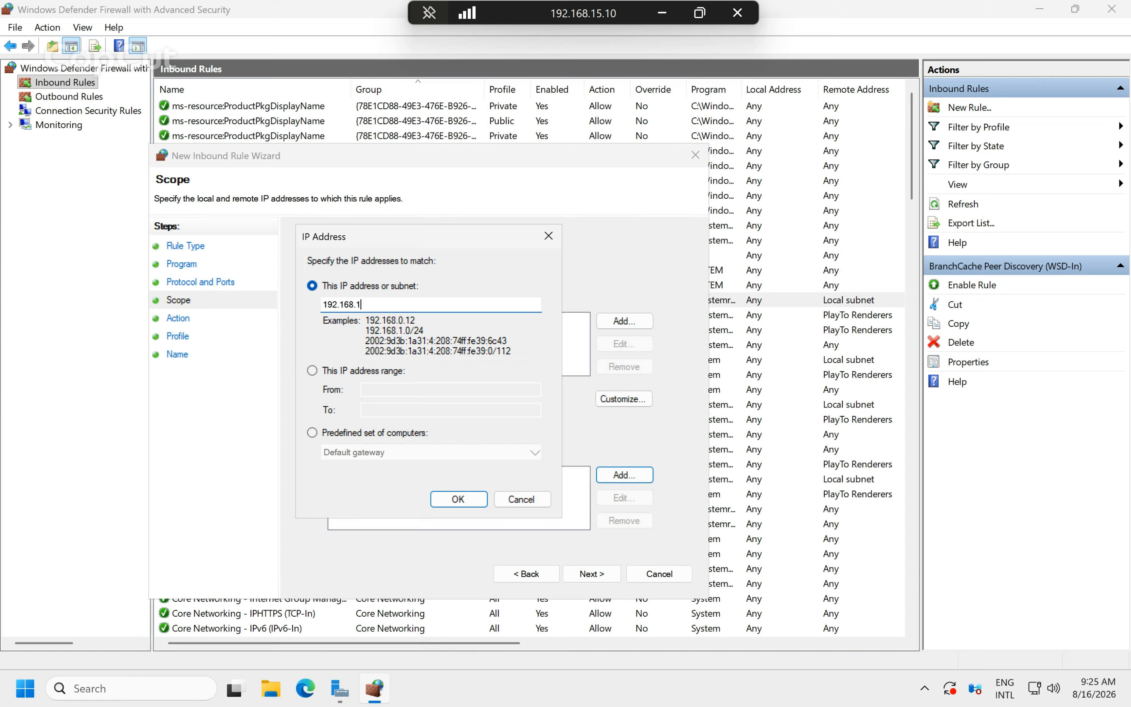
type("5.0/24")
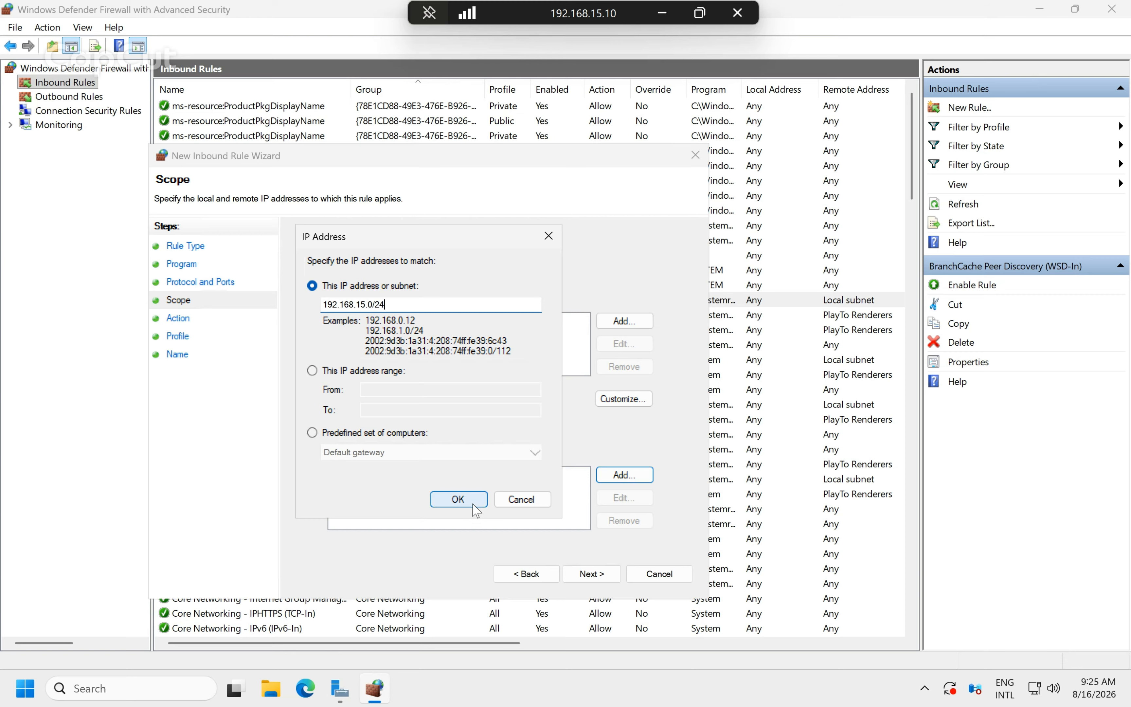
left_click(470, 501)
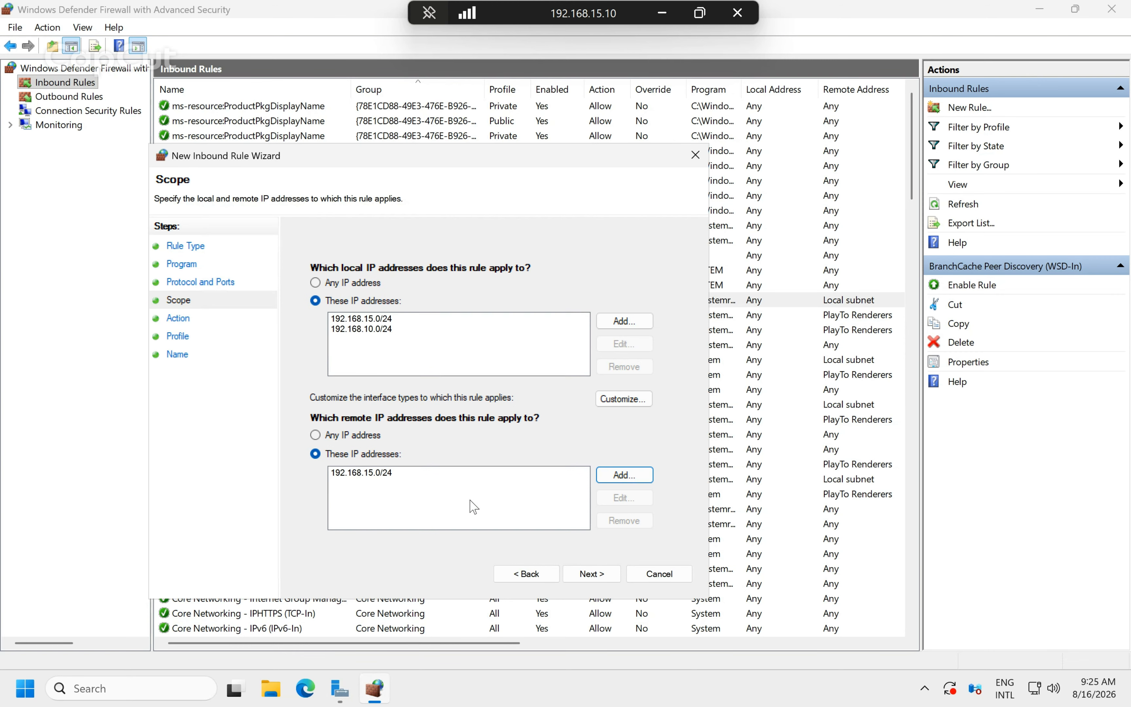
left_click(637, 482)
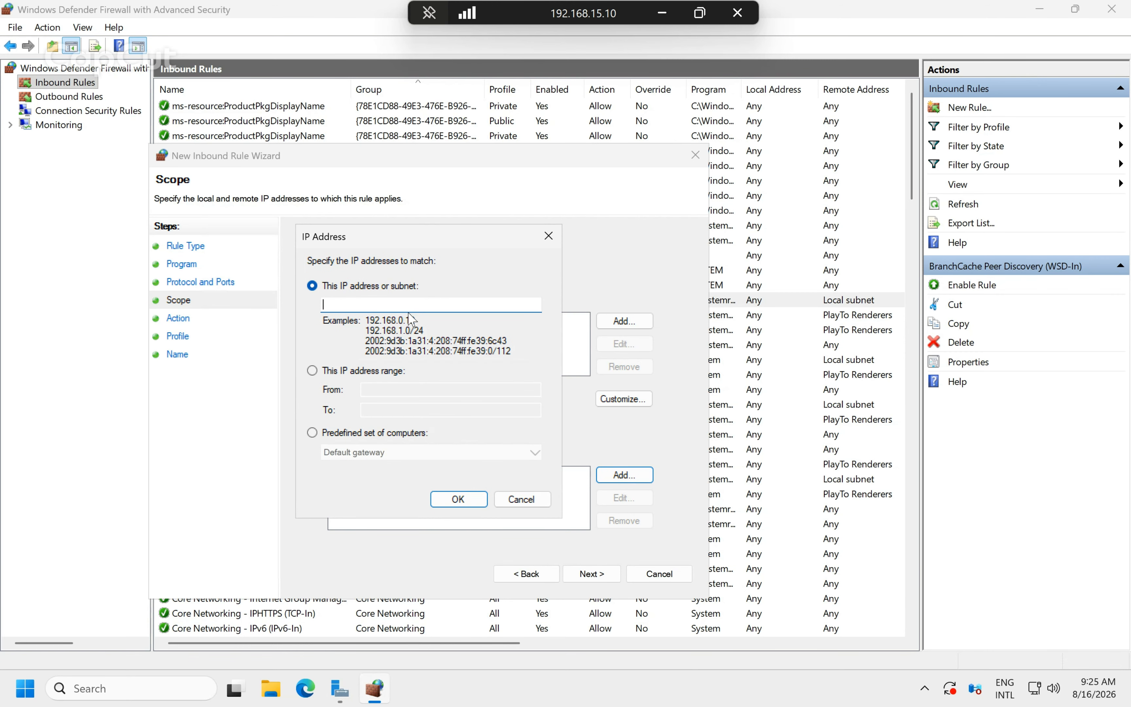
type("1")
type(".")
type("0/24")
left_click(459, 500)
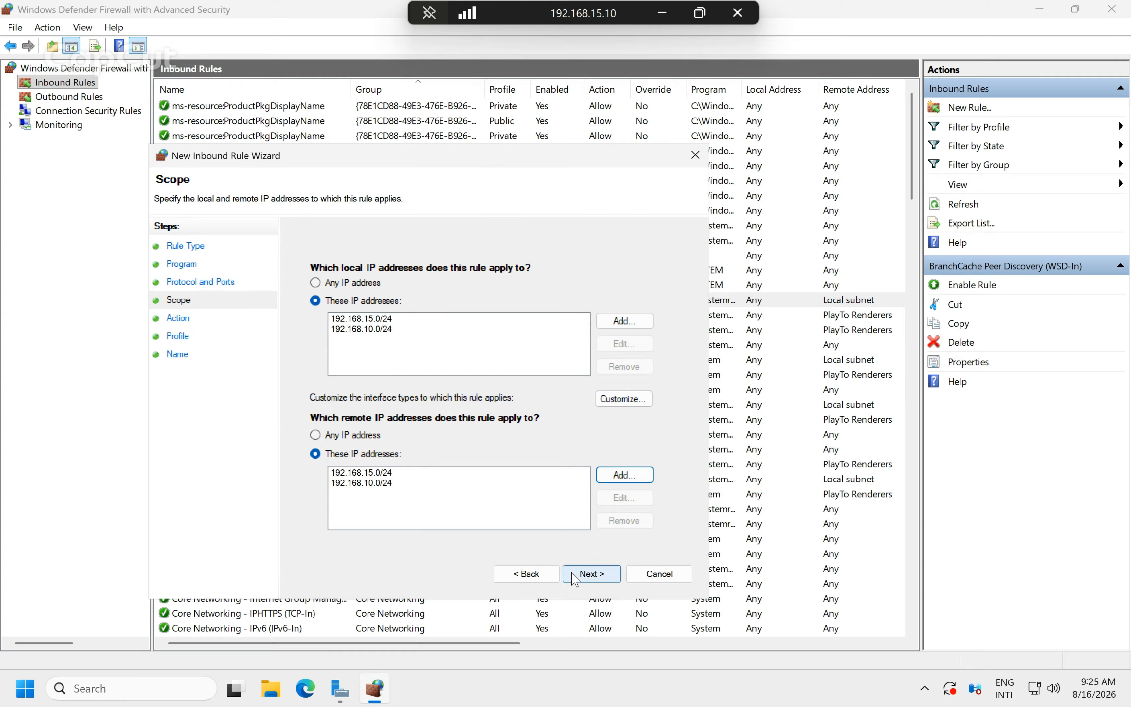
Allow the connection on Domain, Private and Public profiles and name the rule Enable ICMPv4.
left_click(608, 573)
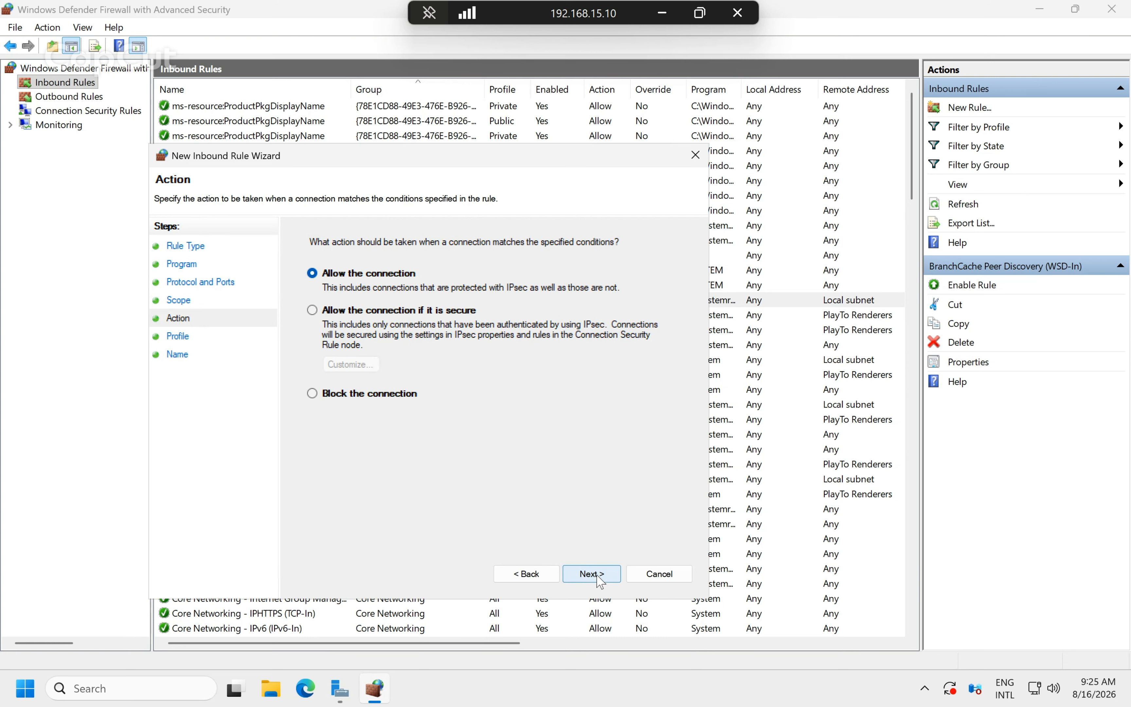
left_click(592, 574)
left_click(601, 581)
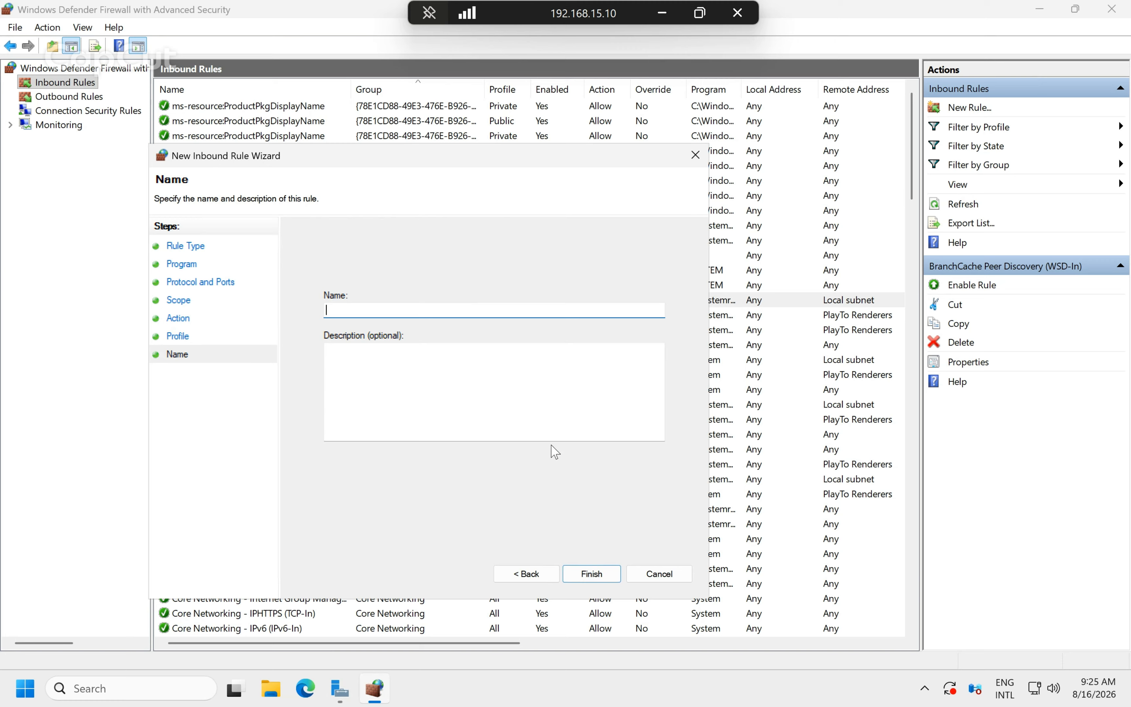
type("I")
type("ENabl")
key("BackSpace")
key("BackSpace")
key("BackSpace")
key("BackSpace")
type("nable")
left_click(606, 578)
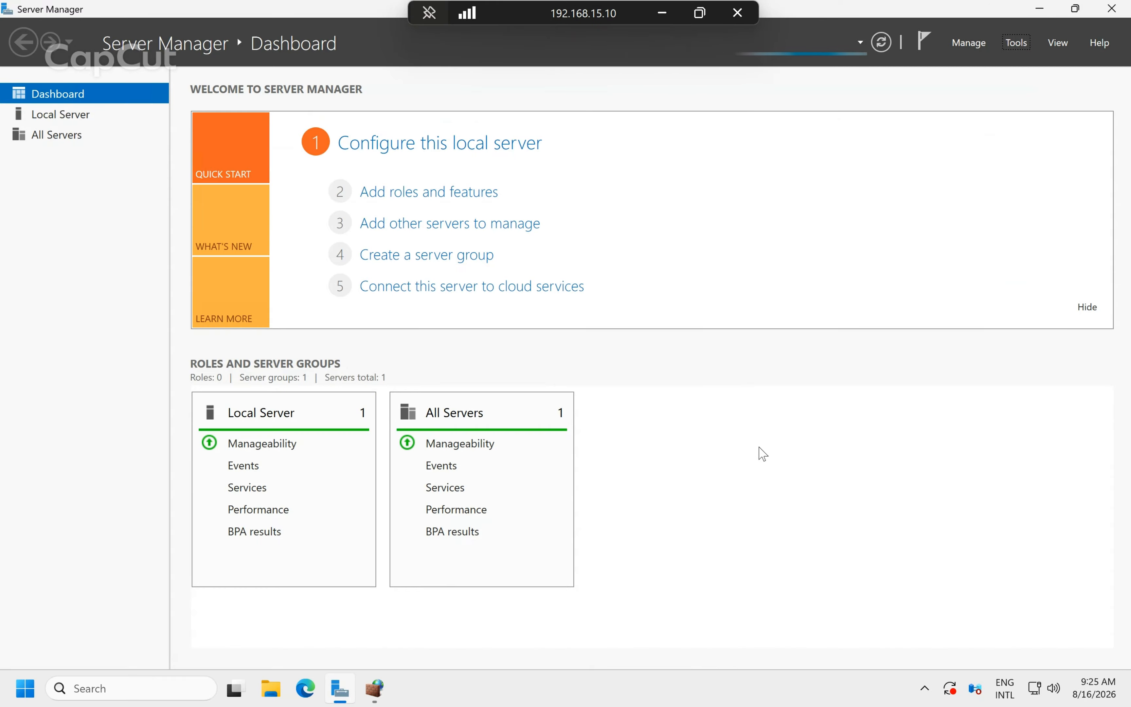
Run gpupdate /force from the Run box and view the completed Computer Policy update.
key("super+r")
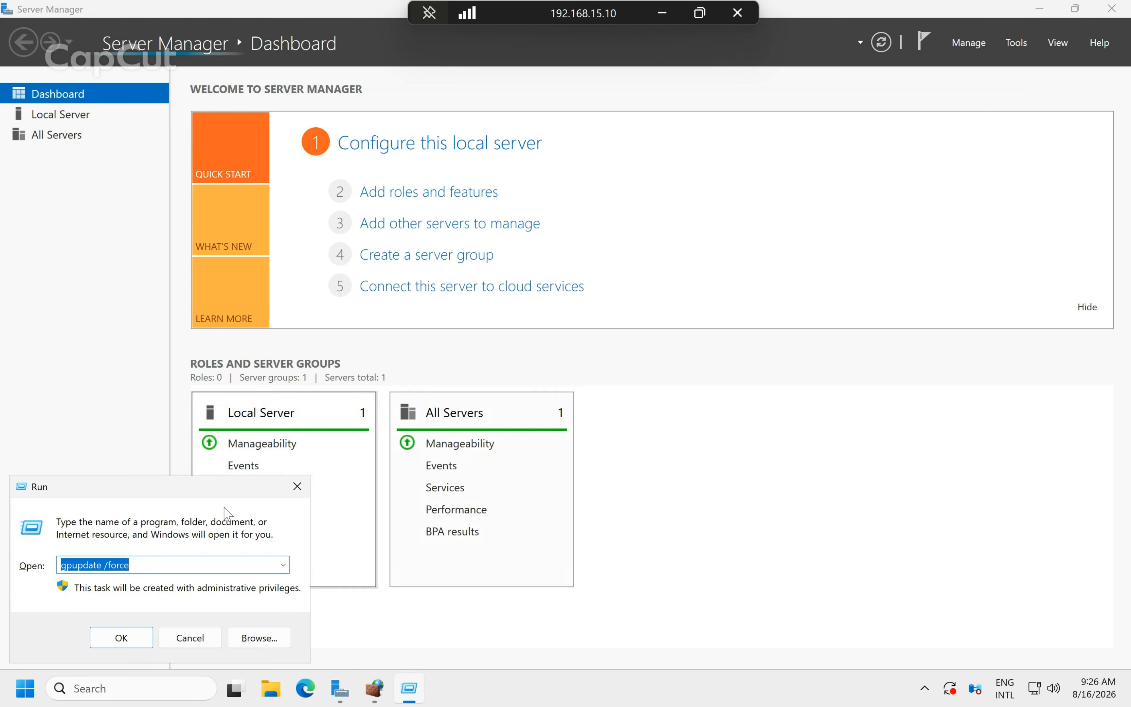
key("Return")
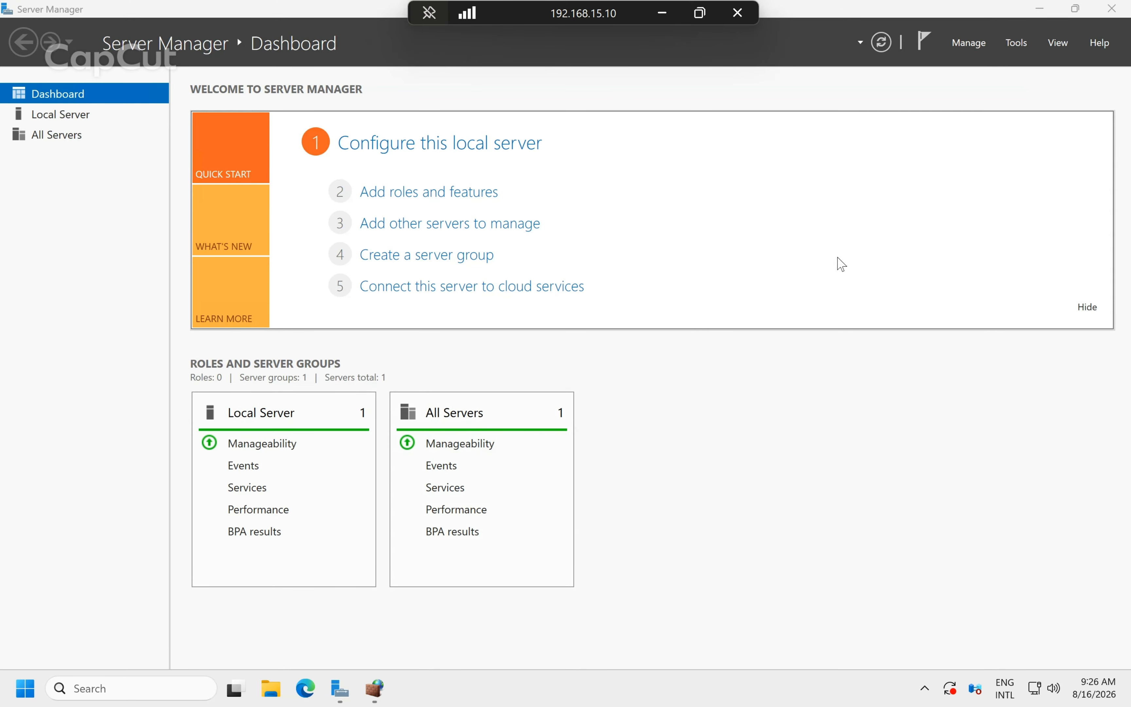
left_click(1045, 16)
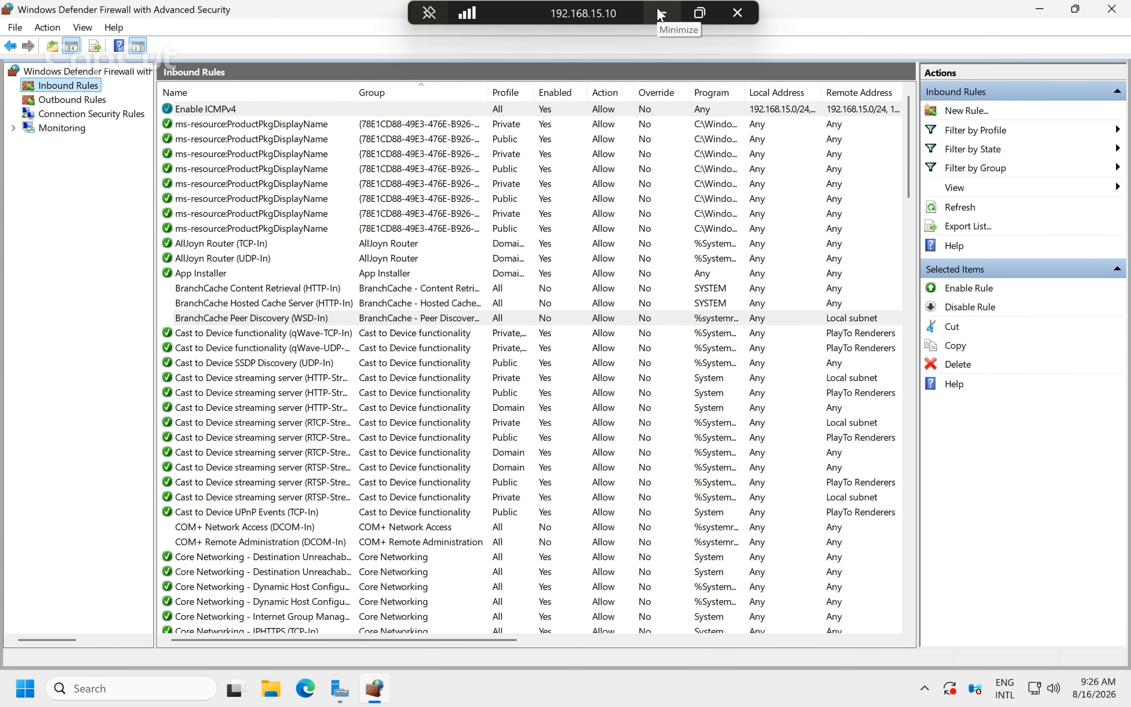
On the client, close the Chrome browser window from its taskbar menu.
left_click(660, 14)
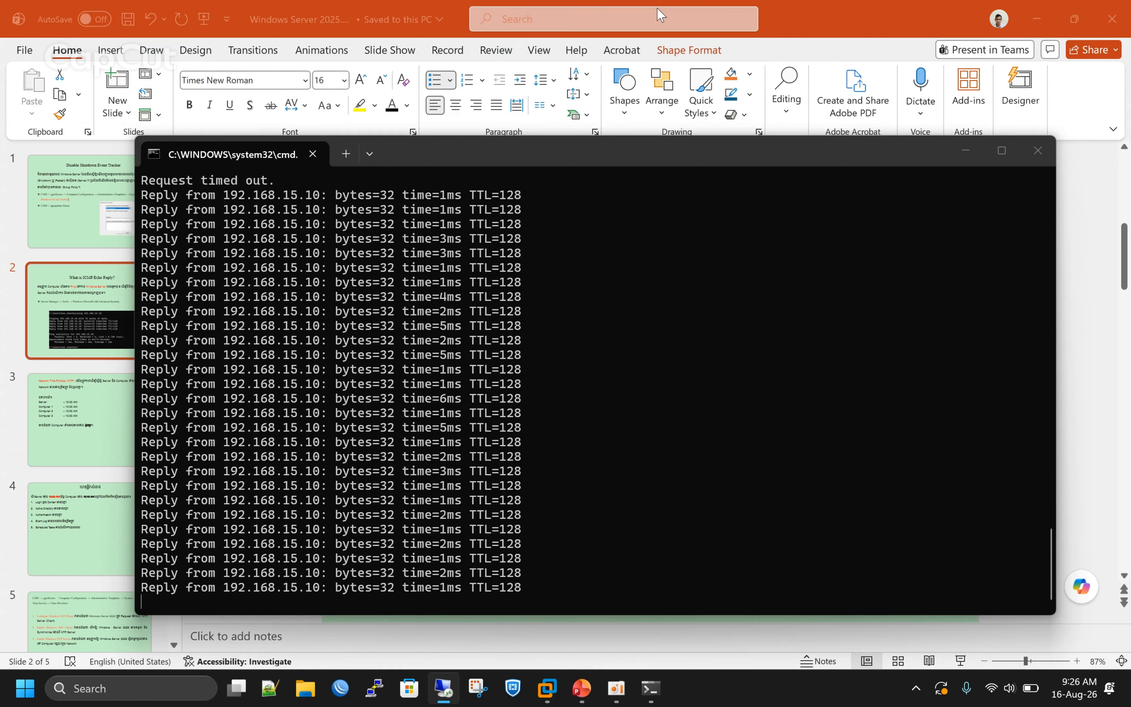
key("alt+Tab")
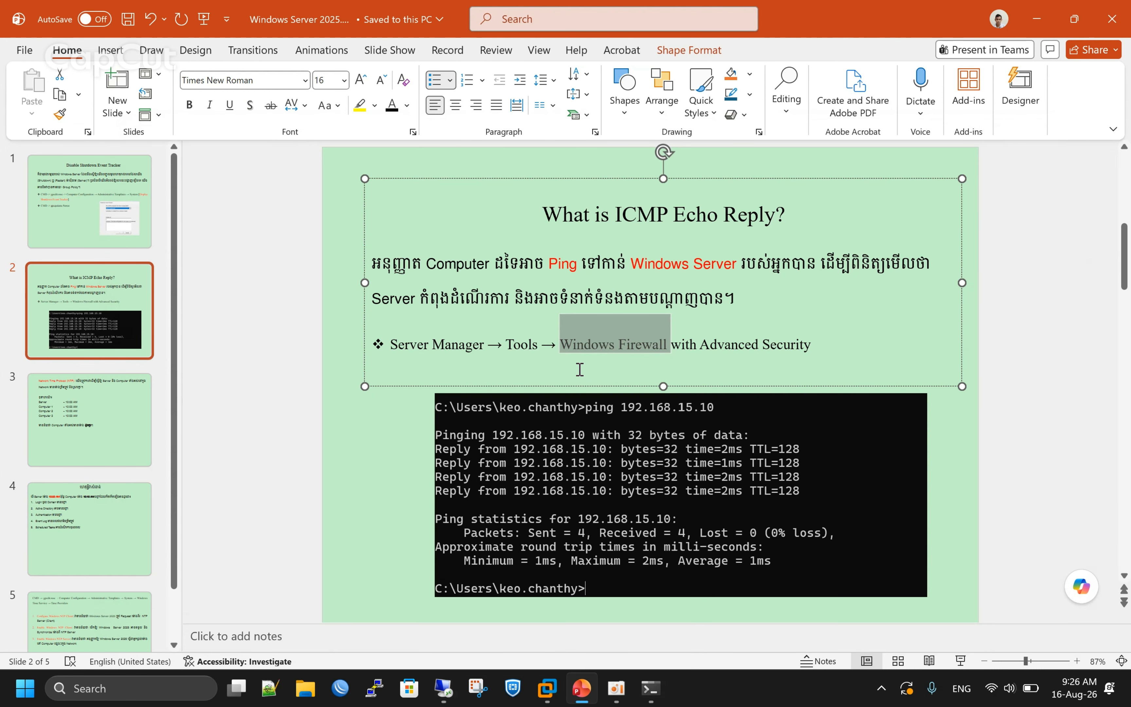
left_click(663, 689)
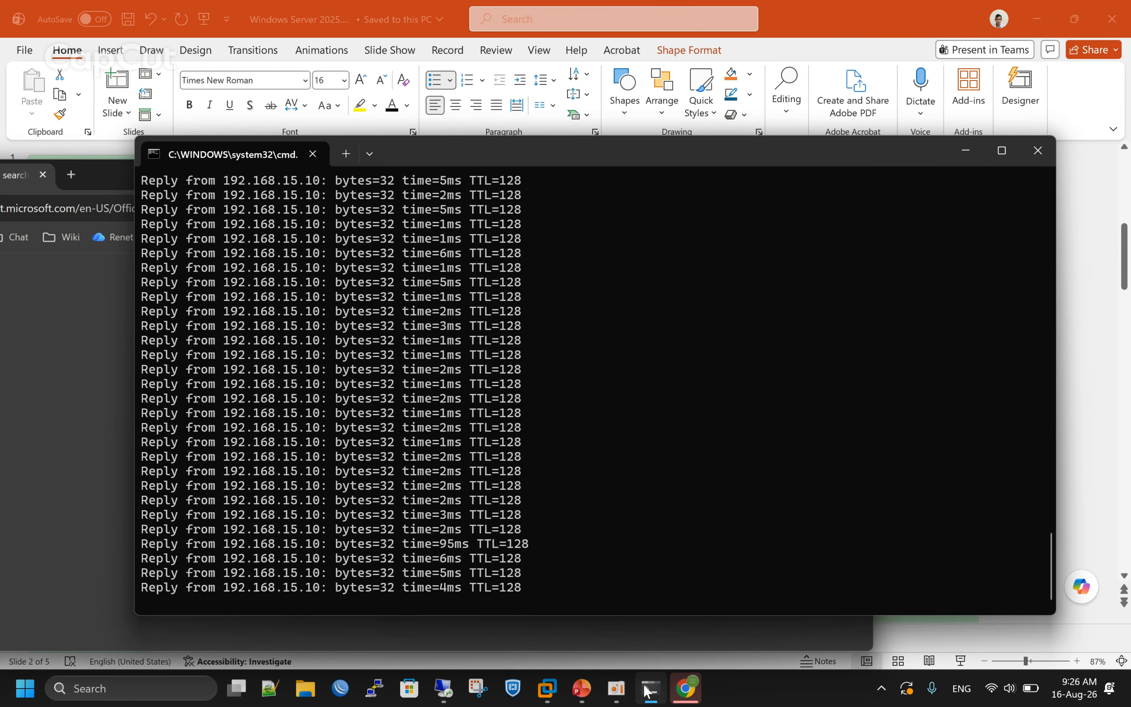
right_click(686, 691)
left_click(672, 645)
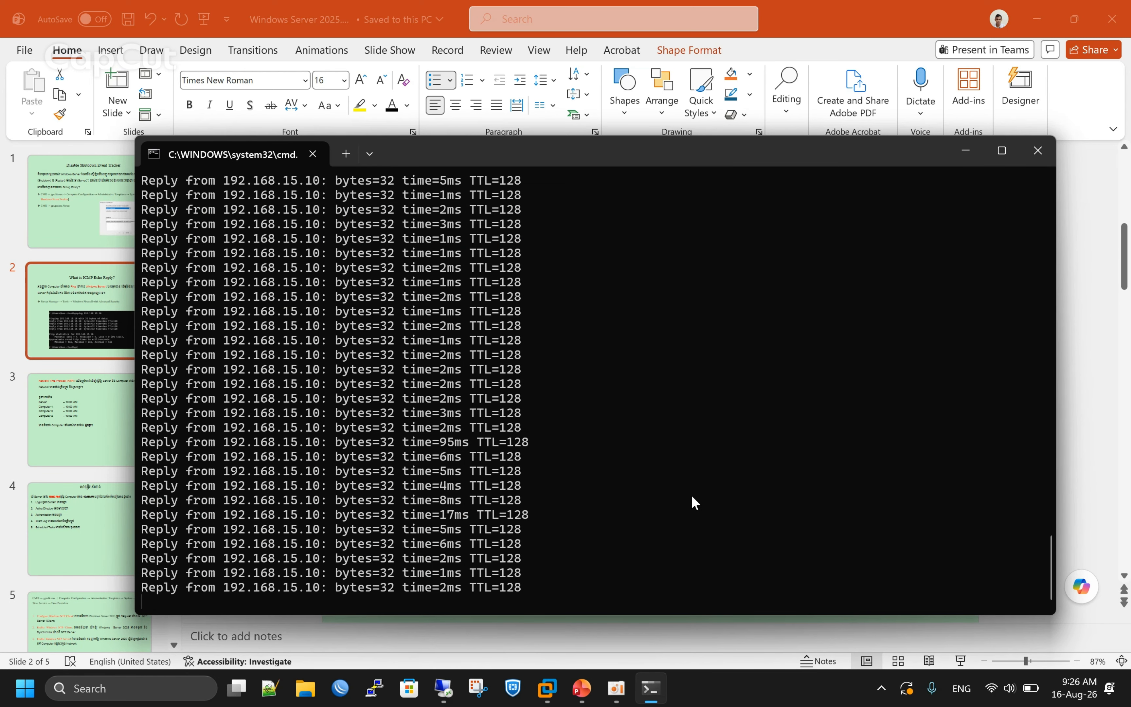
Stop the old ping and rerun ping 192.168.15.10 -t, now getting replies.
key("ctrl+c")
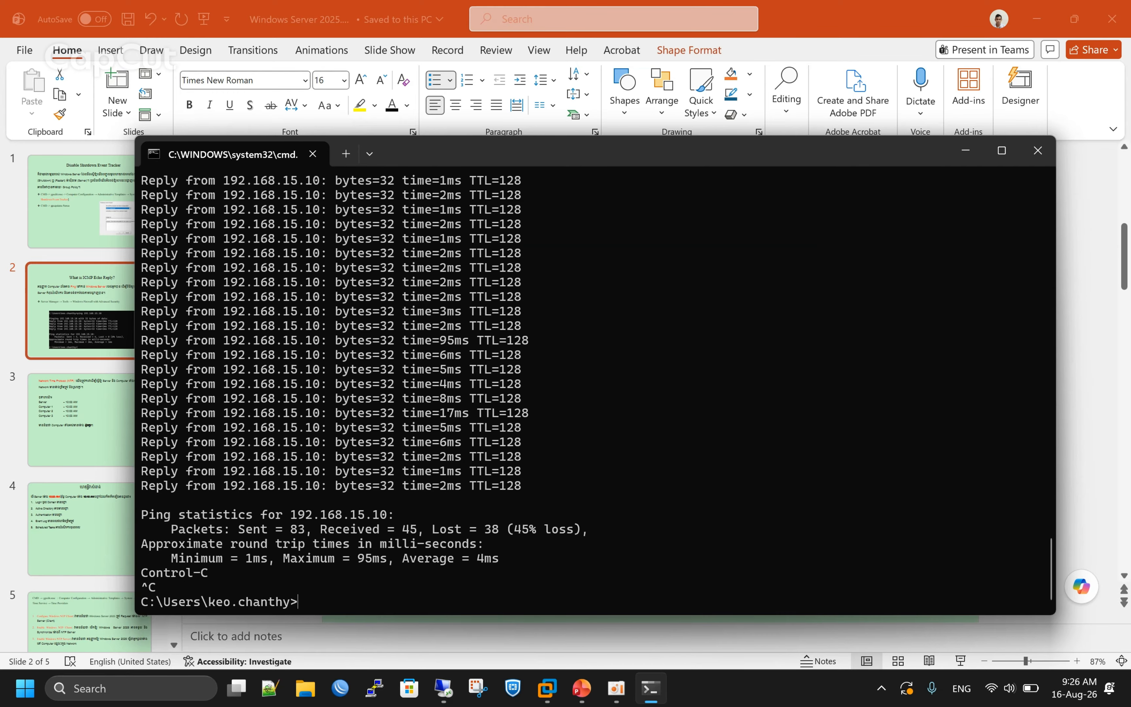
key("Up")
key("Return")
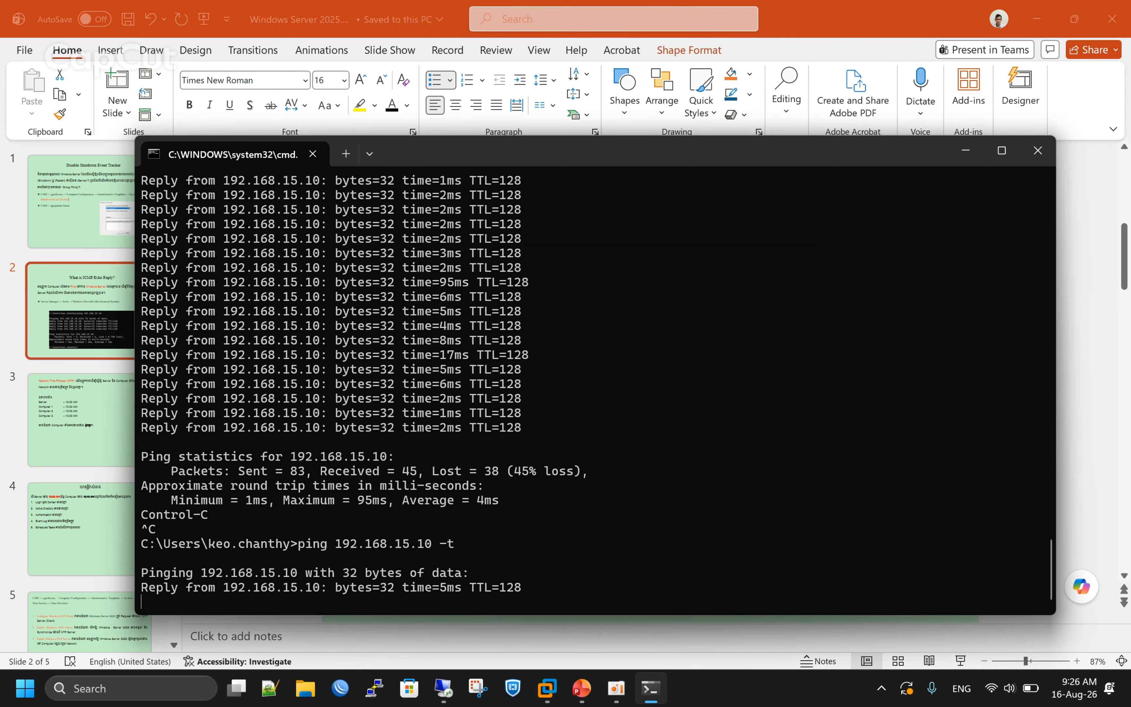
Disable the Enable ICMPv4 rule and check the client's ping timing out.
left_click(447, 688)
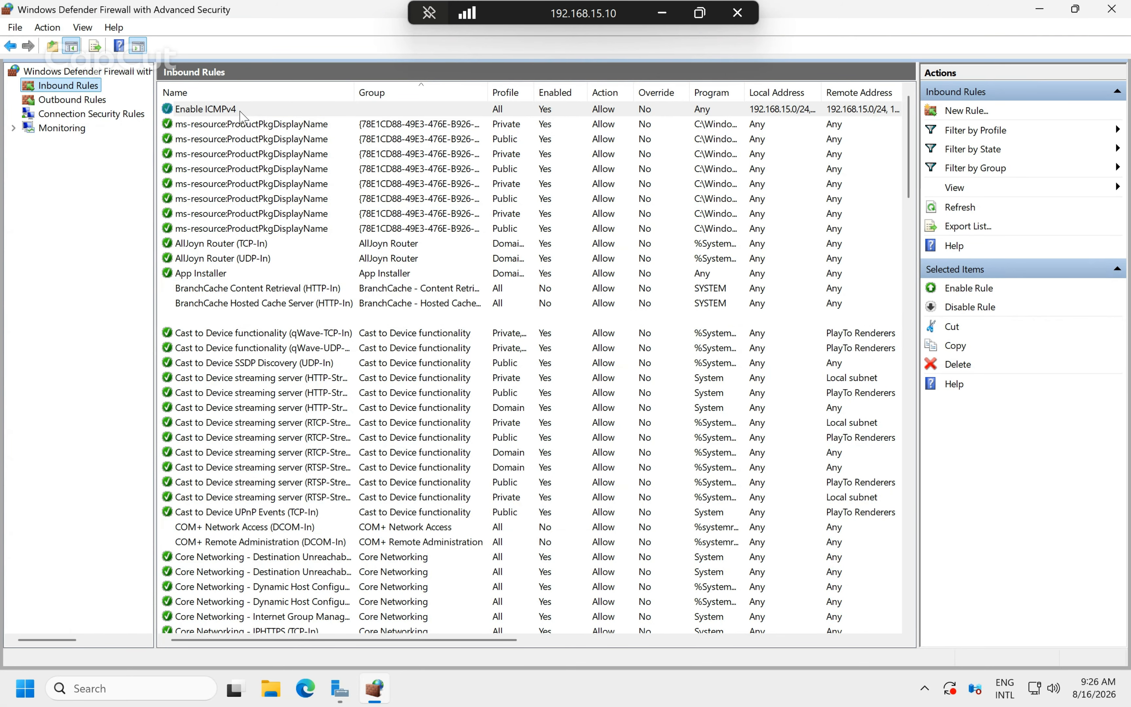
right_click(242, 115)
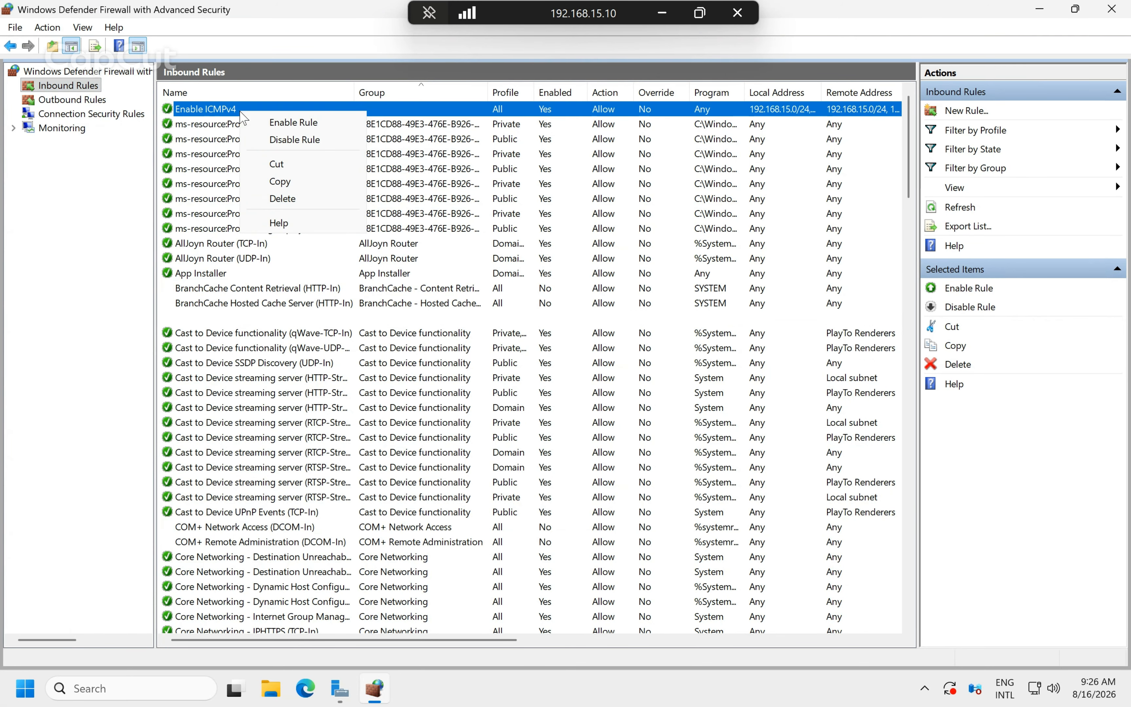
left_click(295, 140)
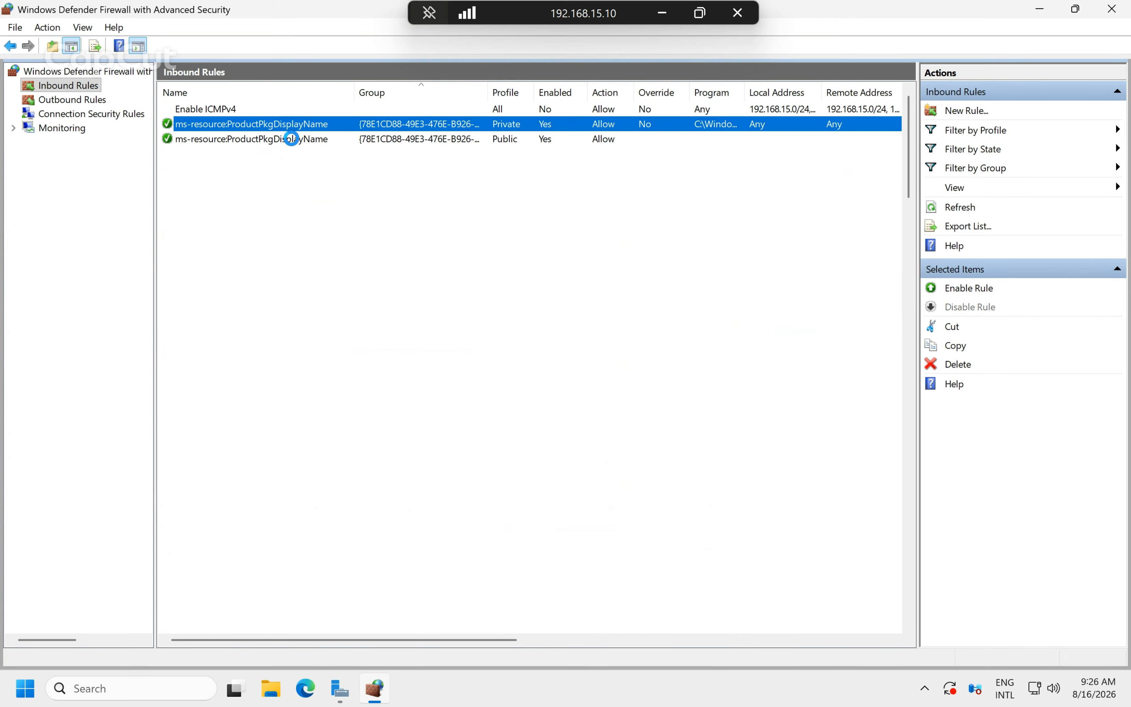
left_click(663, 14)
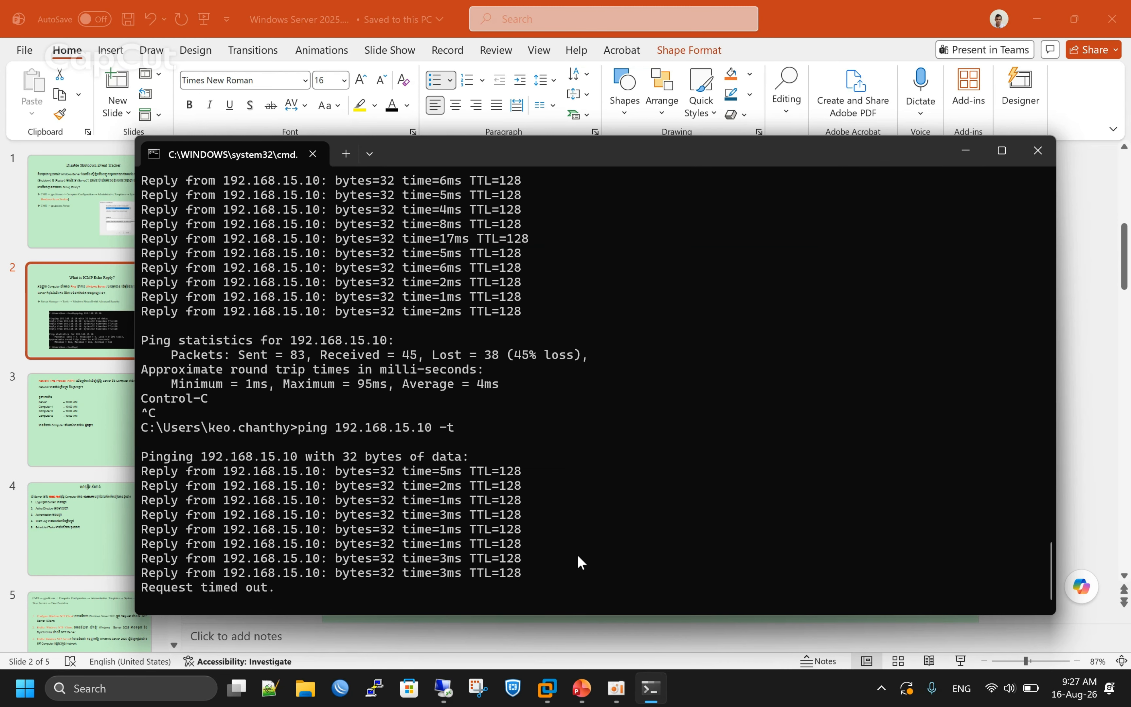
Re-enable the Enable ICMPv4 inbound rule on the server.
left_click(447, 692)
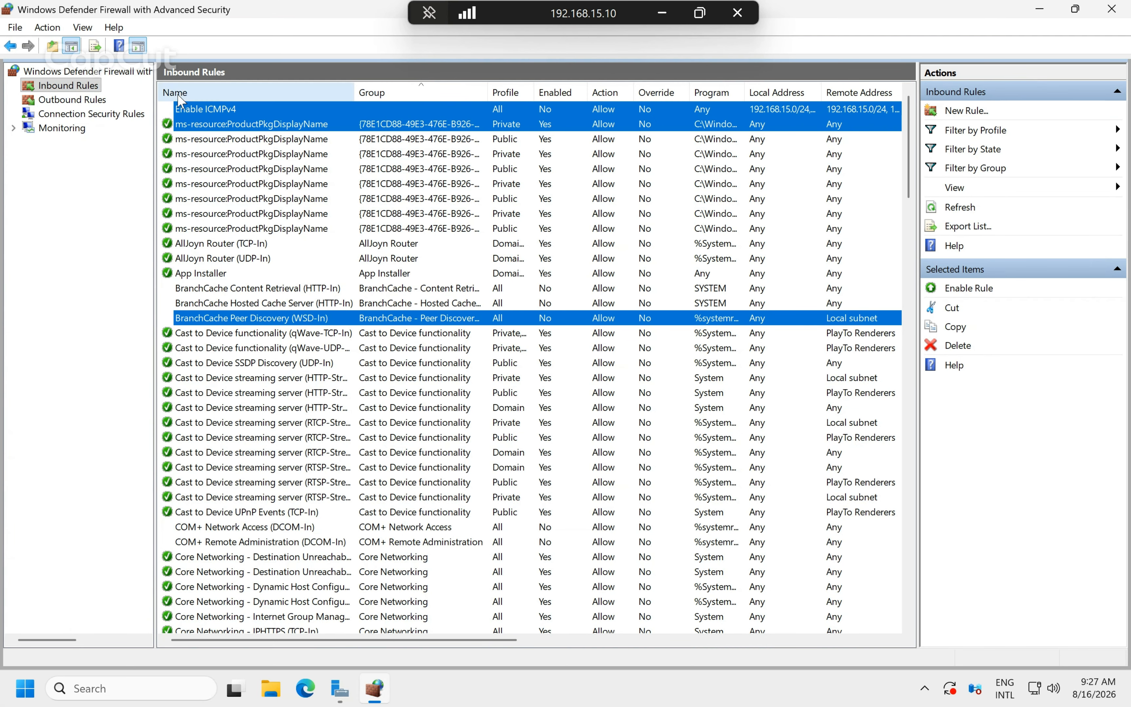
left_click(188, 108)
right_click(189, 110)
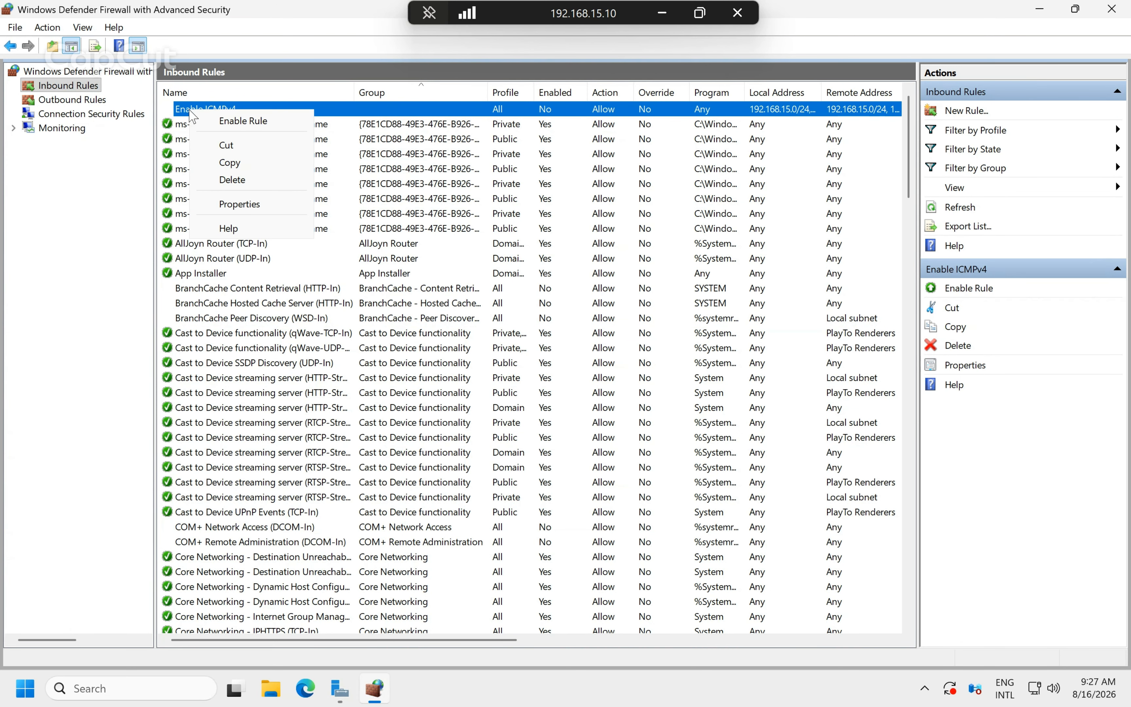
left_click(264, 121)
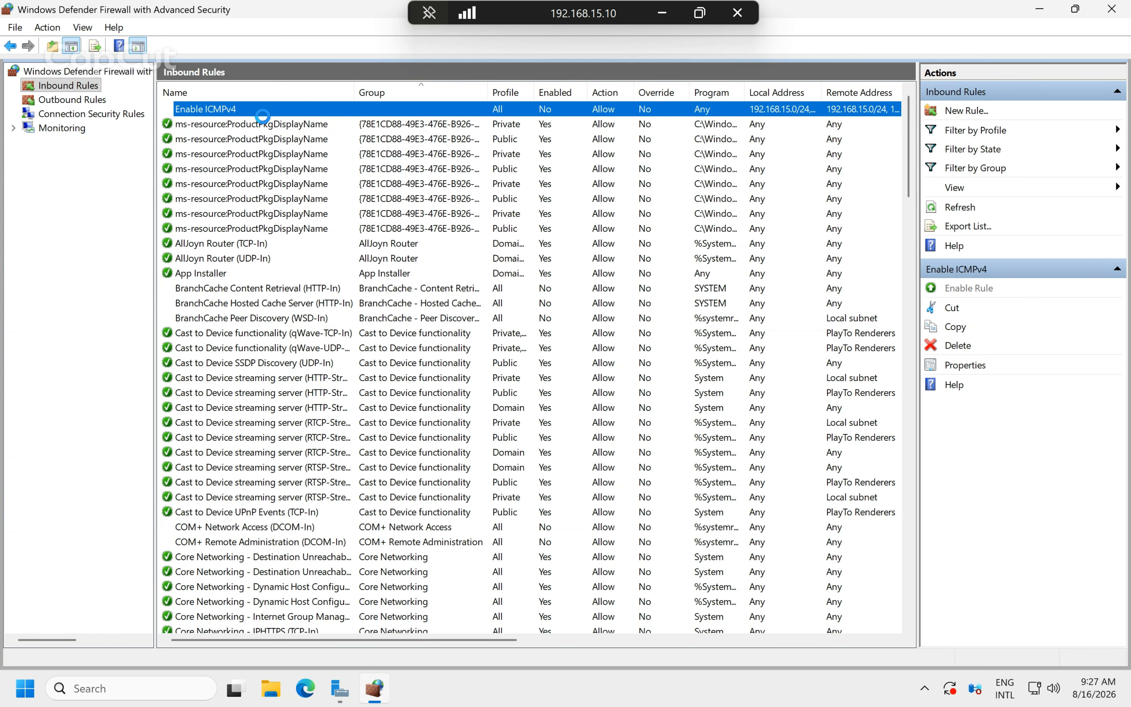
Return to PowerPoint and go to slide 3 on Network Time Protocol.
left_click(661, 13)
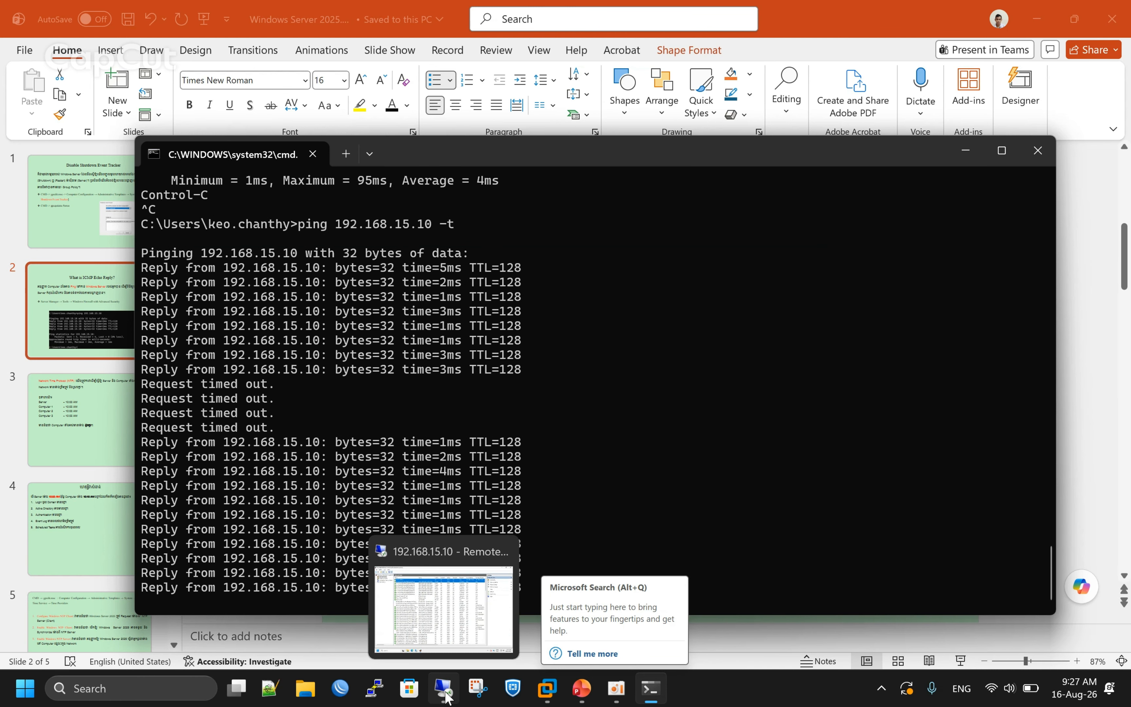
left_click(580, 697)
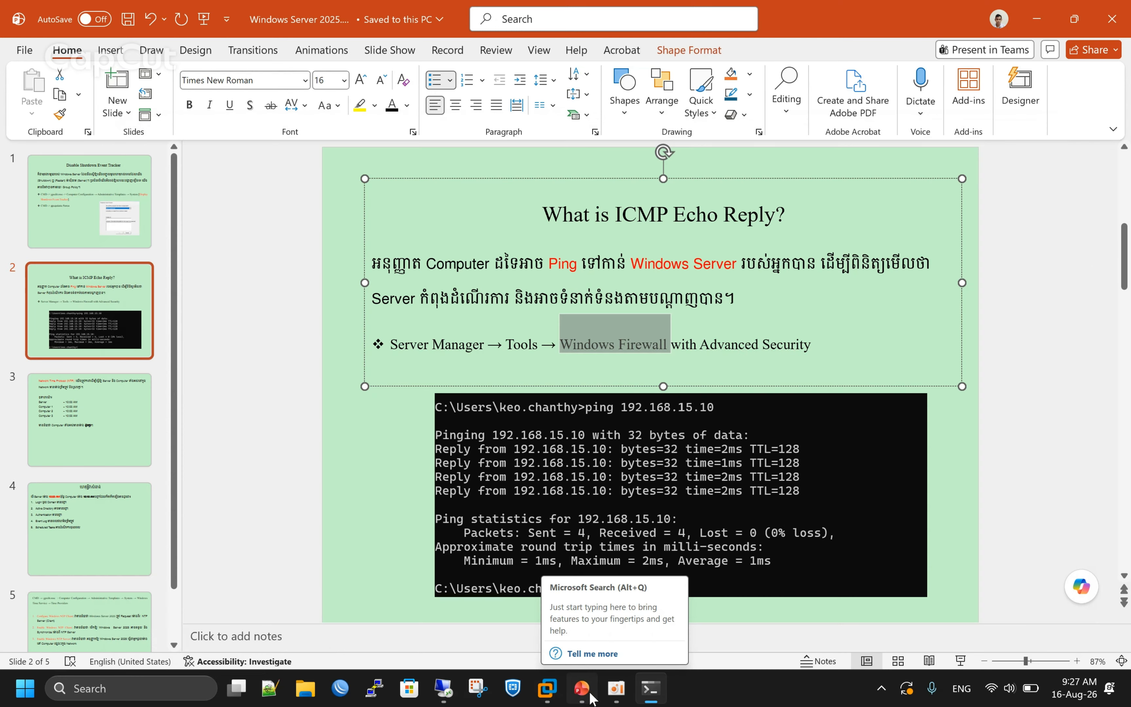
left_click(400, 481)
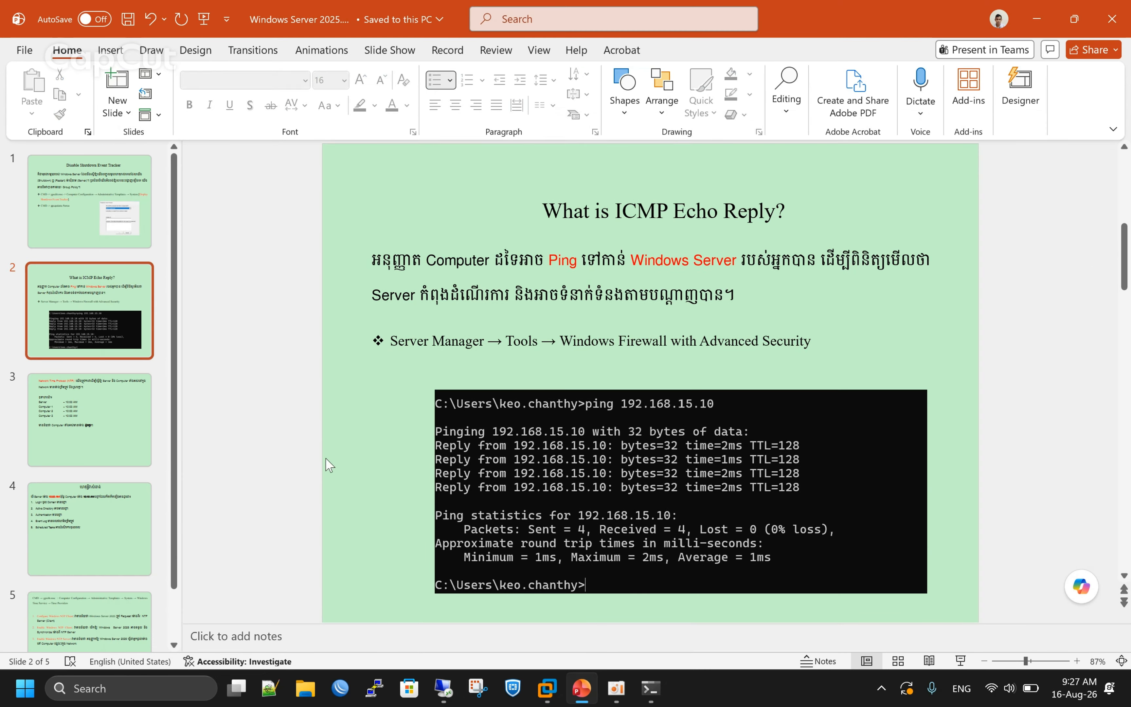
left_click(132, 423)
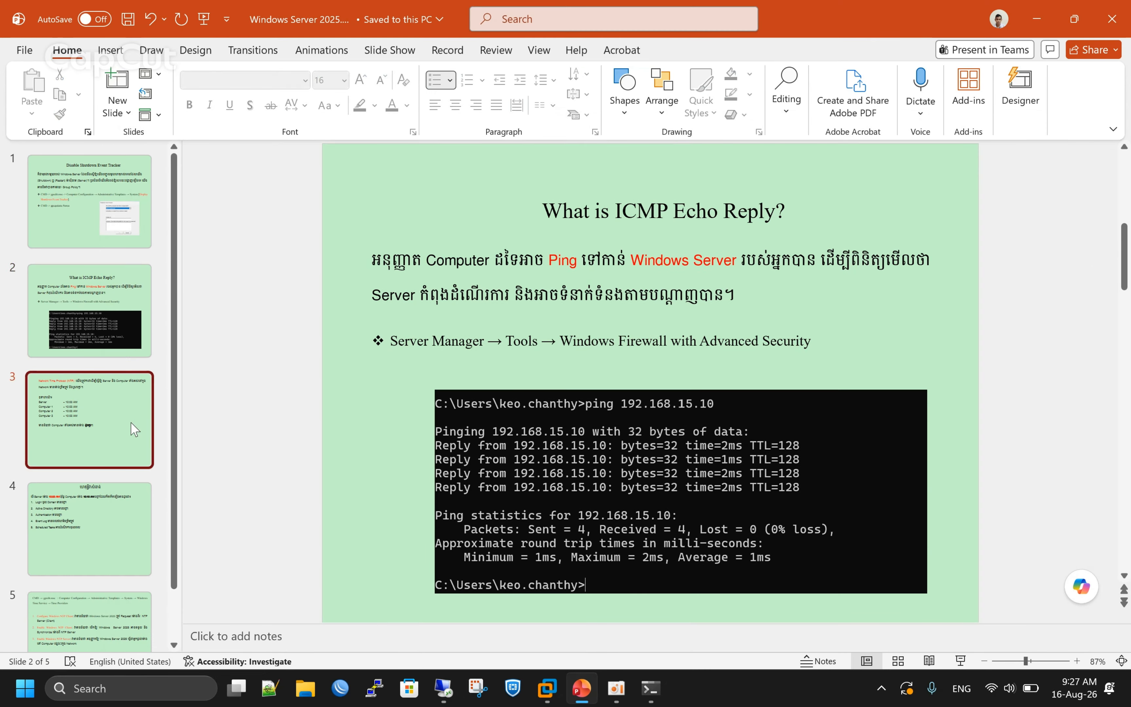
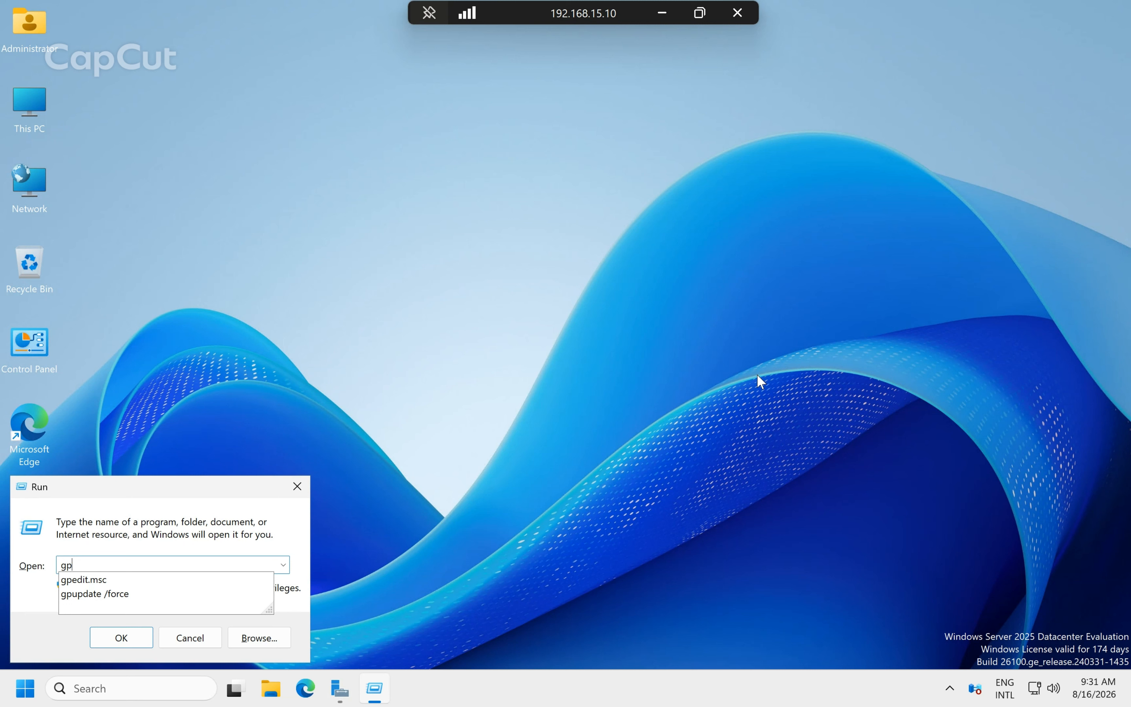
Launch gpedit.msc, maximize the editor and widen the folder tree.
left_click(115, 581)
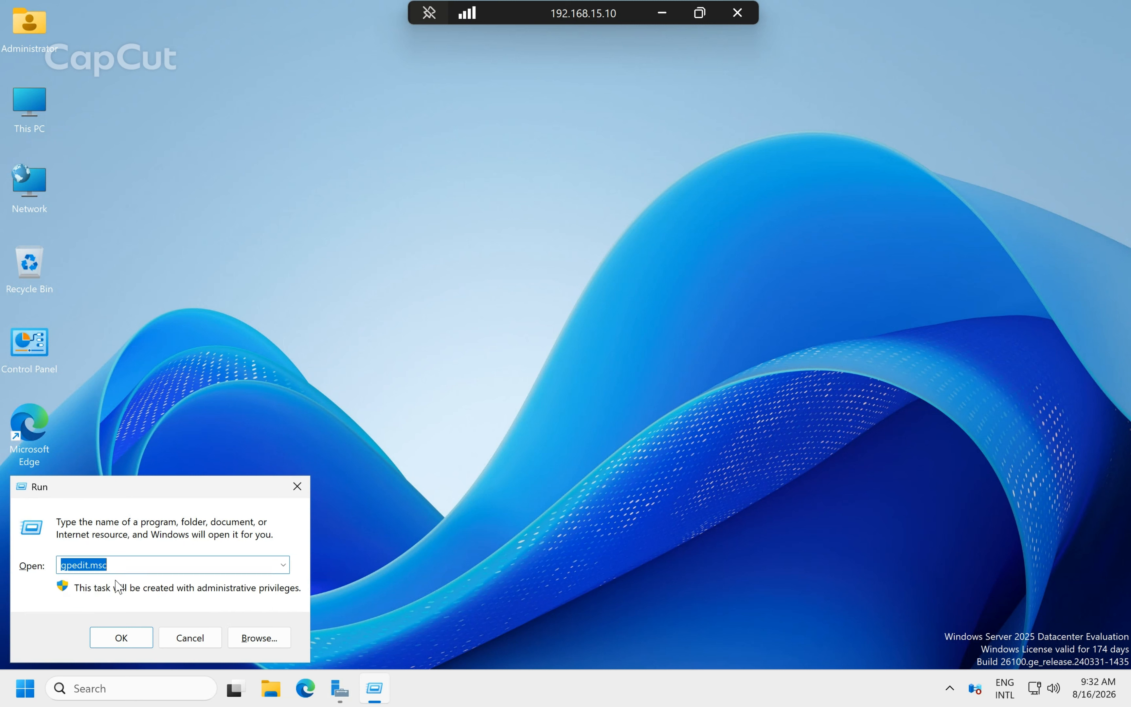
left_click(127, 636)
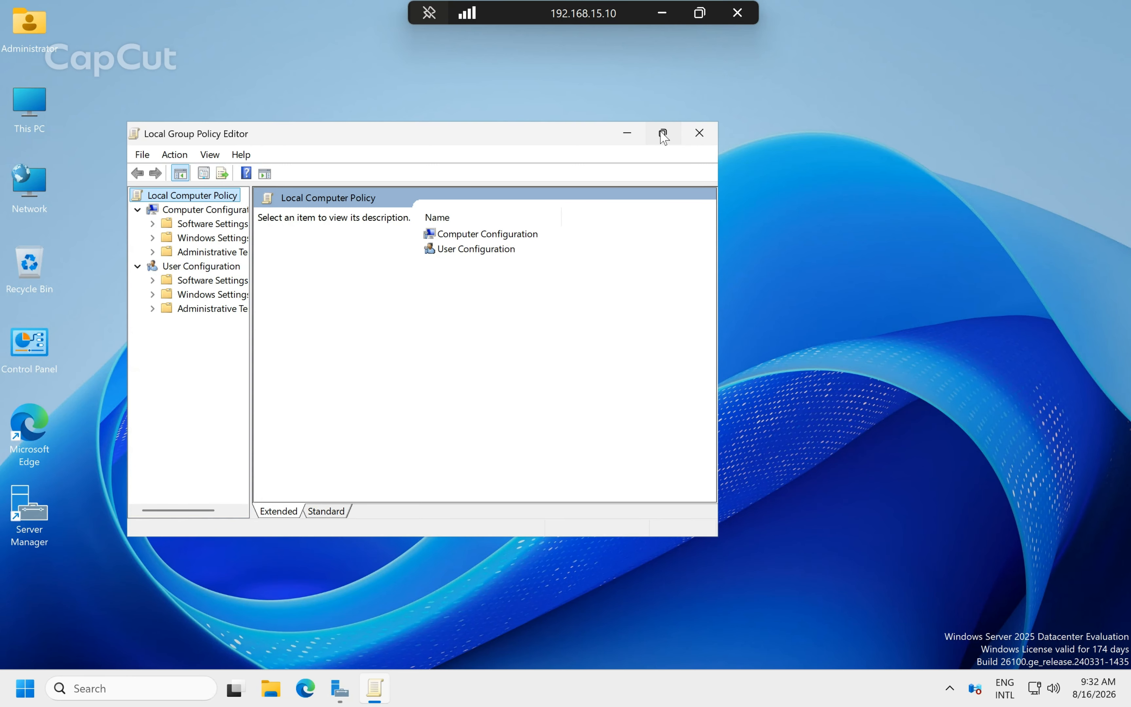
left_click(662, 134)
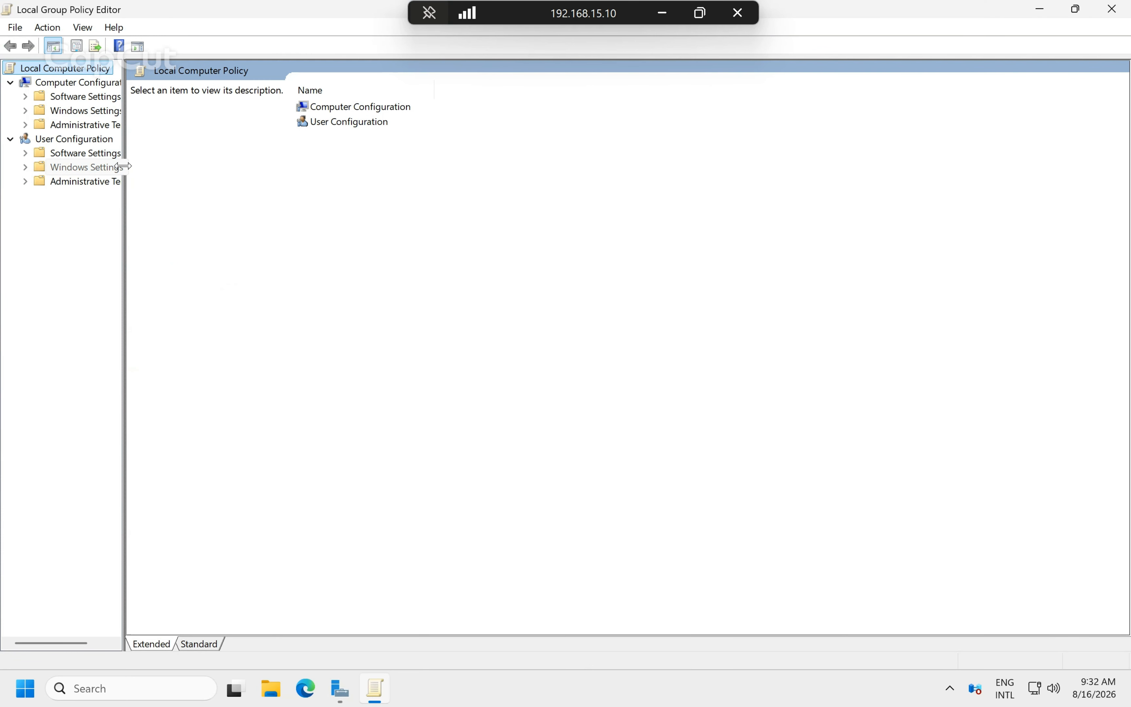
left_click_drag(124, 166, 233, 179)
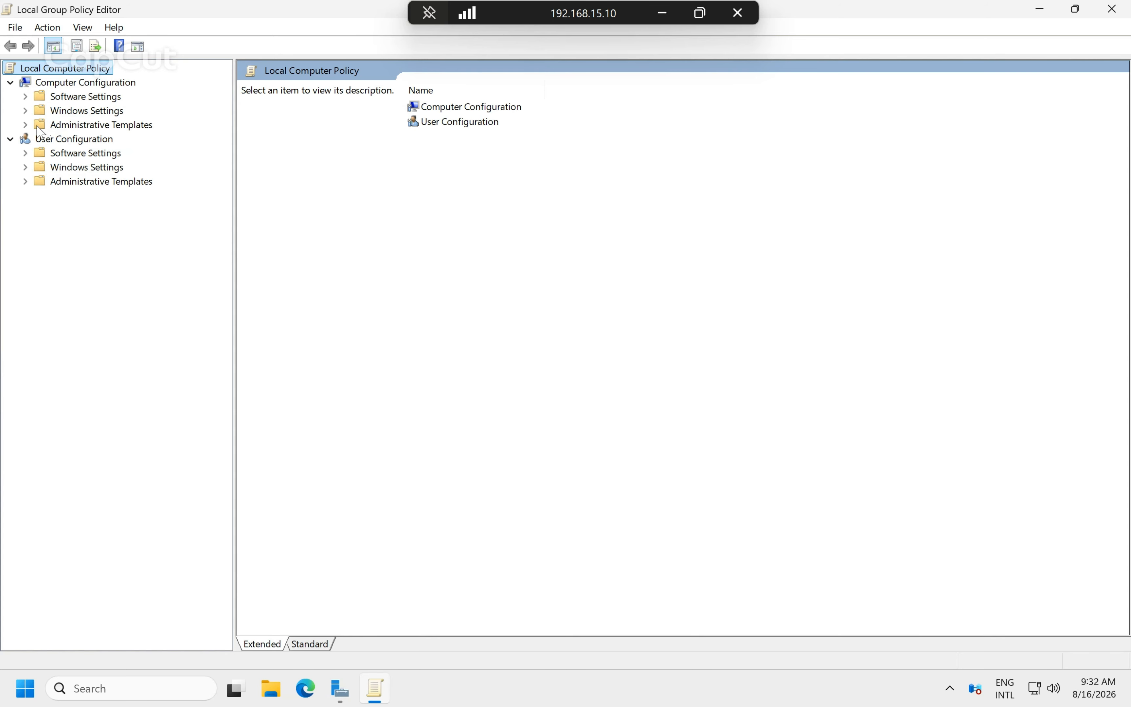
Browse Administrative Templates > System > Windows Time Service > Time Providers to list its three NTP settings.
left_click(25, 125)
left_click(77, 126)
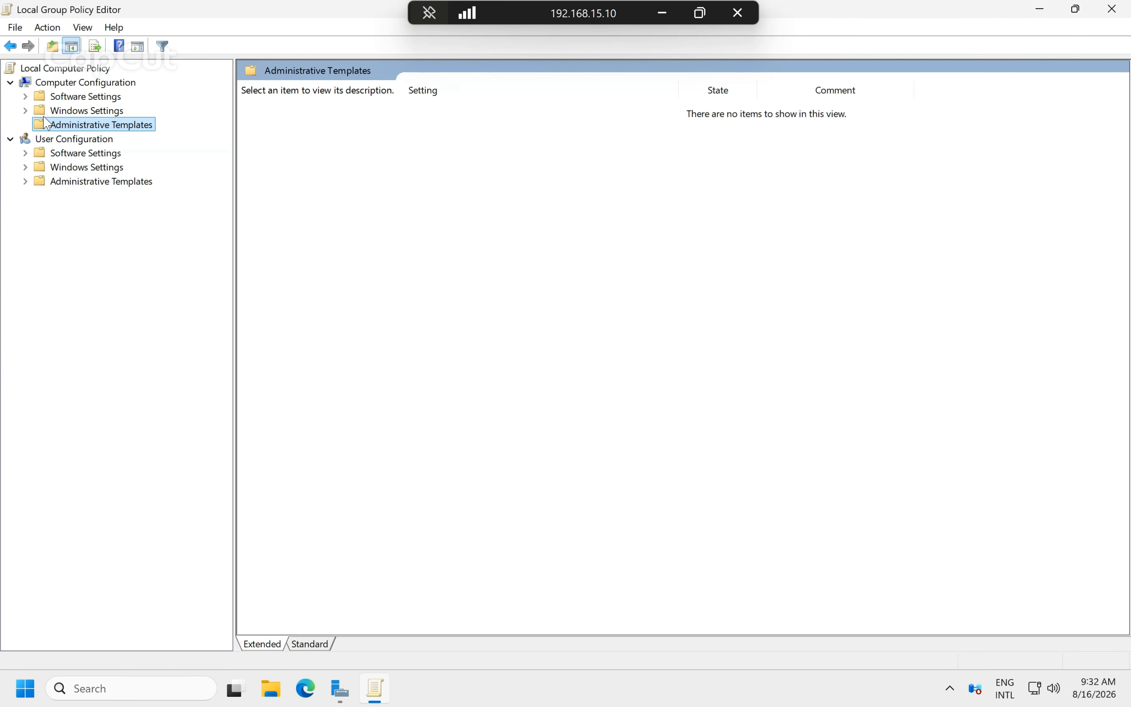
double_click(39, 126)
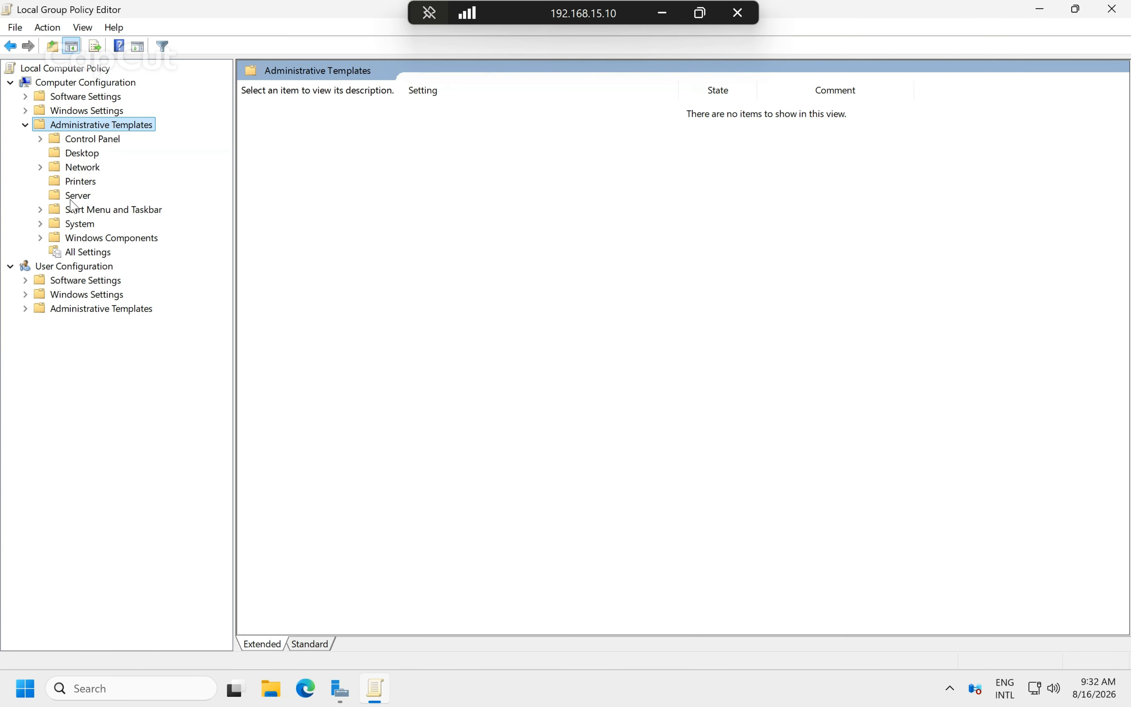
left_click(40, 224)
scroll(118, 369, "down", 1)
scroll(118, 370, "down", 6)
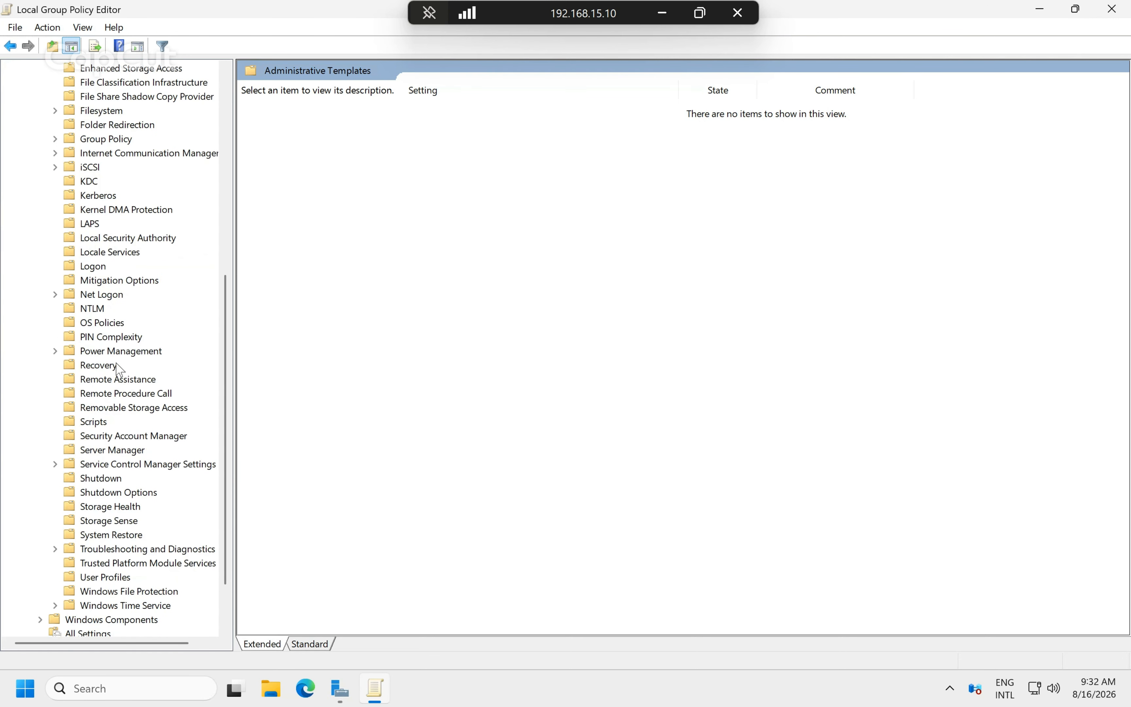
scroll(118, 369, "up", 1)
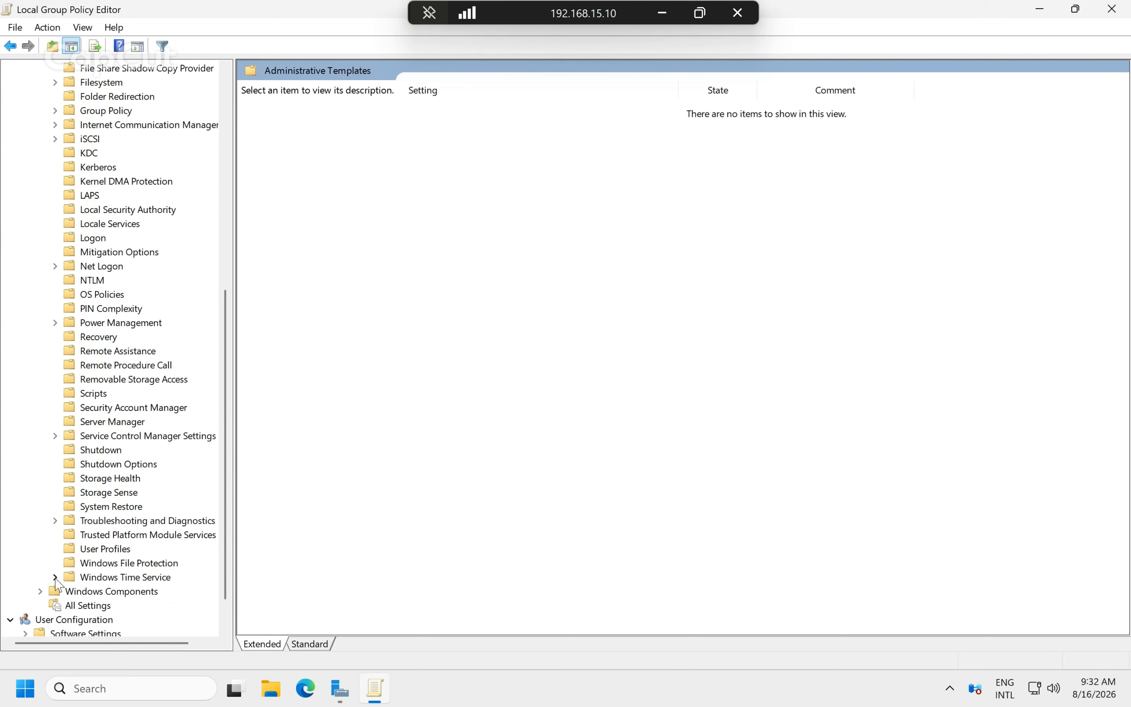
left_click(81, 579)
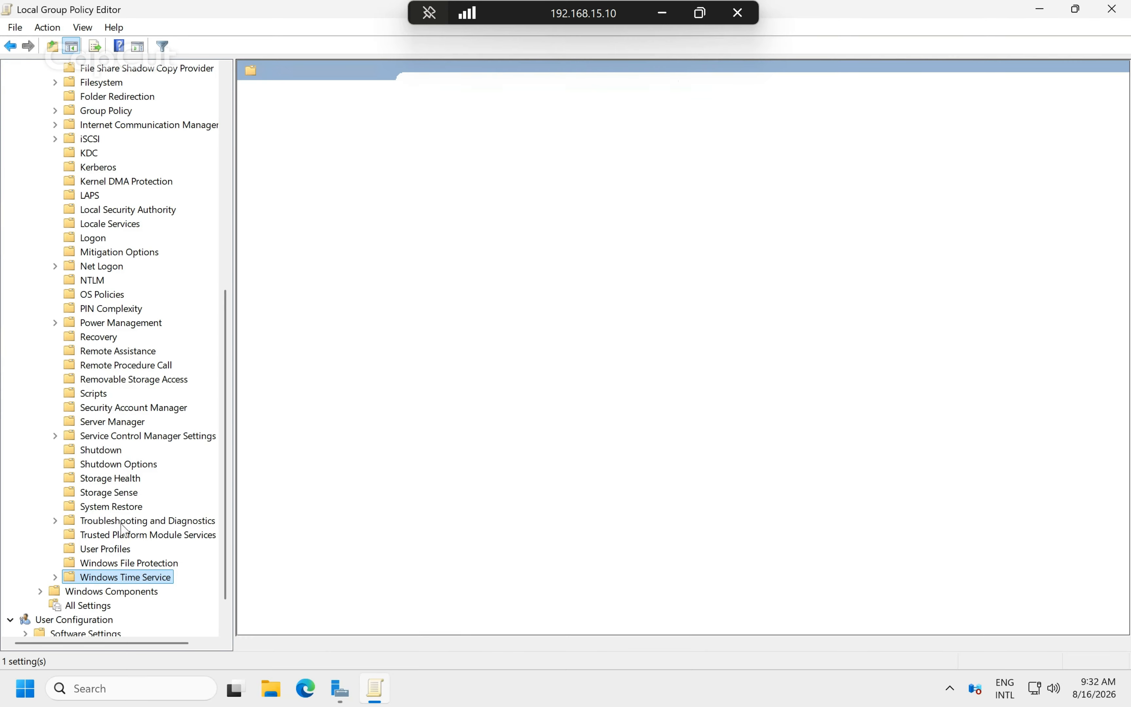
scroll(146, 500, "down", 1)
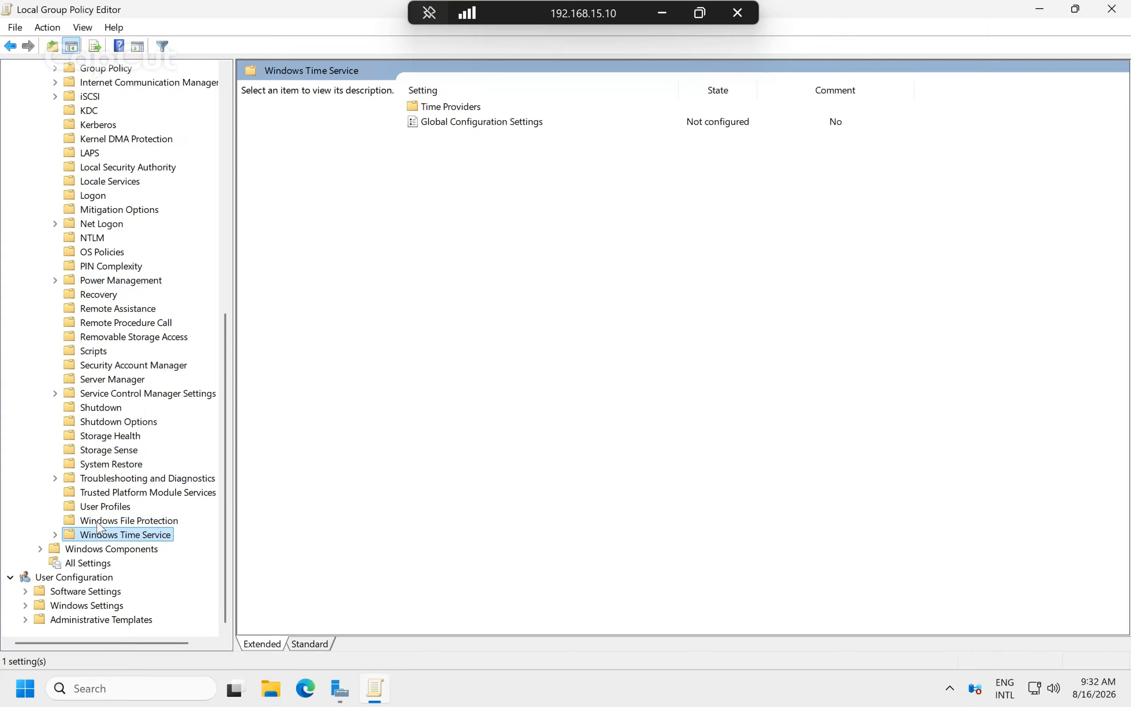
left_click(55, 534)
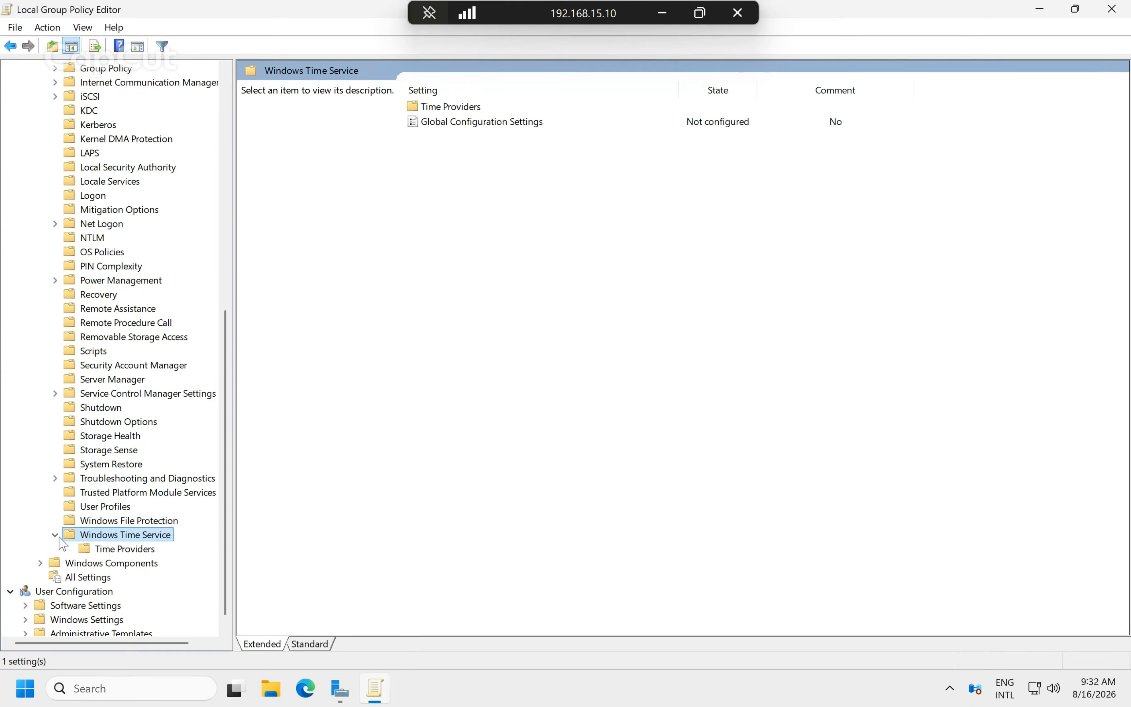
left_click(120, 549)
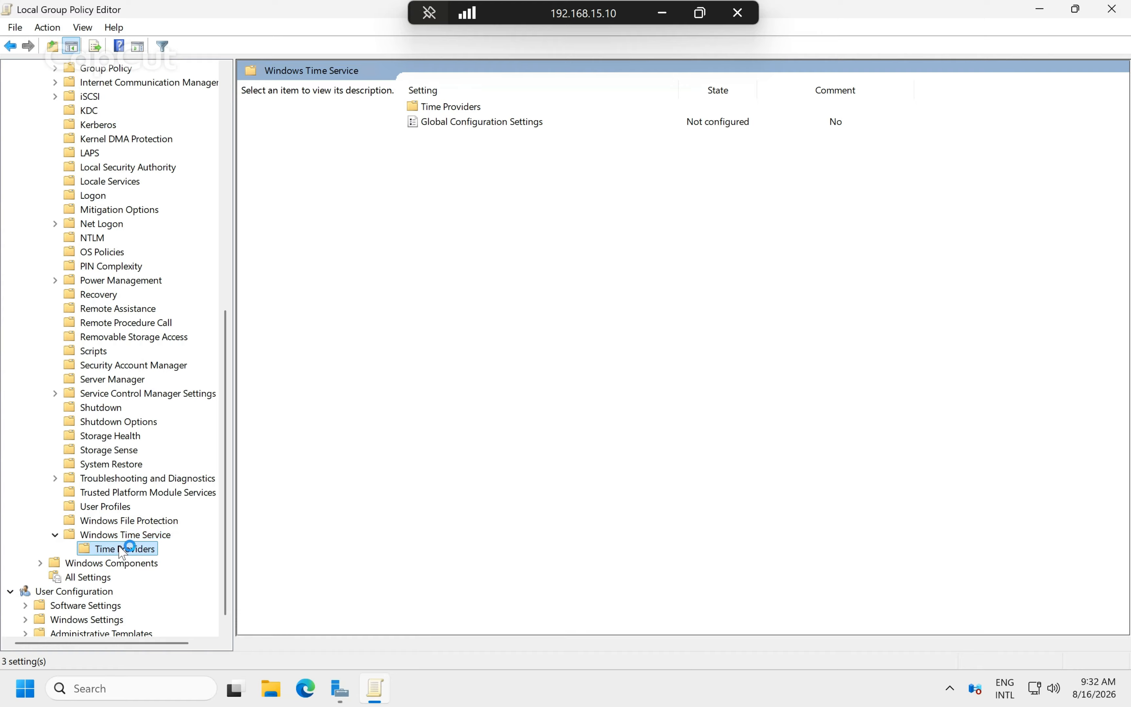
left_click(595, 228)
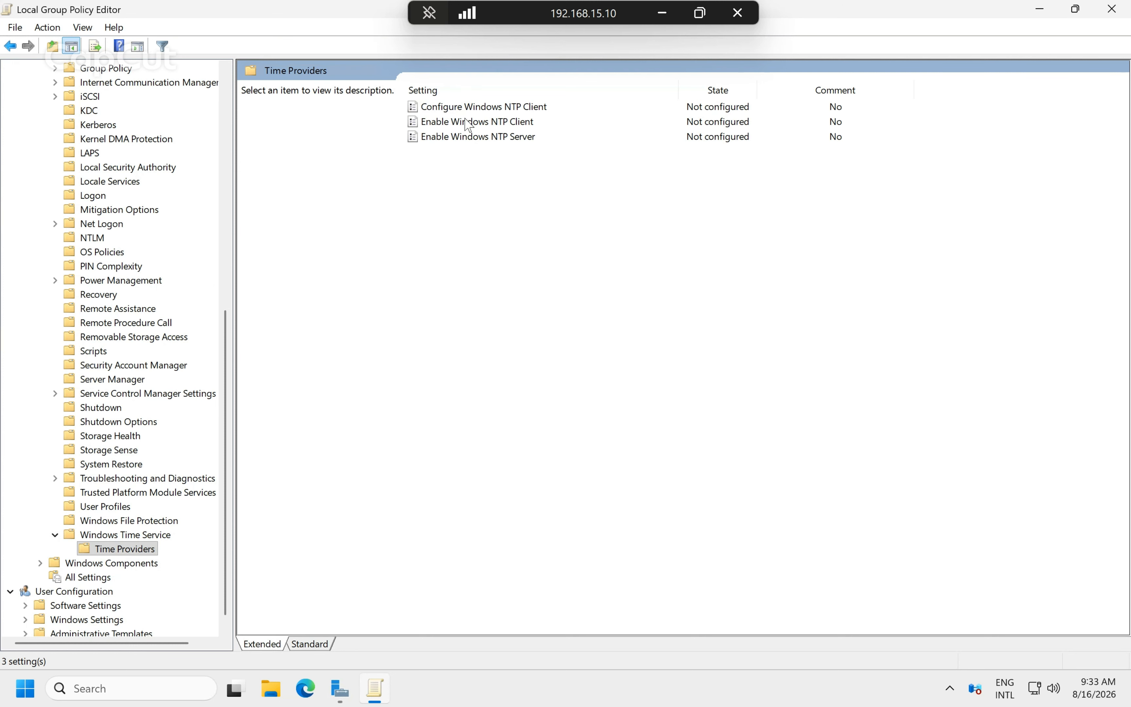
Set the Enable Windows NTP Client policy to Enabled and apply it.
left_click(473, 112)
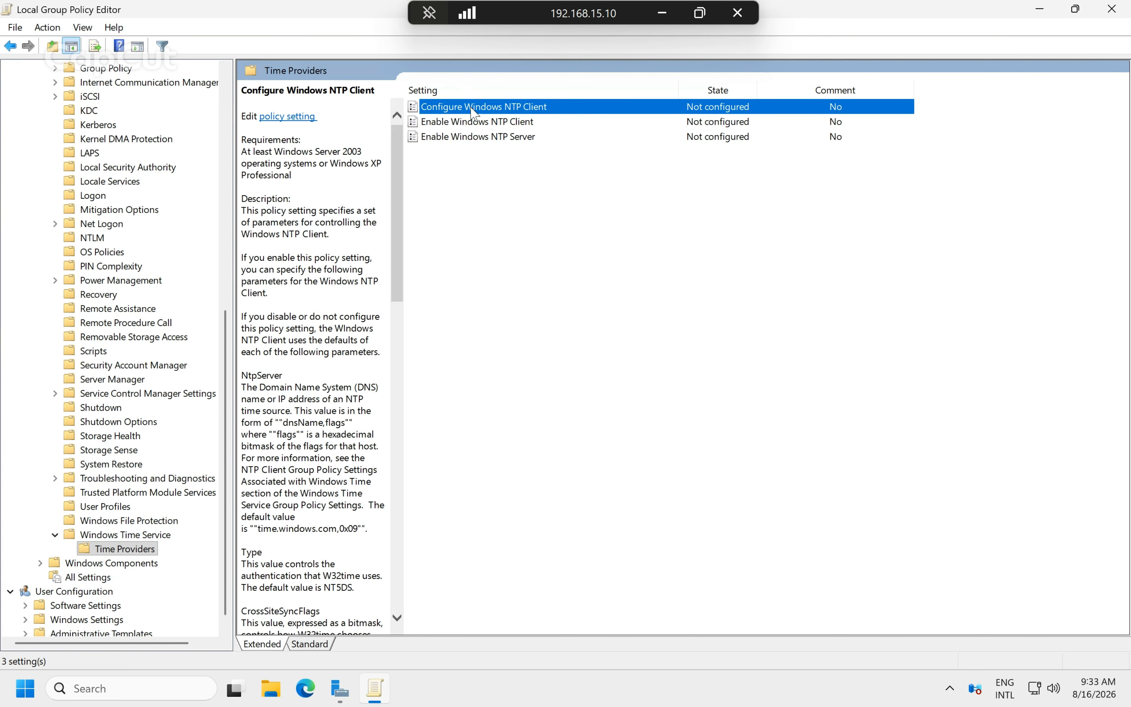
double_click(473, 112)
left_click(473, 111)
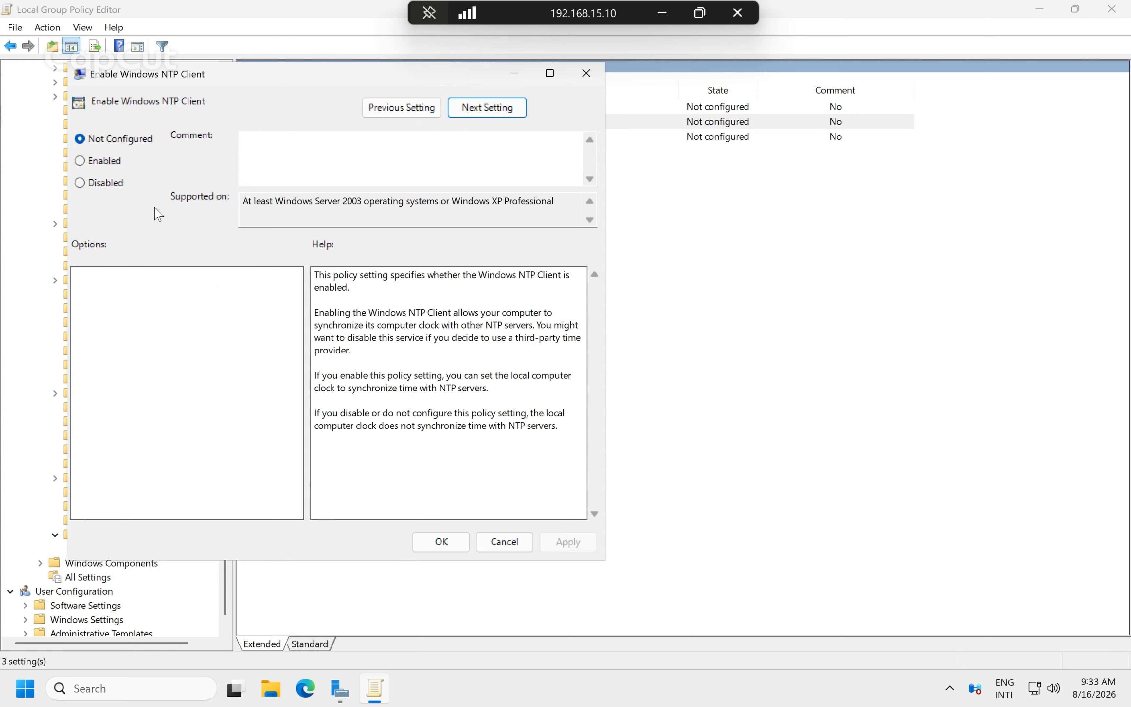
left_click(111, 163)
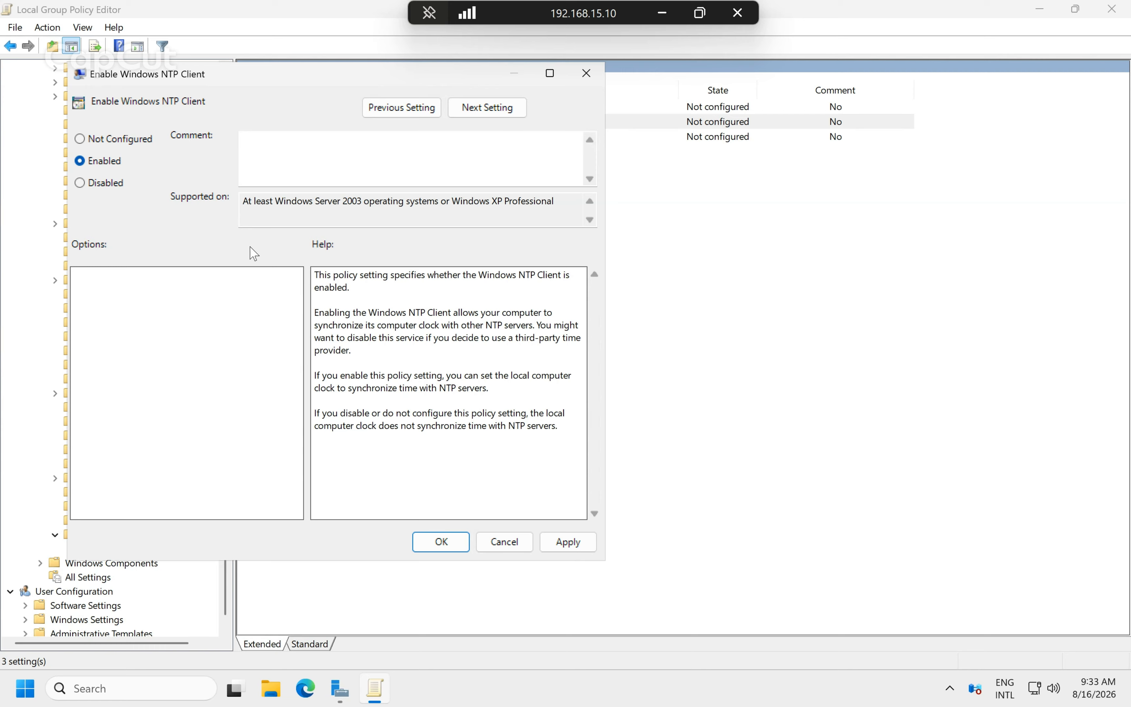
left_click_drag(365, 85, 571, 124)
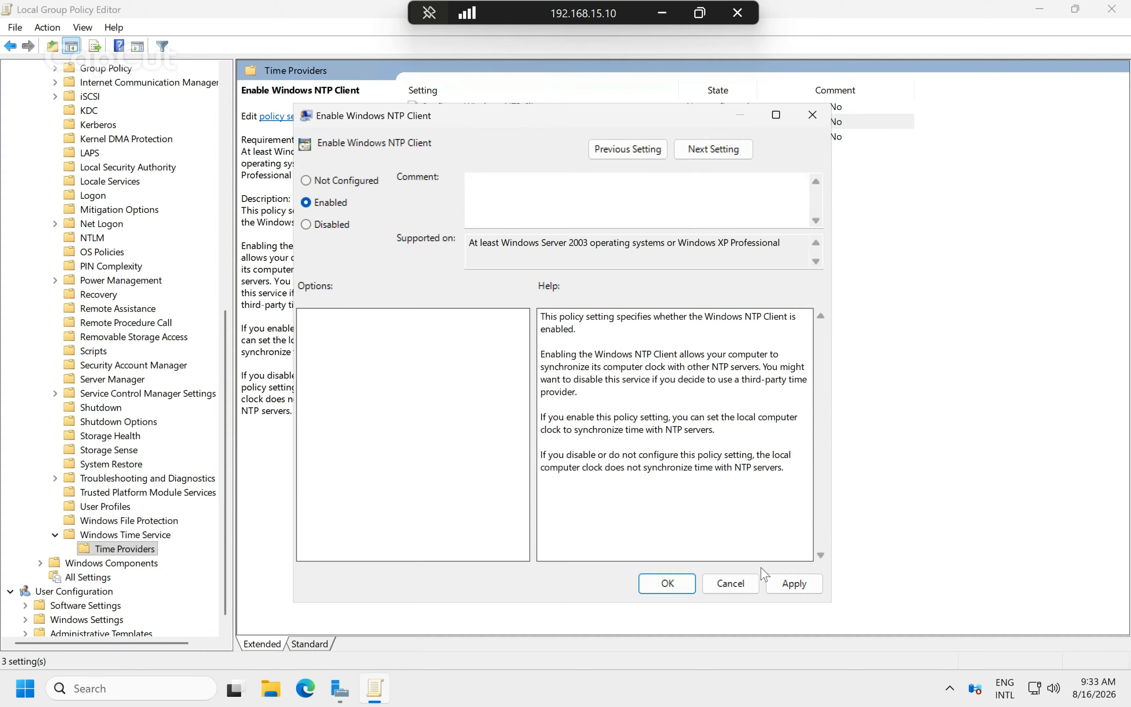
left_click(794, 583)
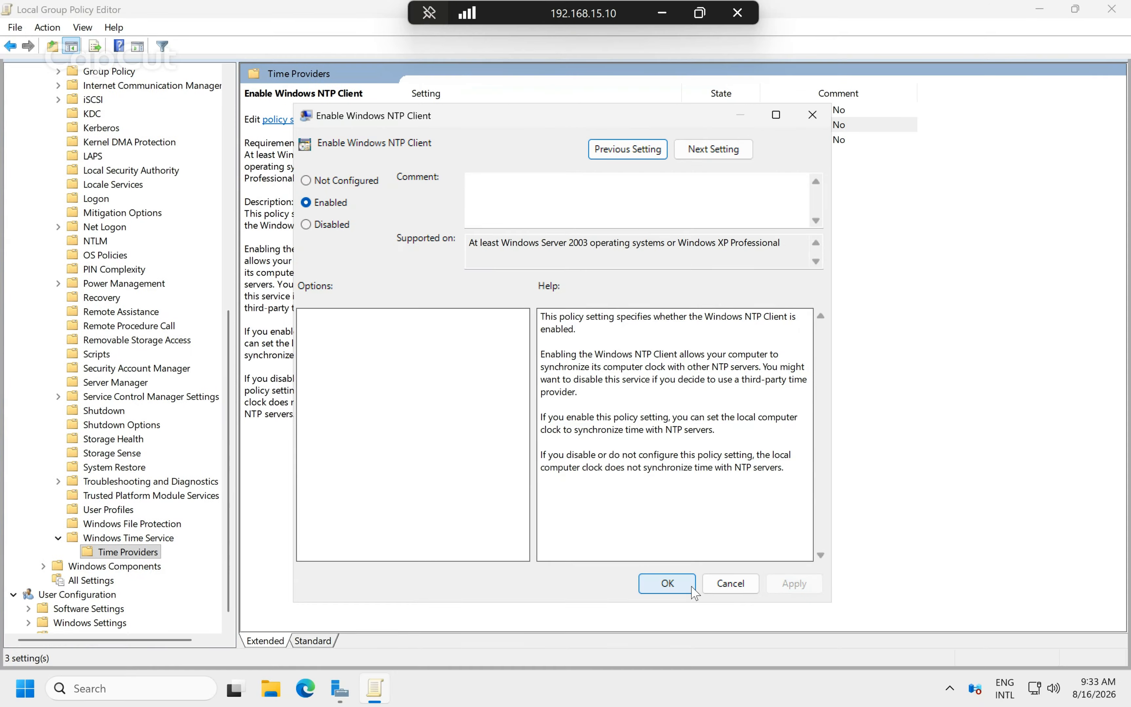
left_click(692, 590)
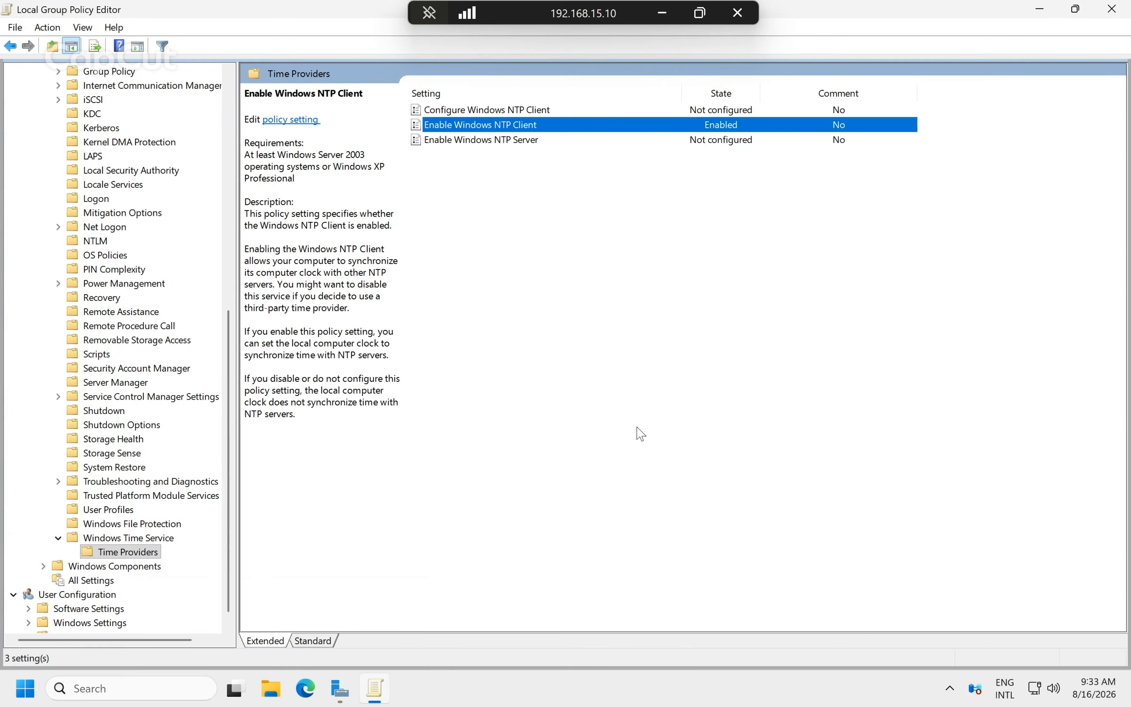
Enable Configure Windows NTP Client and replace NtpServer with 0.kh.pool.ntp.org,0x9 copied from the slide.
double_click(473, 114)
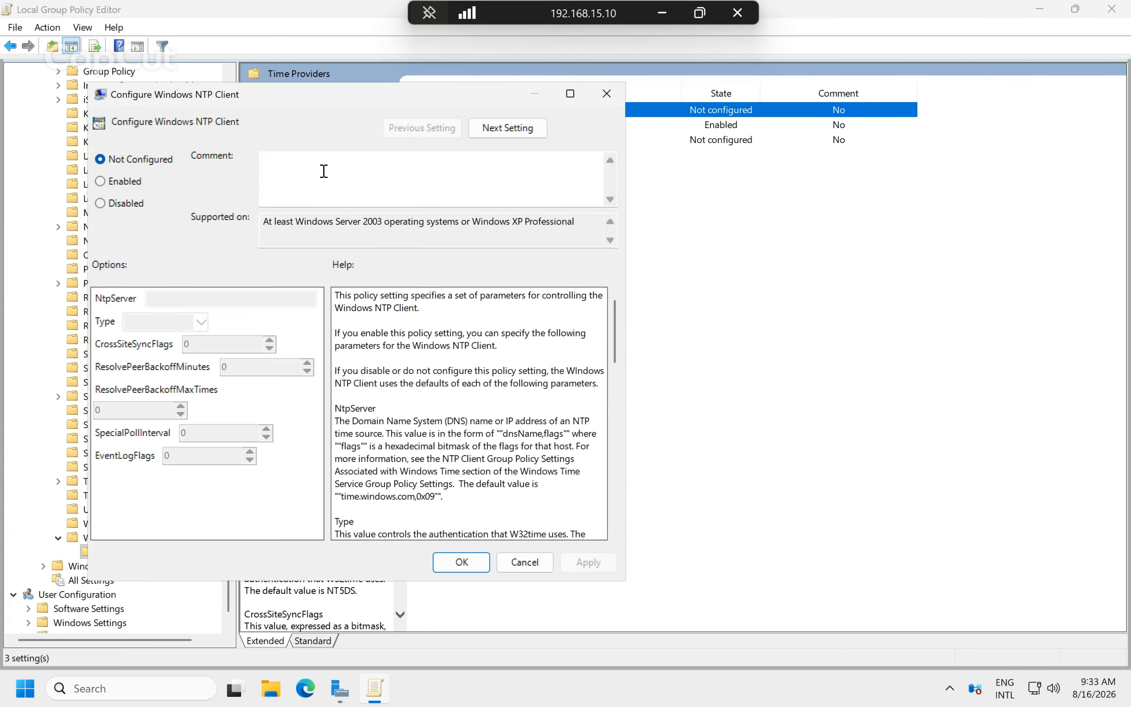
left_click(124, 186)
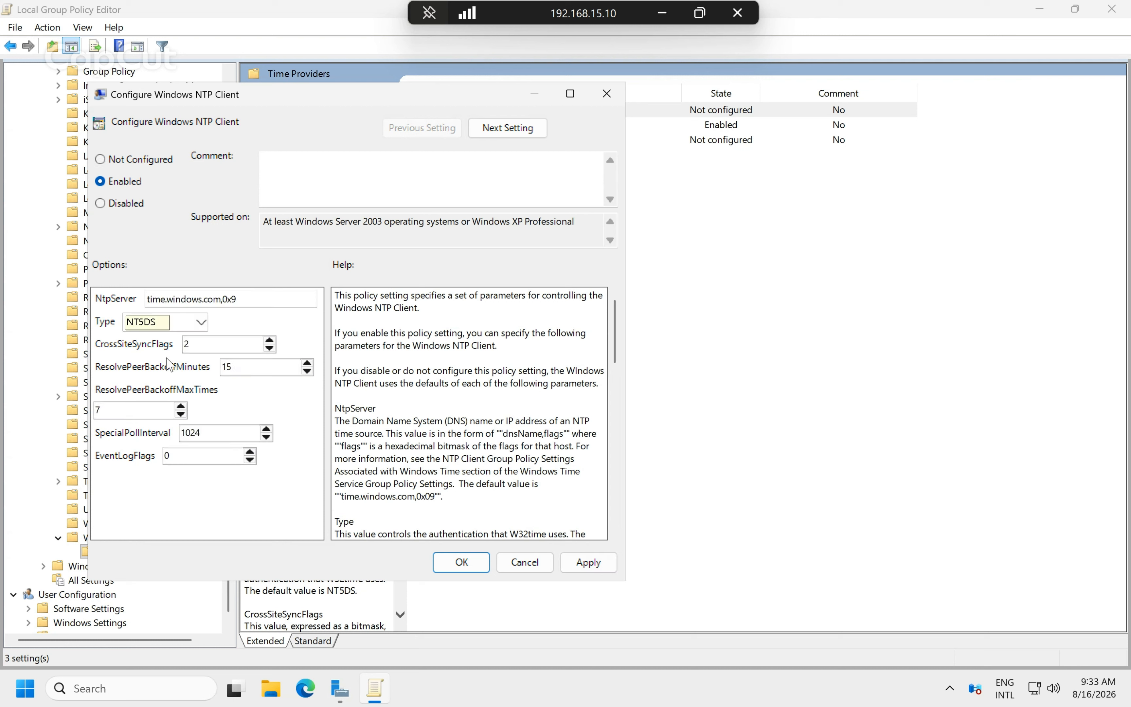
left_click_drag(270, 301, 7, 299)
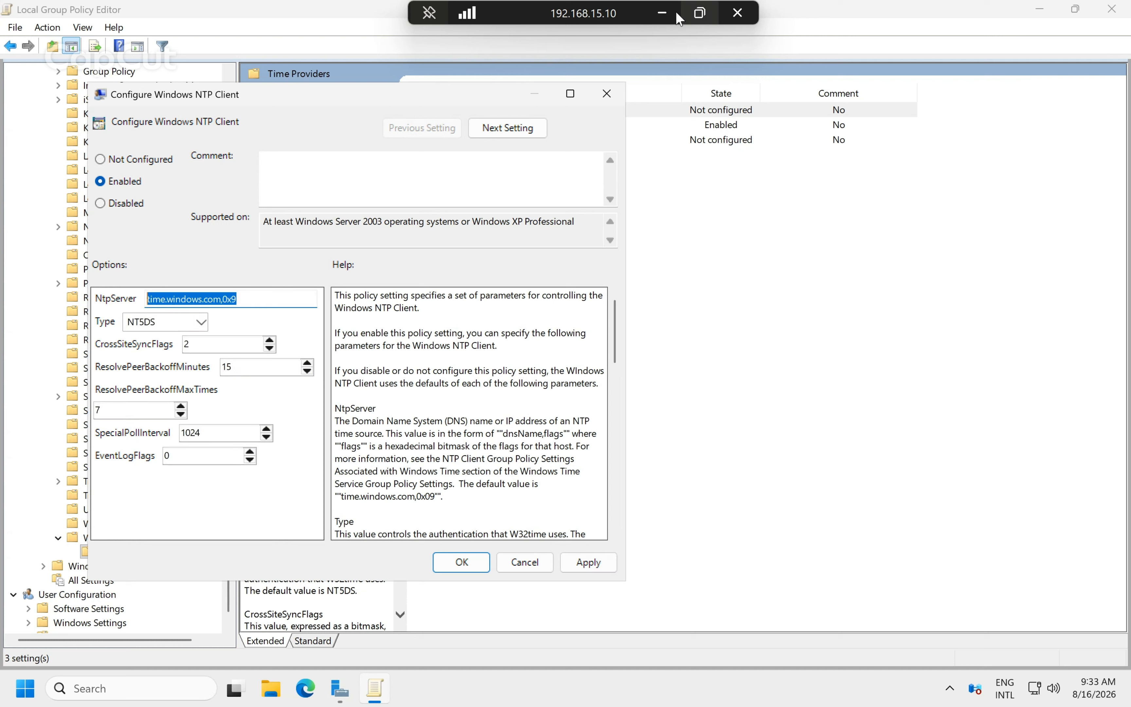
left_click(662, 13)
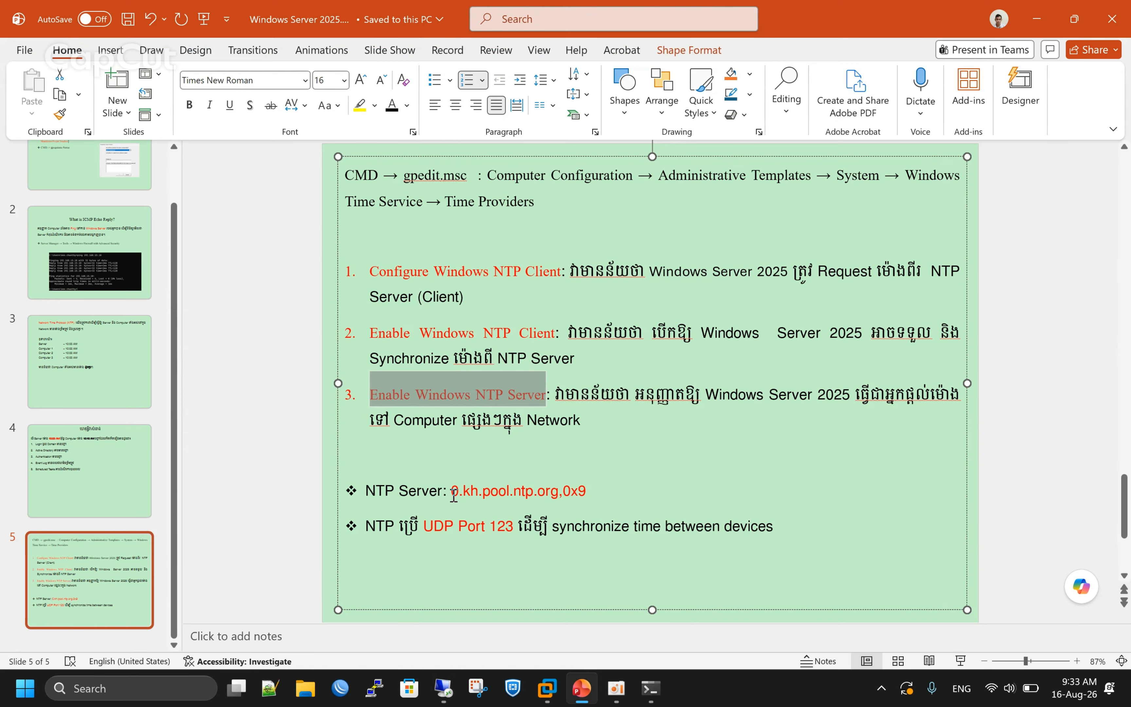
left_click_drag(452, 491, 581, 501)
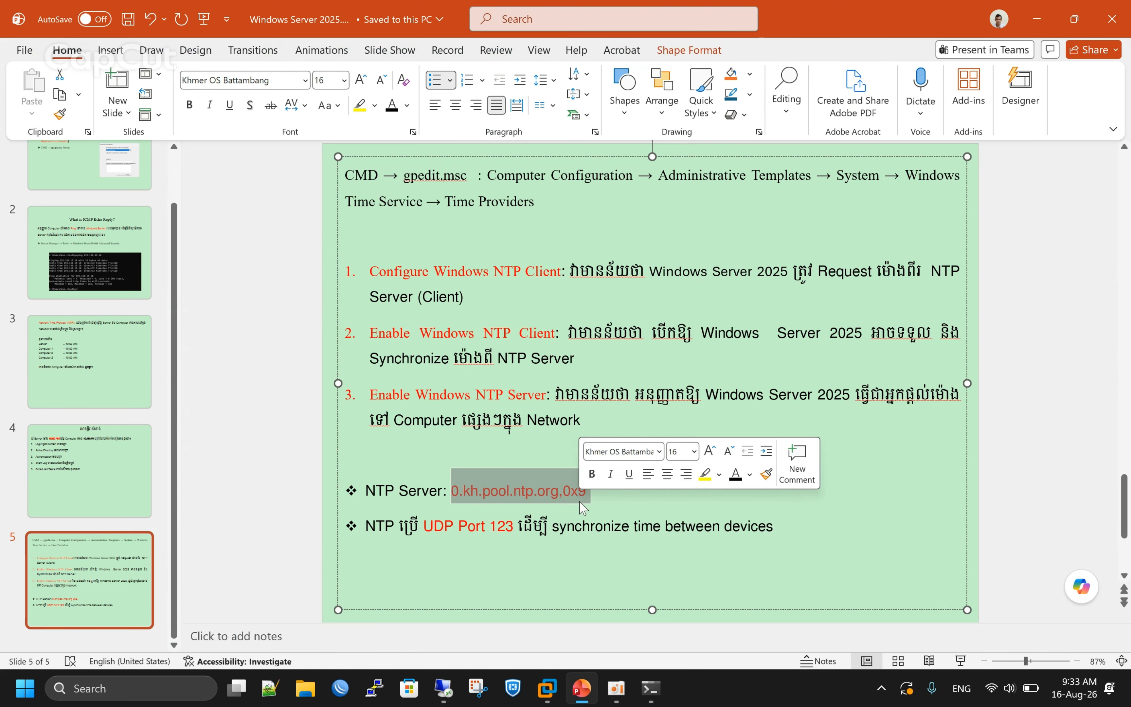
key("ctrl+c")
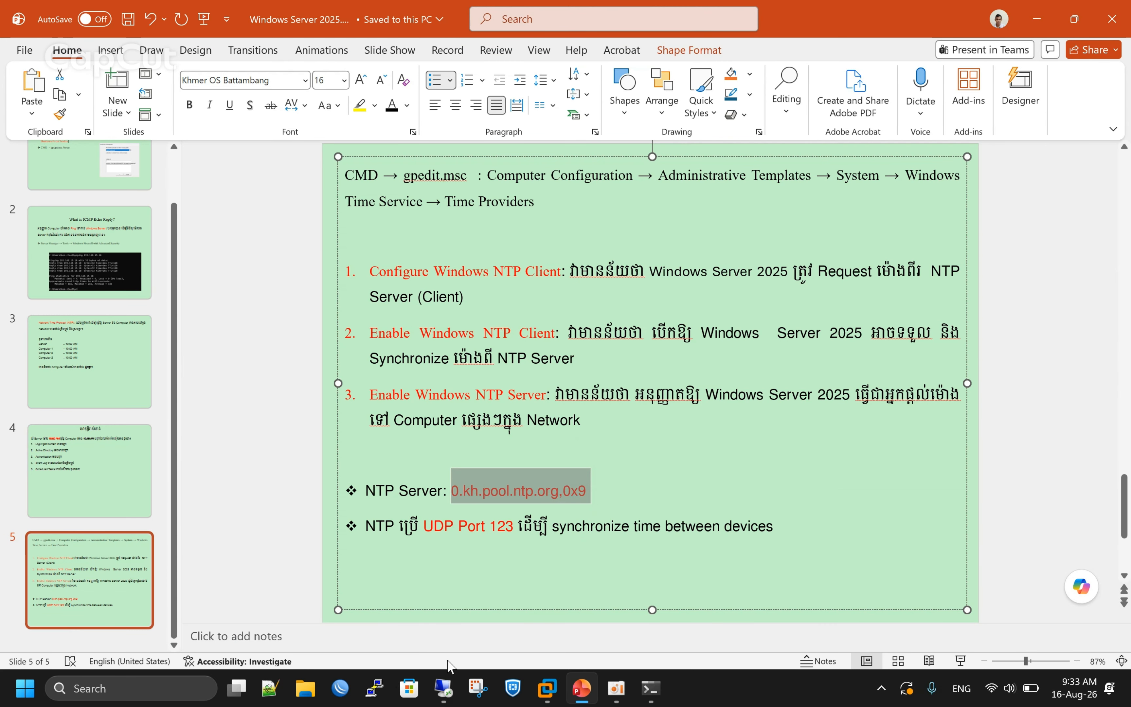
left_click(445, 687)
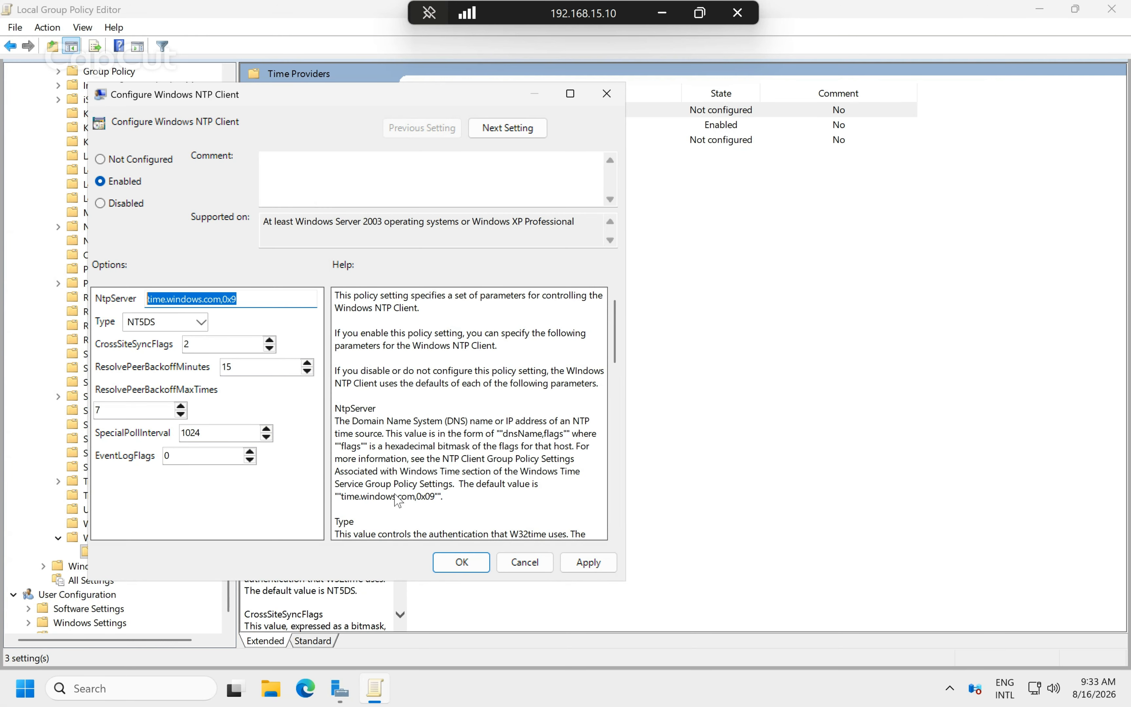
key("BackSpace")
key("ctrl+v")
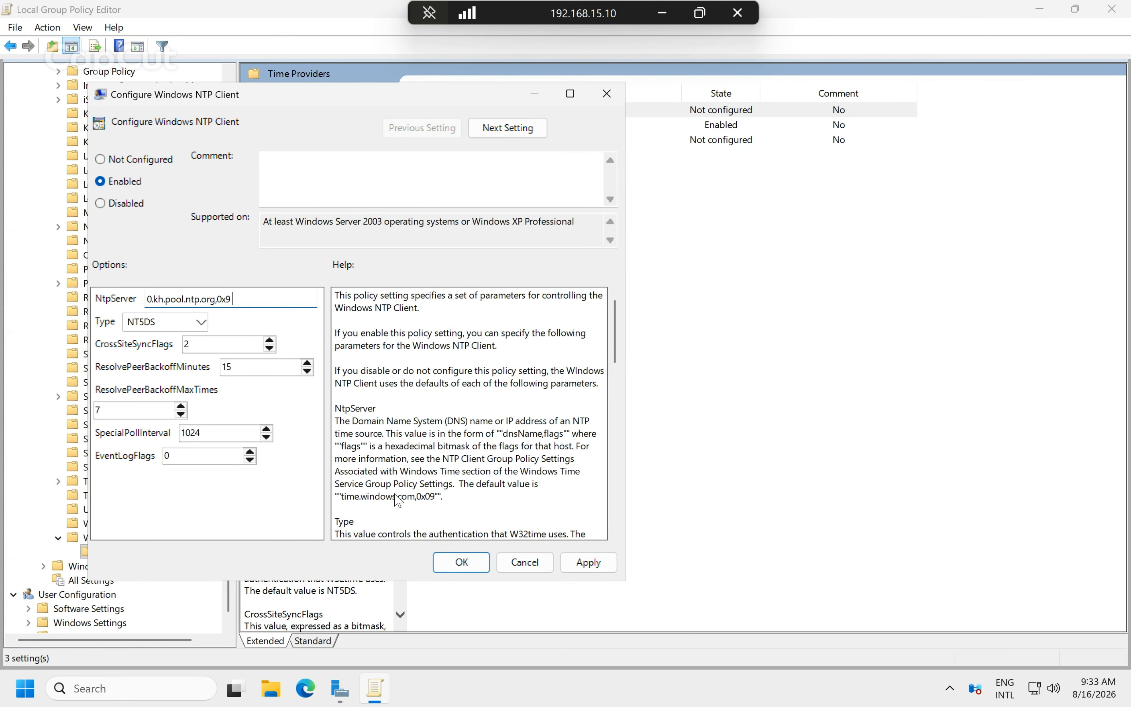
left_click(395, 494)
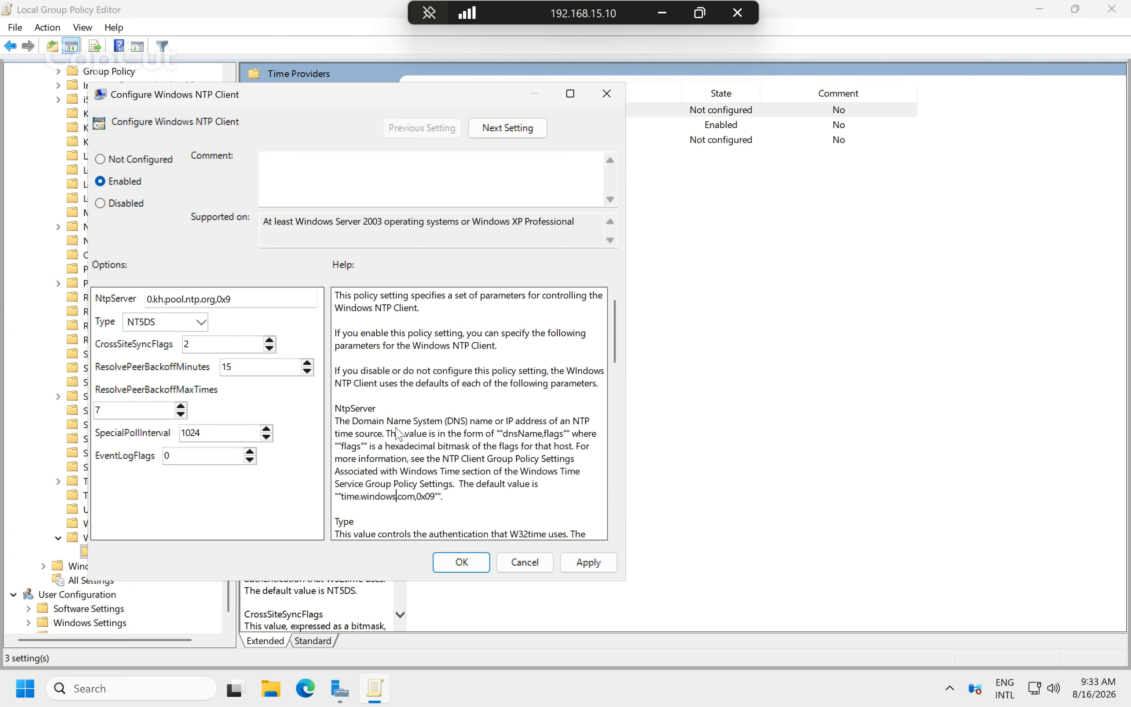
Choose NTP as the client Type and apply the settings.
left_click(150, 299)
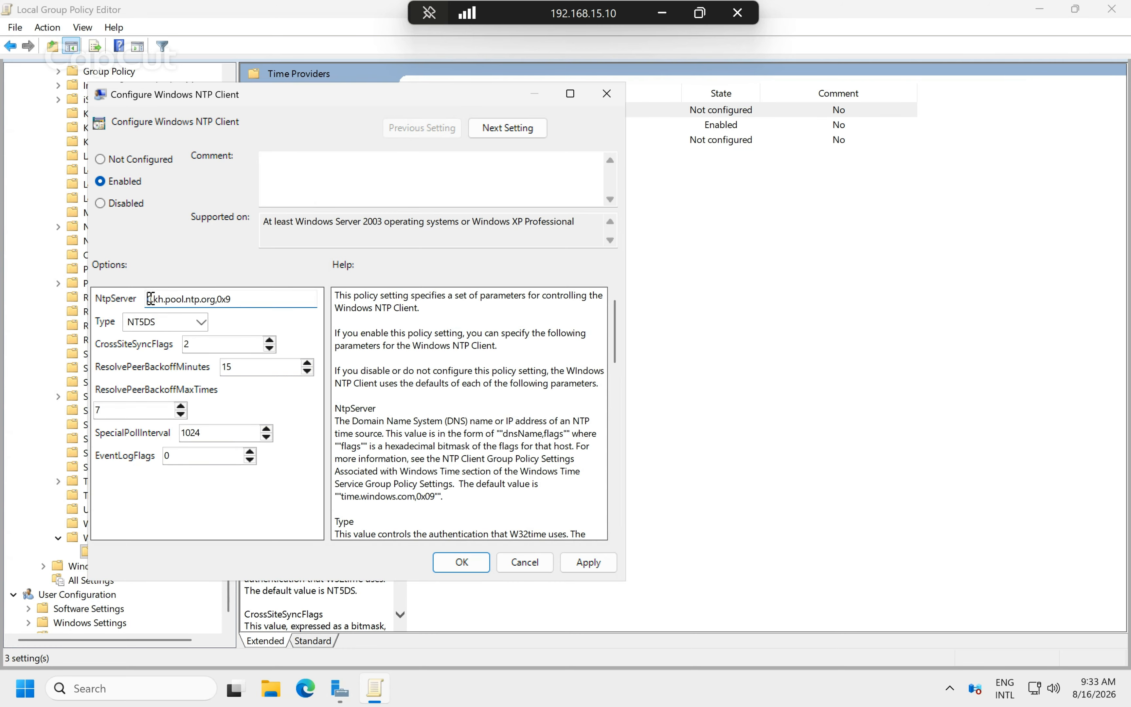
left_click(201, 322)
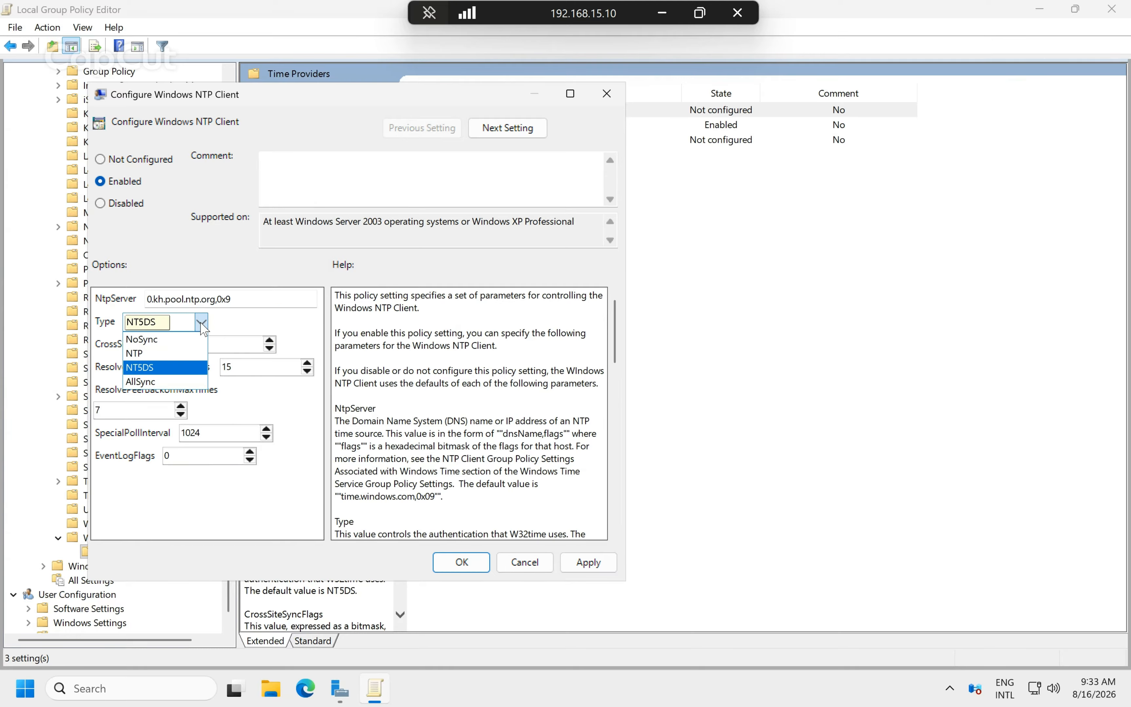
left_click(165, 356)
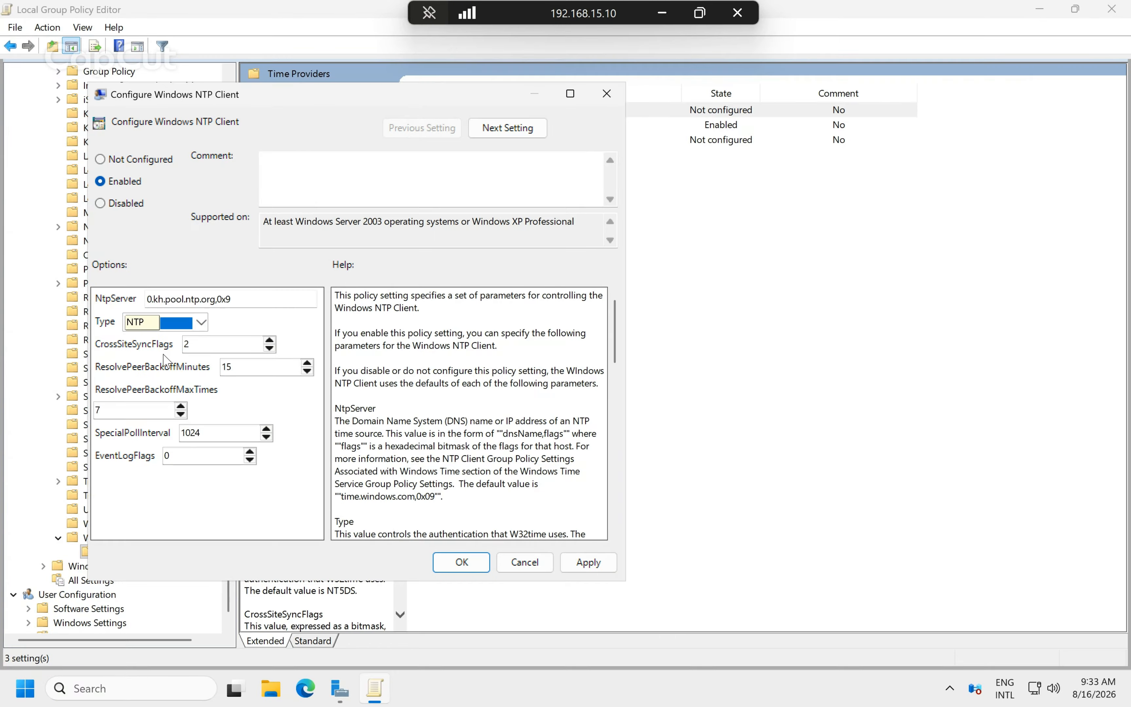
left_click(599, 567)
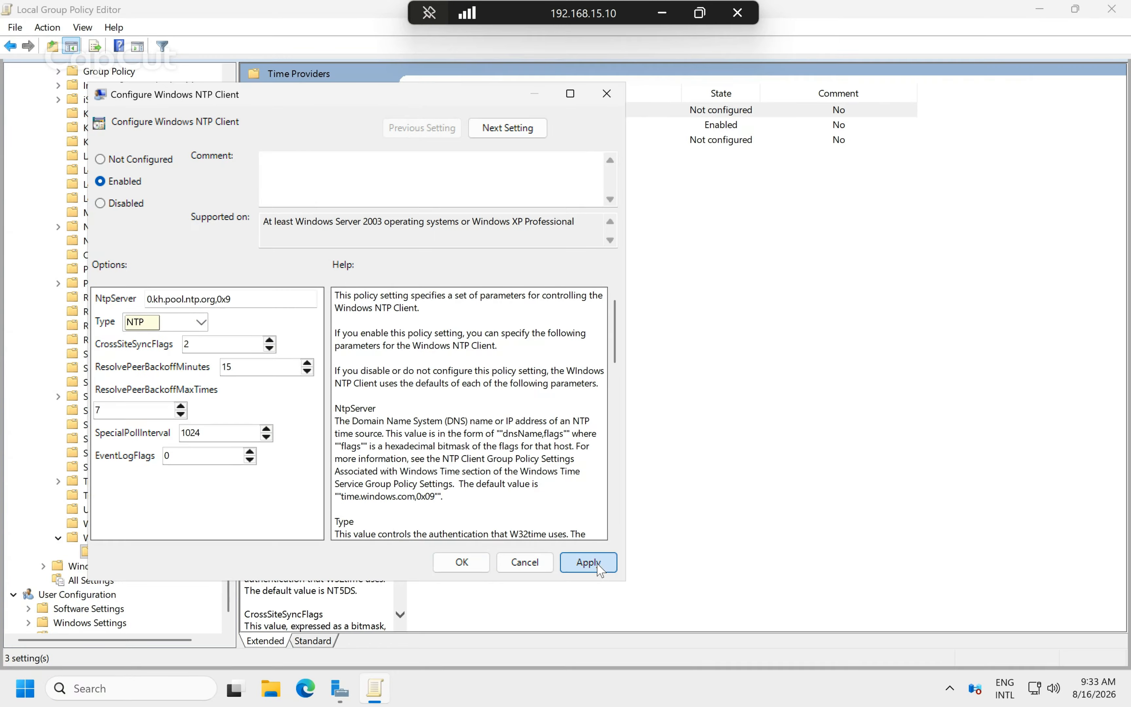
left_click(465, 563)
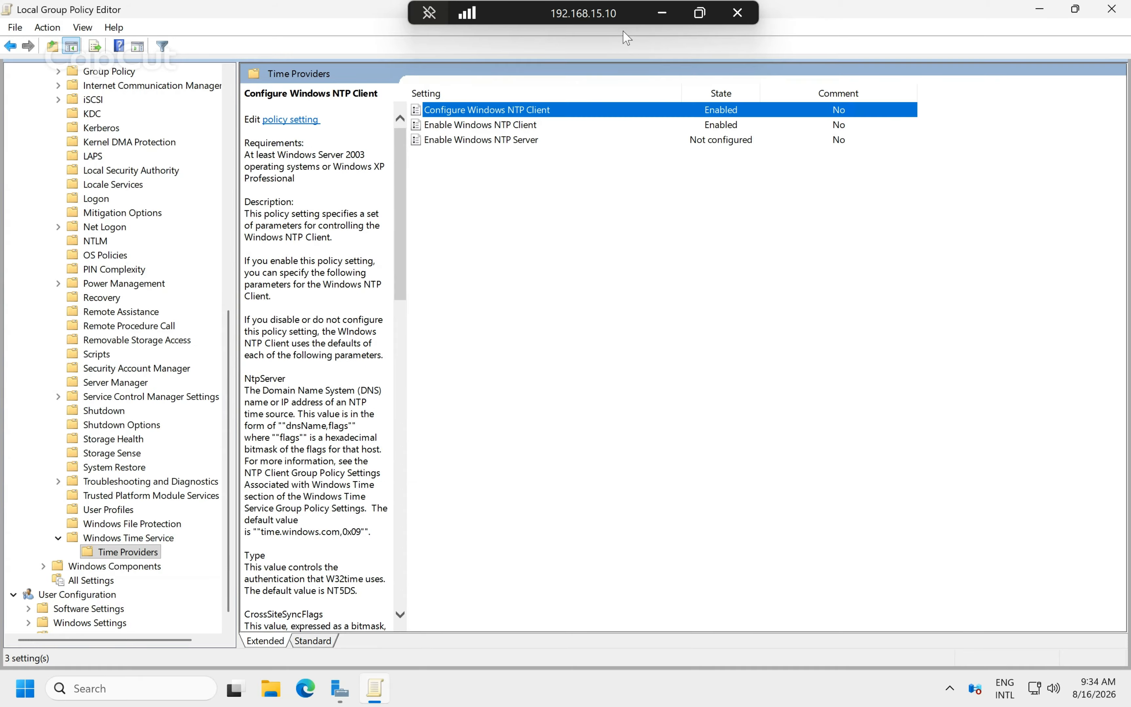
After checking the reference slide, set Enable Windows NTP Server to Enabled and apply it.
left_click(660, 15)
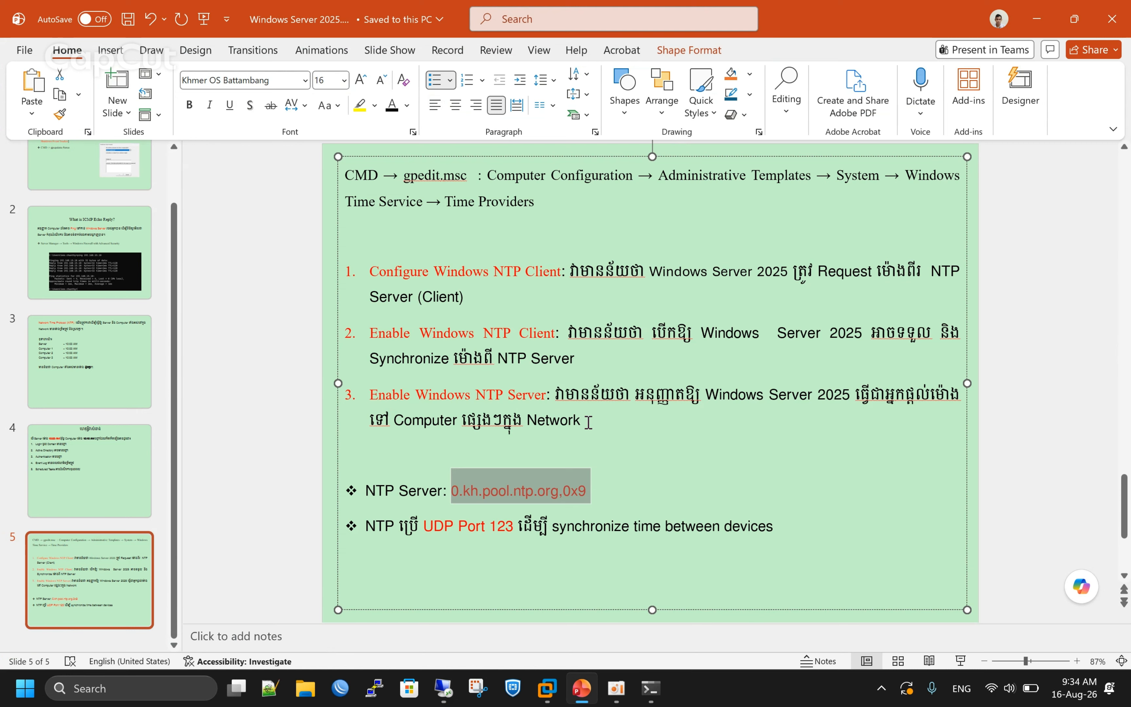
left_click(446, 690)
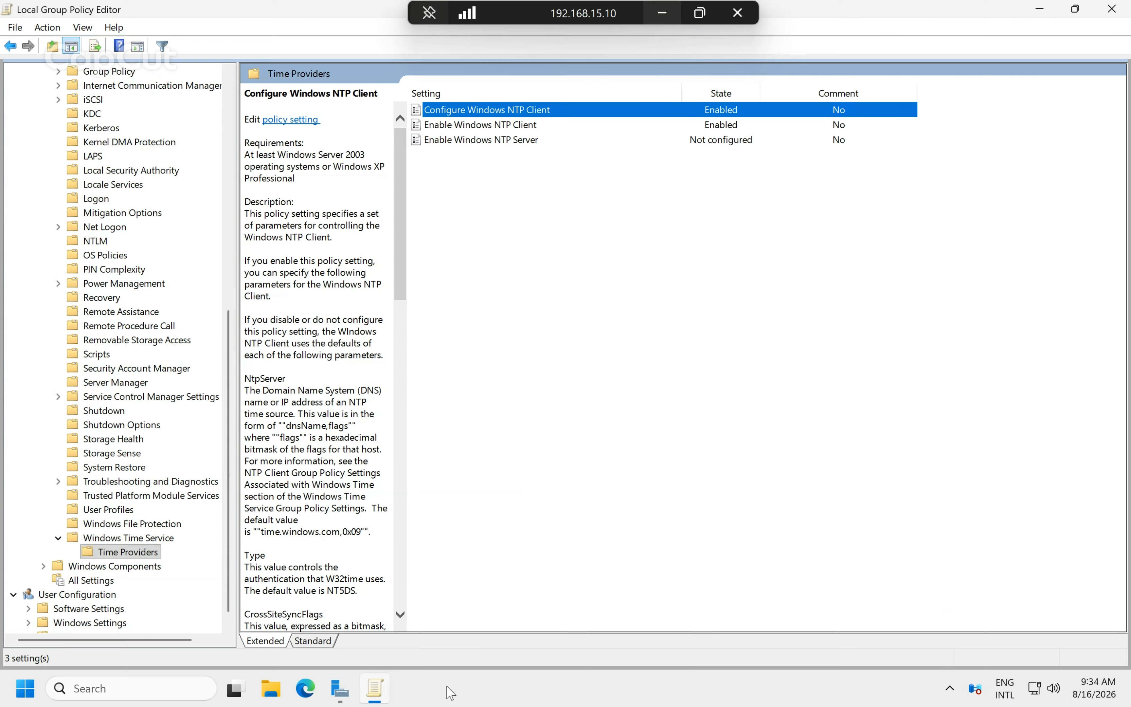
double_click(531, 141)
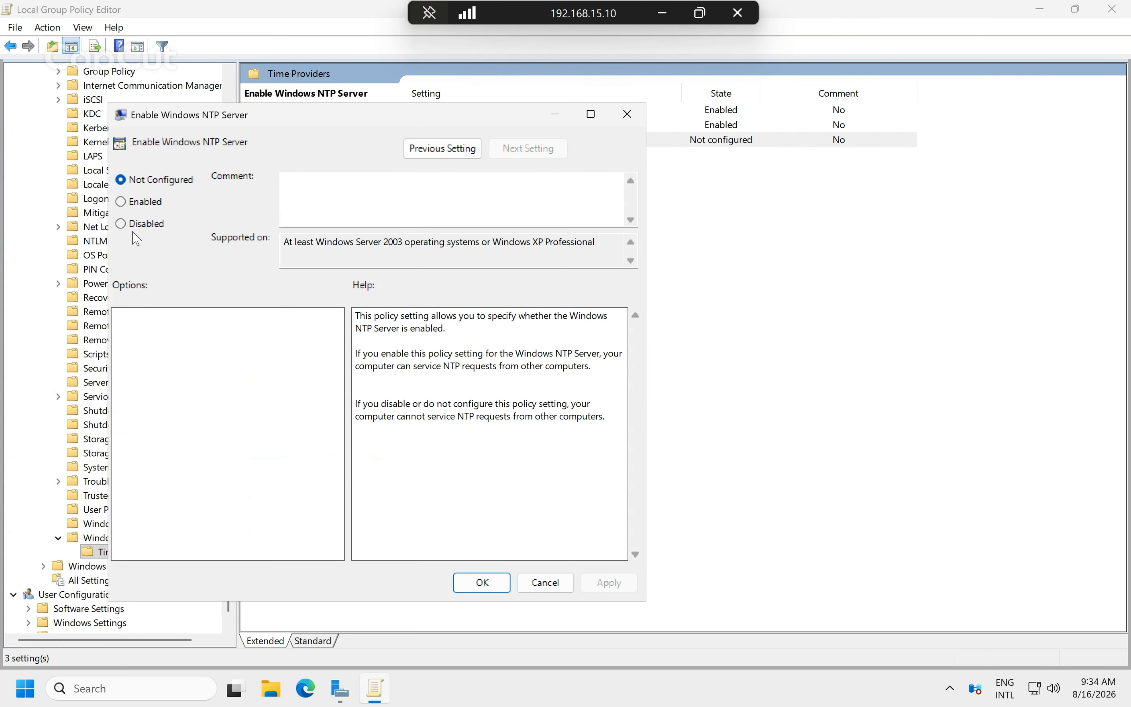
left_click(141, 202)
left_click(610, 585)
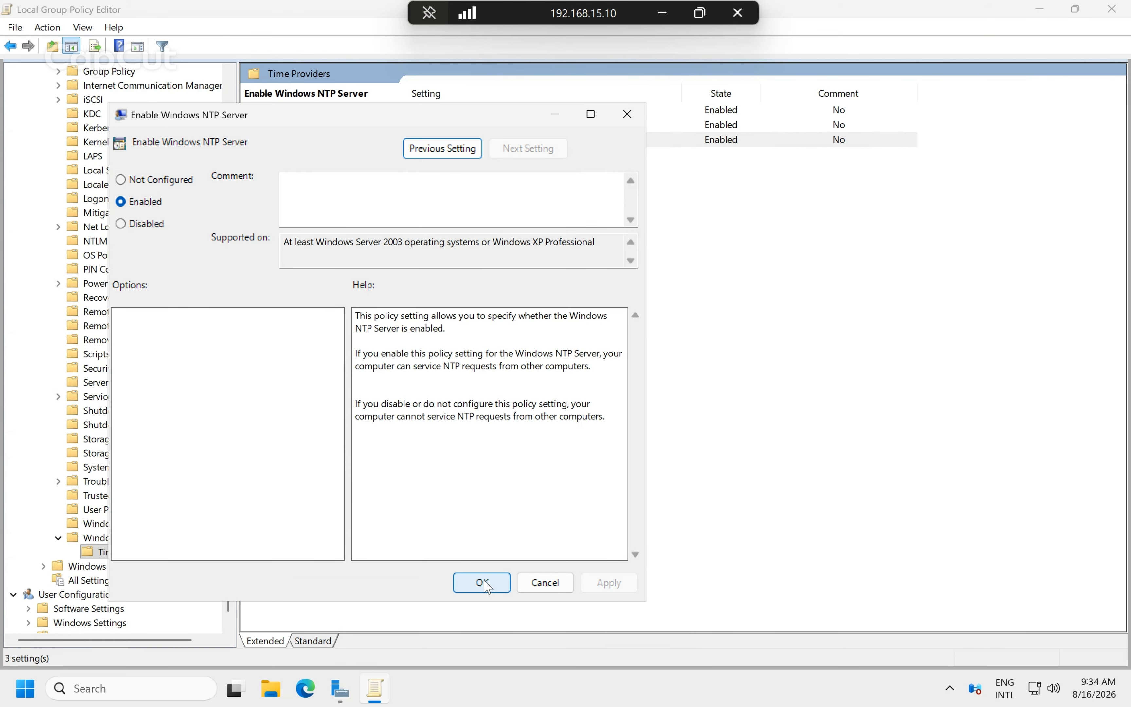
left_click(482, 584)
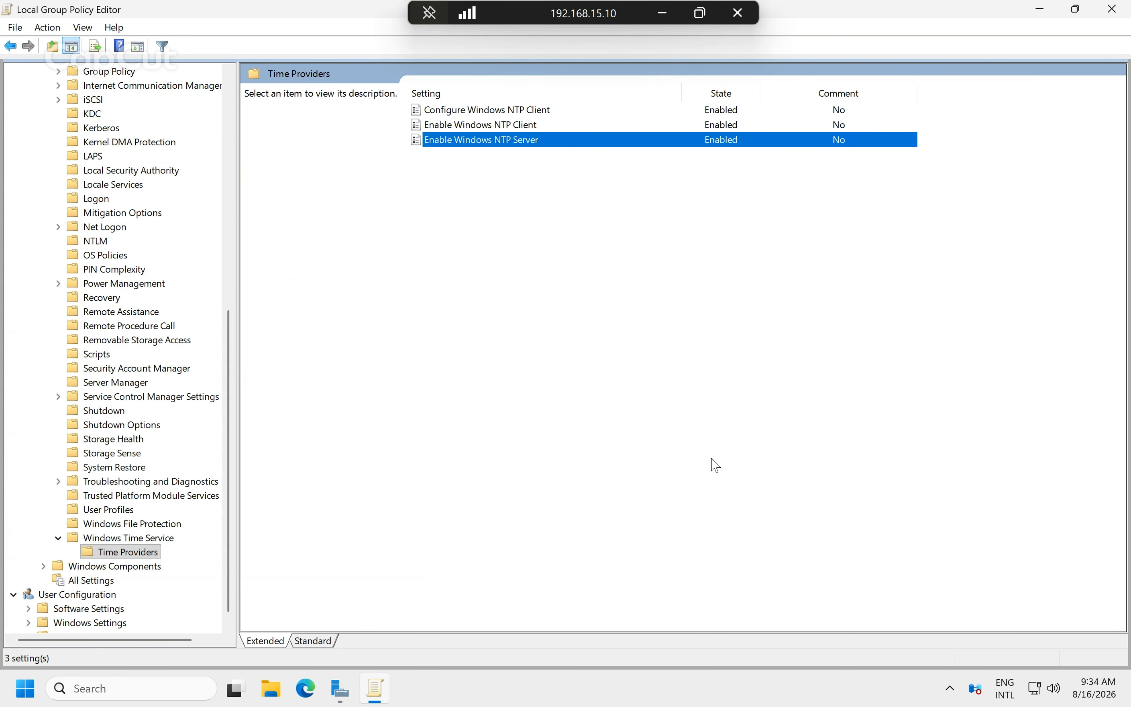
Run gpupdate /force from the Run history to refresh group policy.
key("super+r")
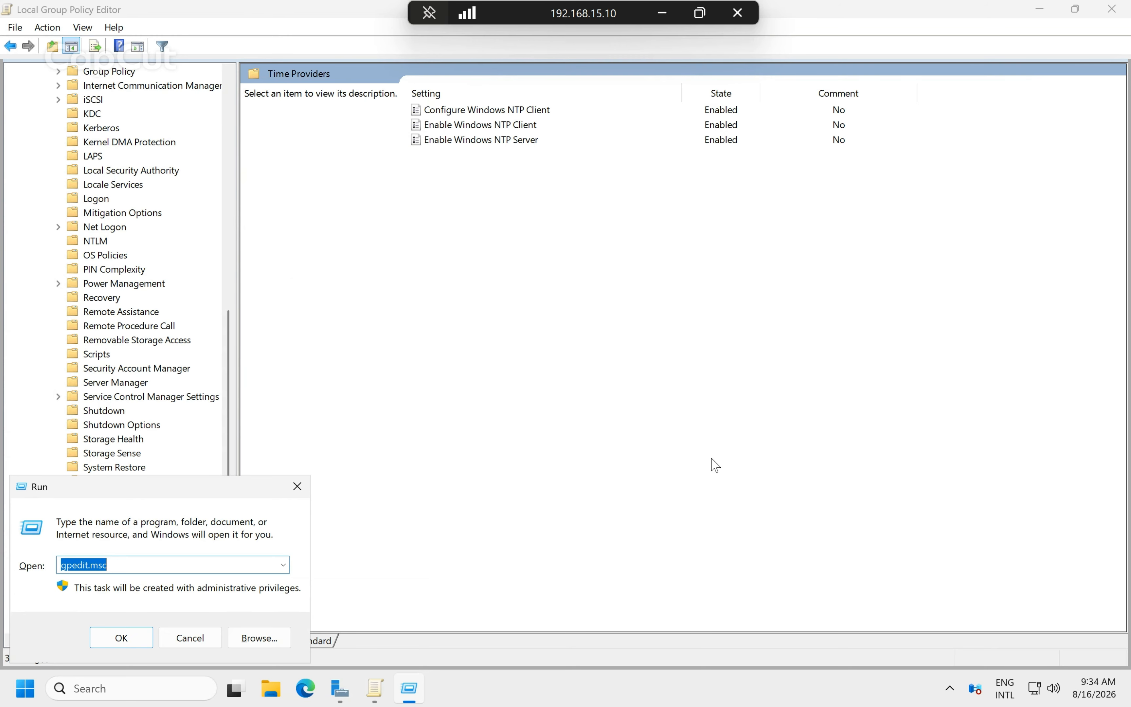
type("gl")
type("p")
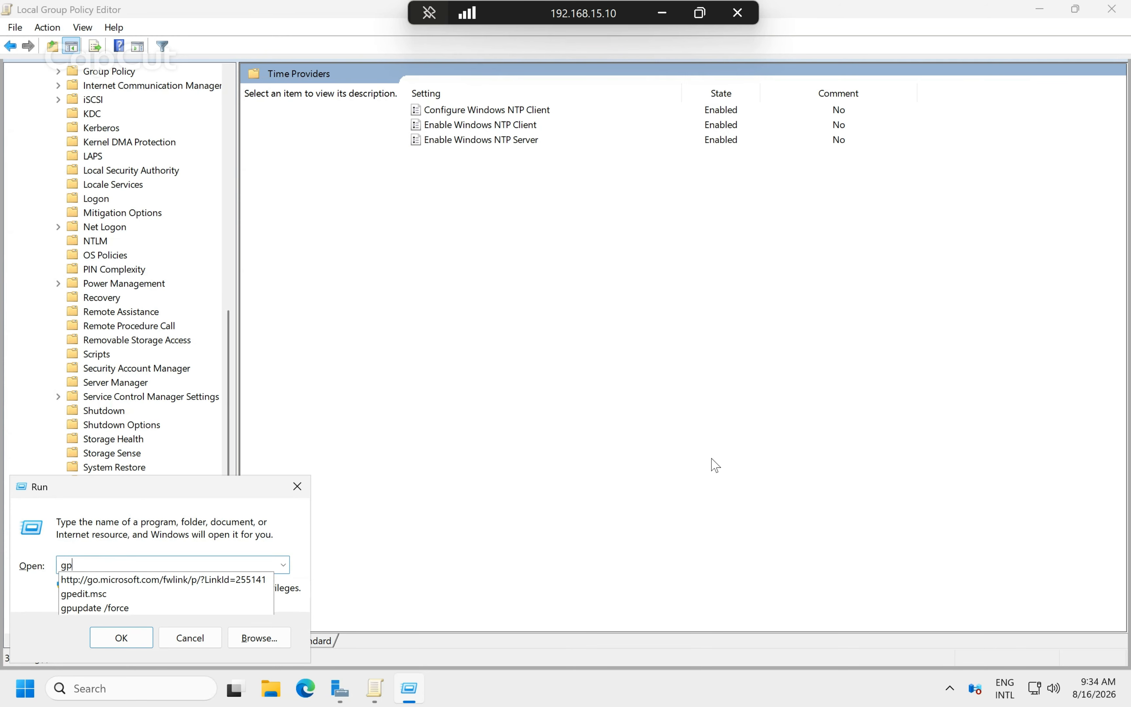
key("Down")
key("Down")
key("Return")
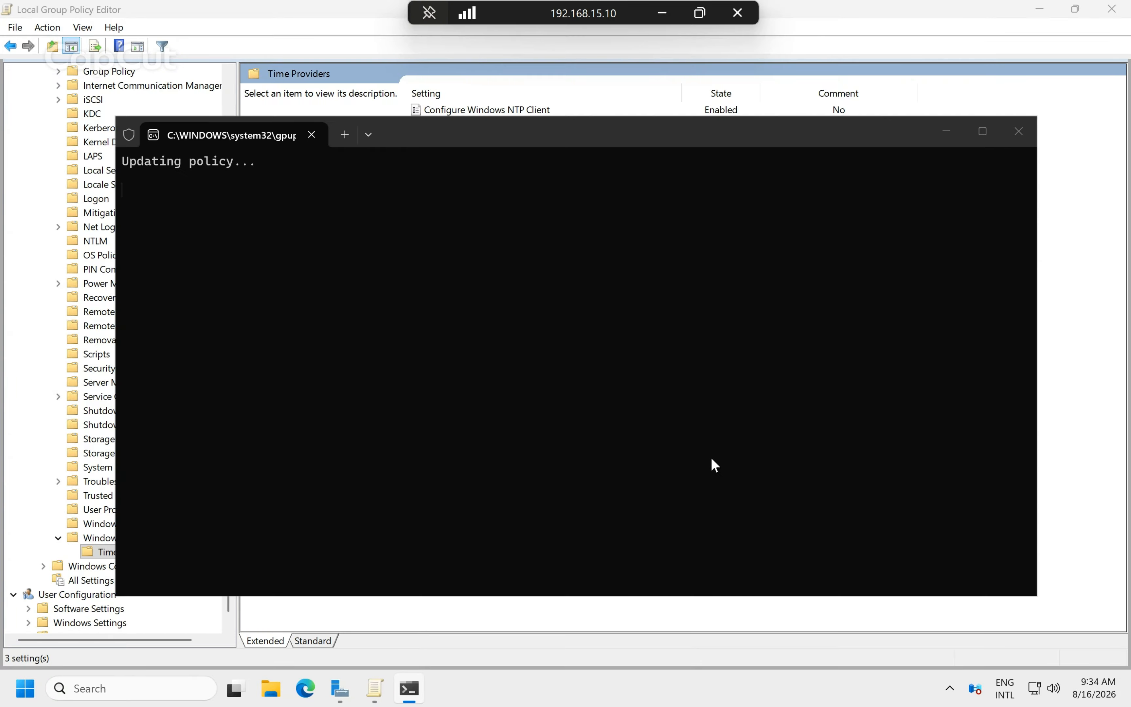
left_click(659, 13)
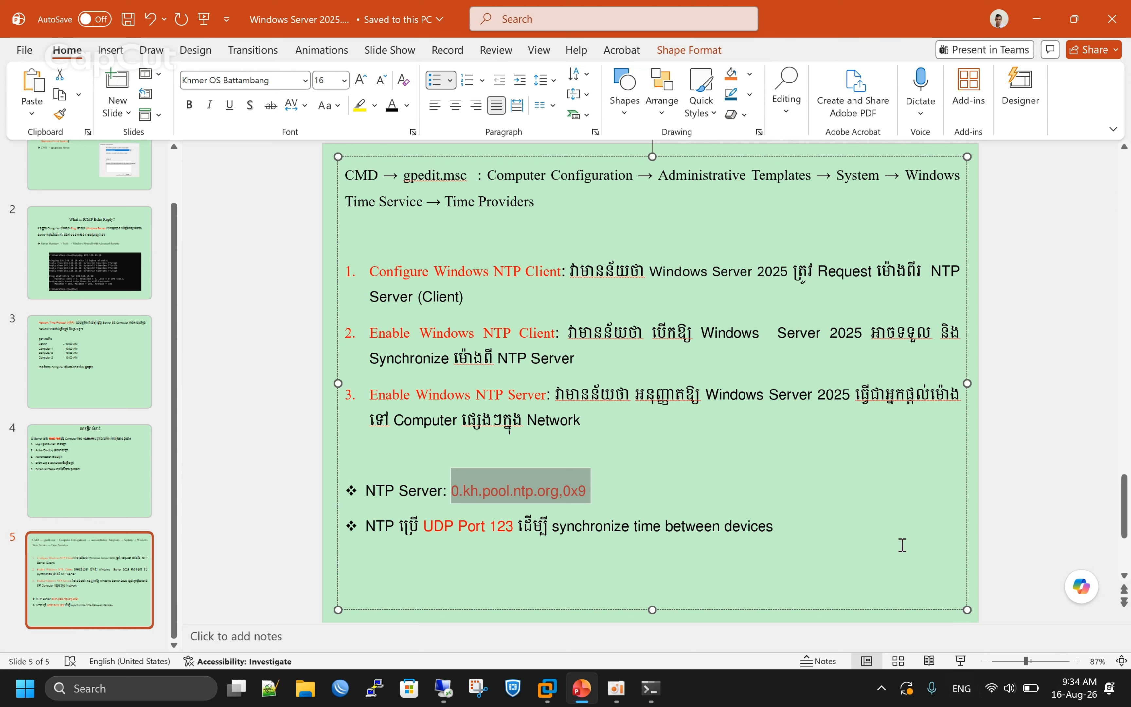
Highlight the slide's UDP Port 123 line, then return to the remote session.
left_click(660, 477)
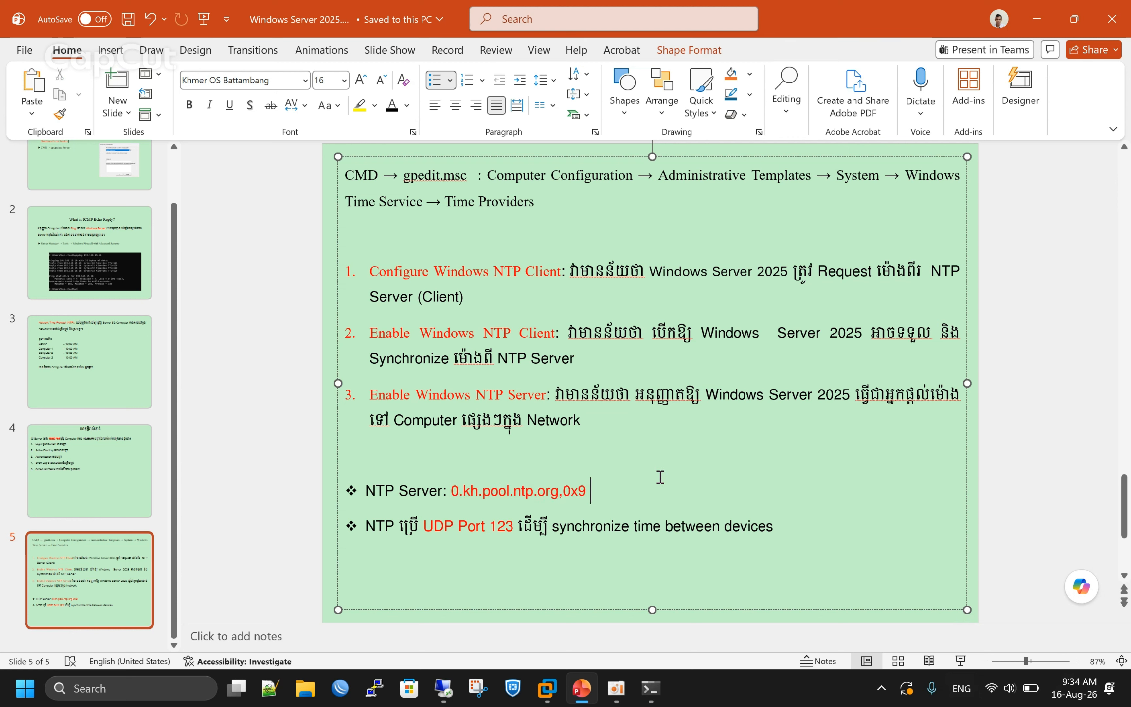
left_click(367, 529)
left_click_drag(369, 529, 587, 531)
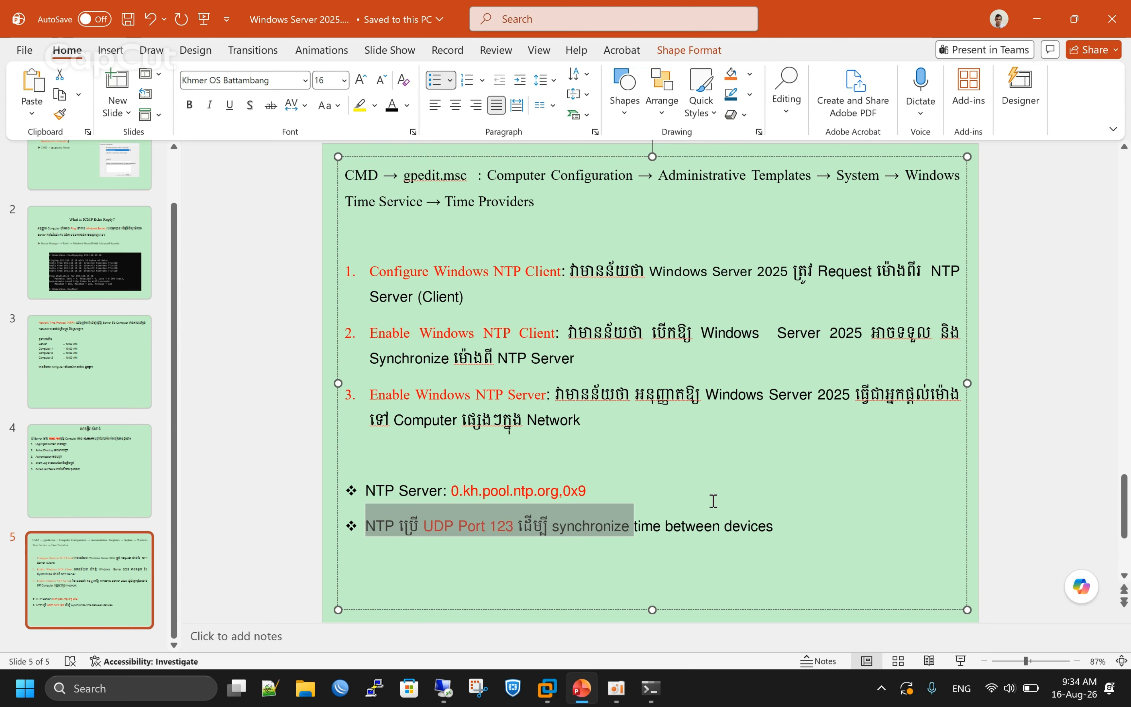
triple_click(648, 541)
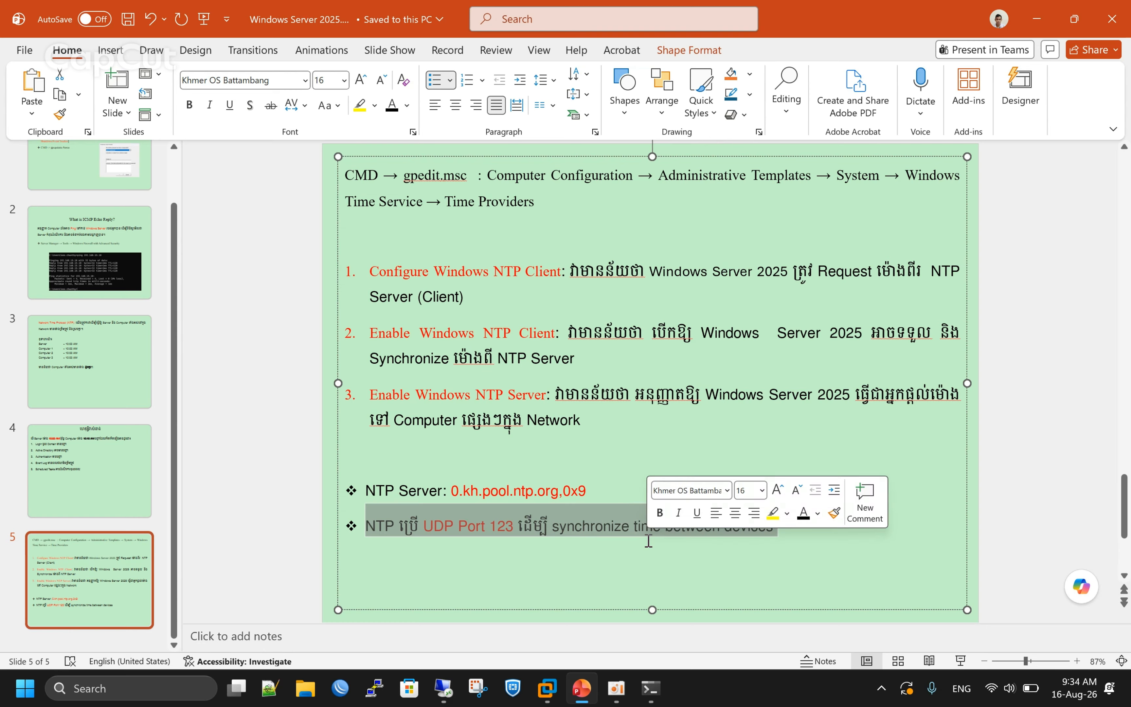
left_click(513, 530)
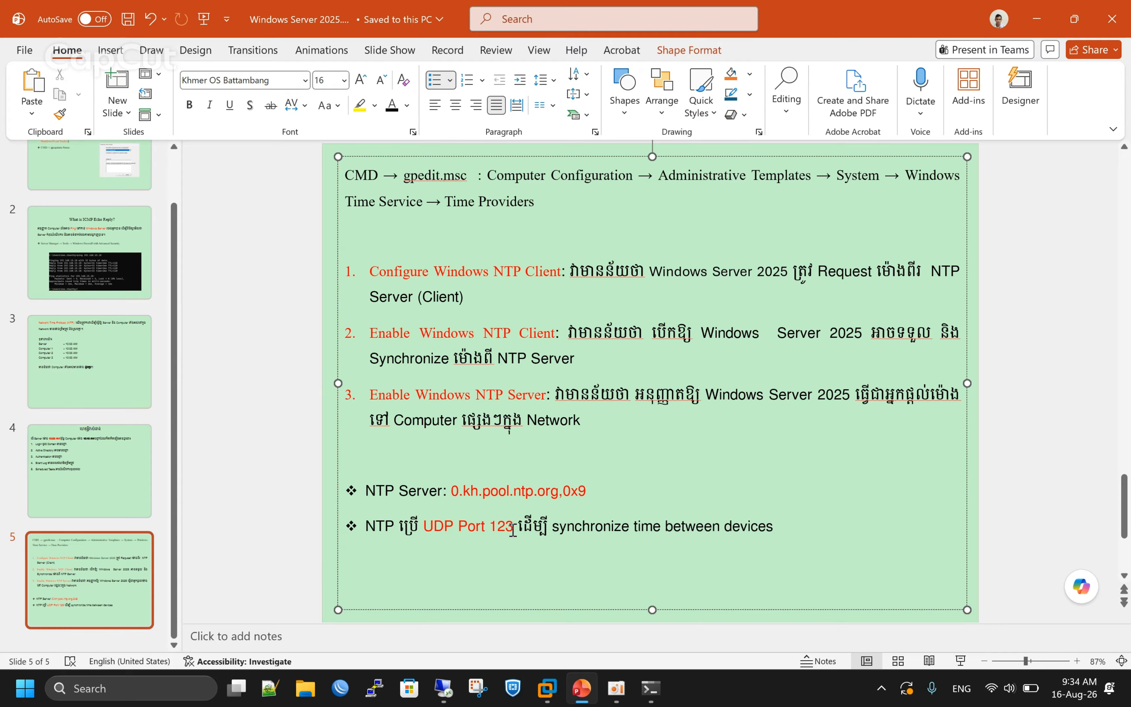
left_click_drag(513, 531, 447, 532)
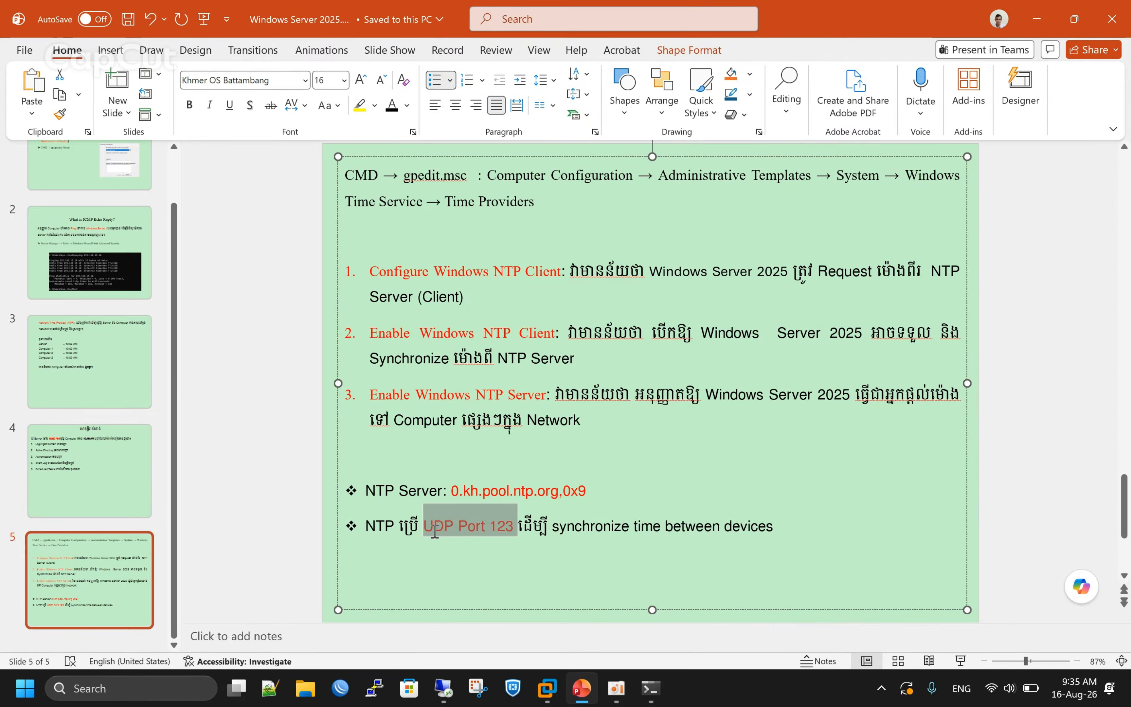
mouse_move(437, 533)
left_mouse_down()
mouse_move(460, 531)
mouse_move(423, 532)
left_mouse_up()
left_click(443, 688)
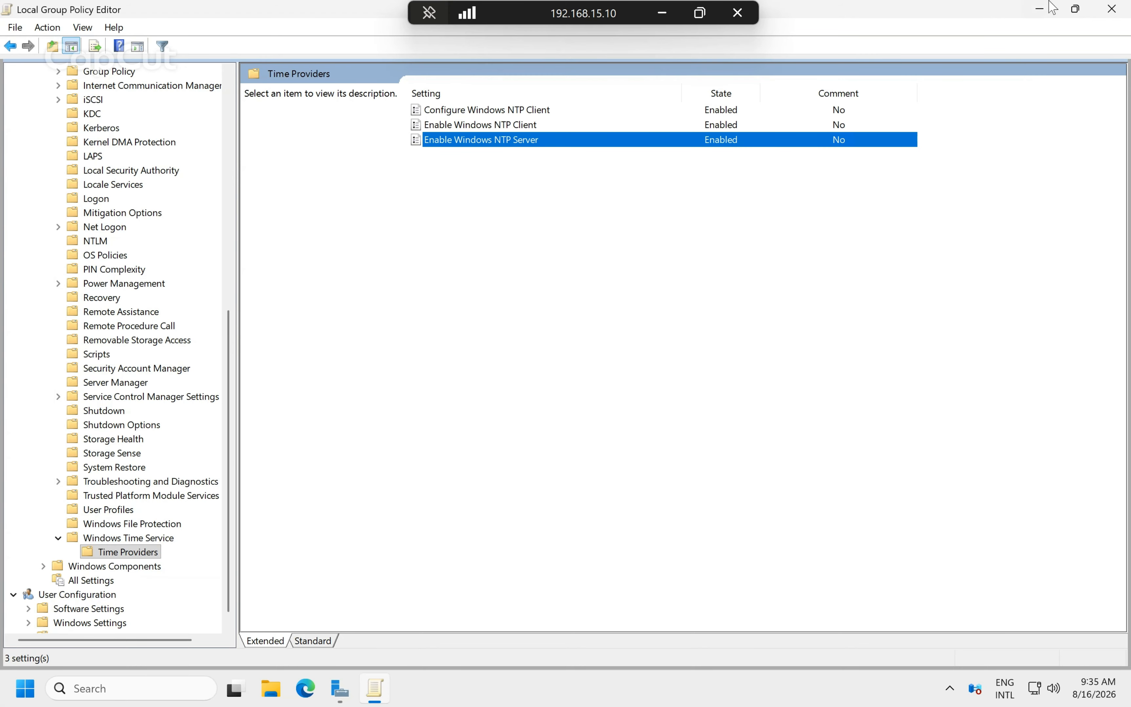
Close the policy editor and launch Windows Defender Firewall with Advanced Security from Server Manager Tools.
left_click(1113, 10)
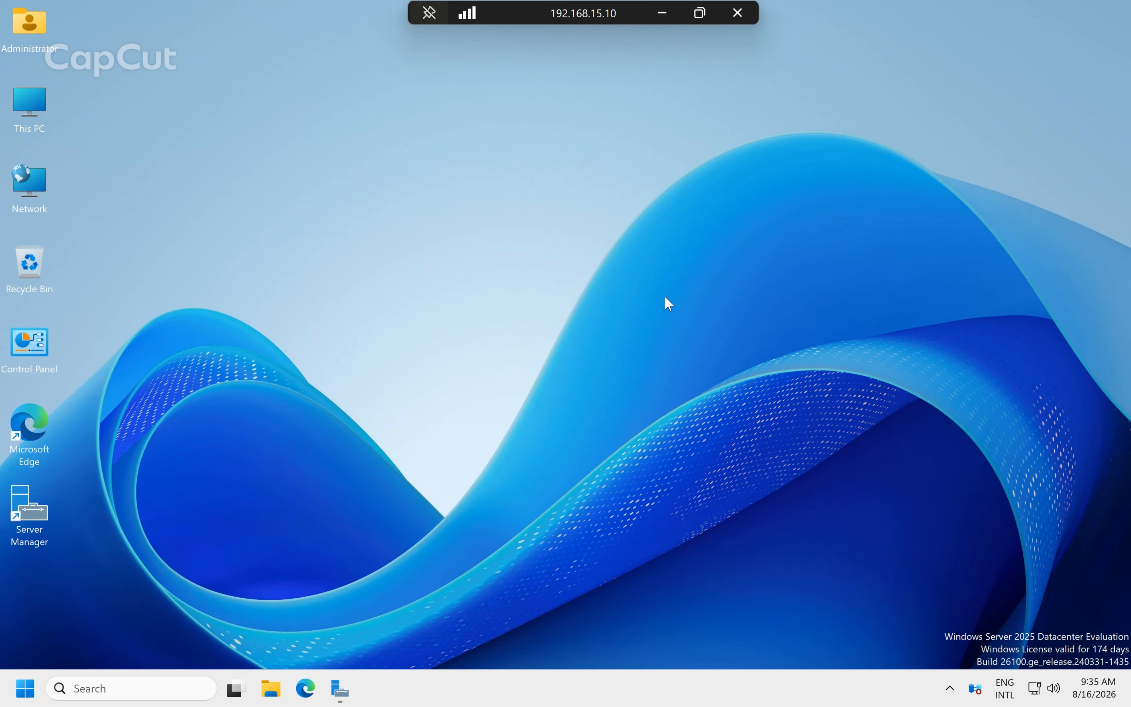
left_click(346, 700)
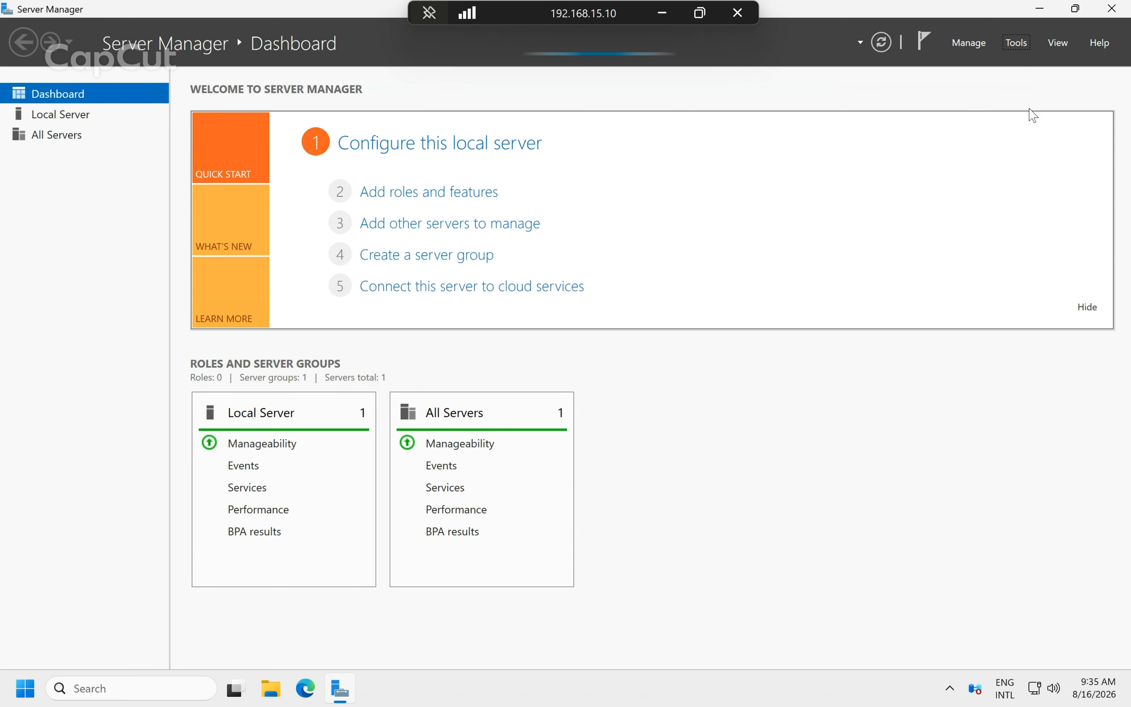
left_click(1019, 45)
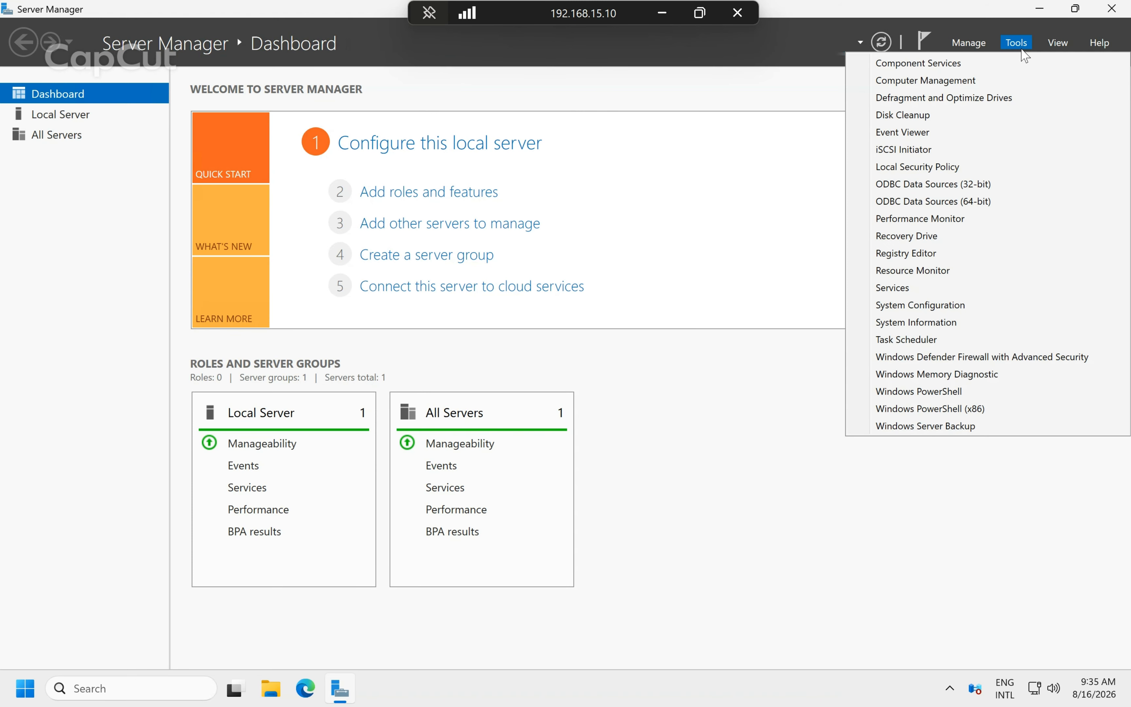
left_click(968, 358)
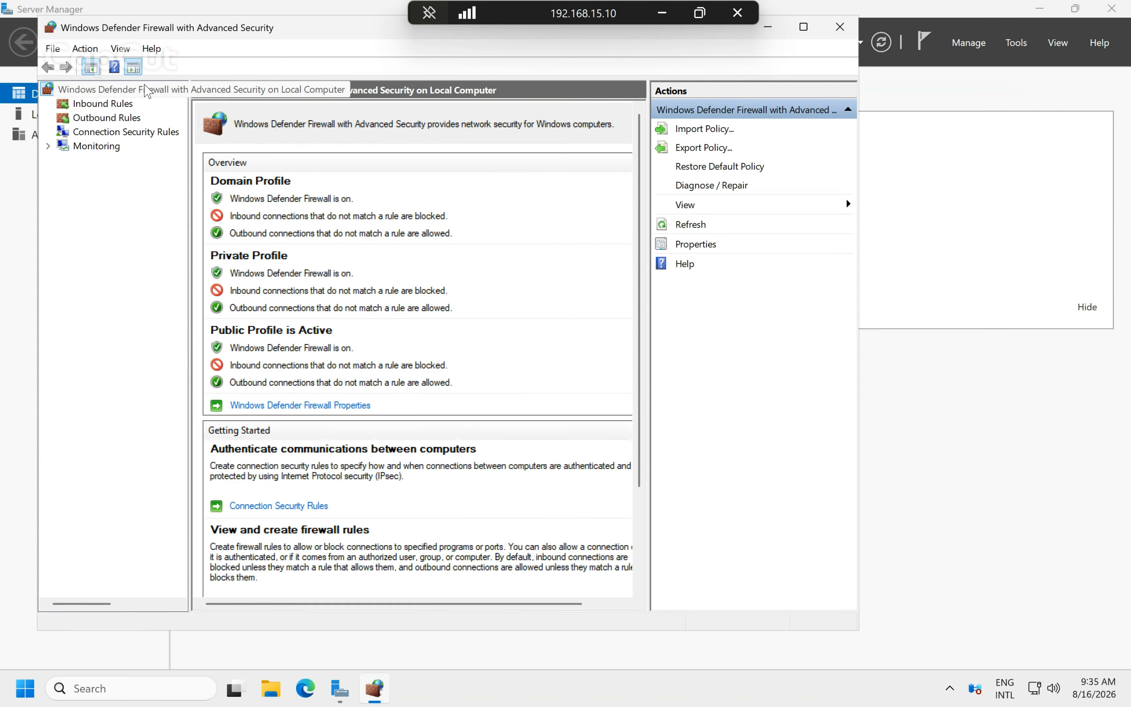
Create a new inbound Port rule for UDP port 123, allowing connections on all profiles.
left_click(128, 105)
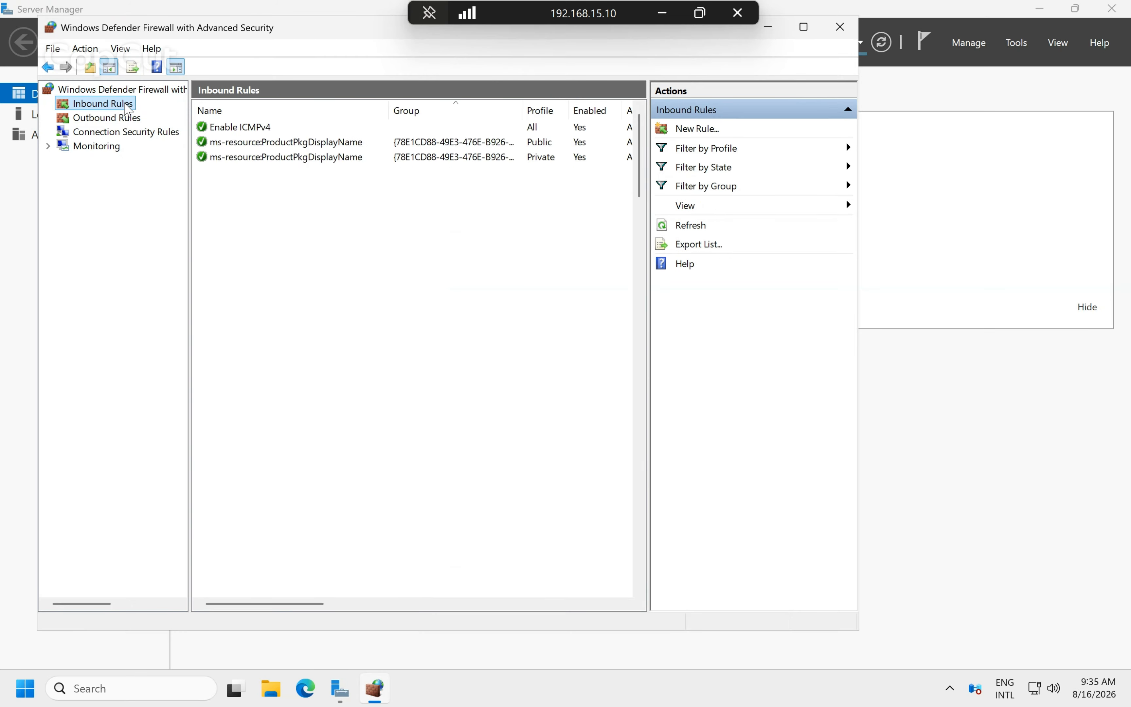
right_click(126, 105)
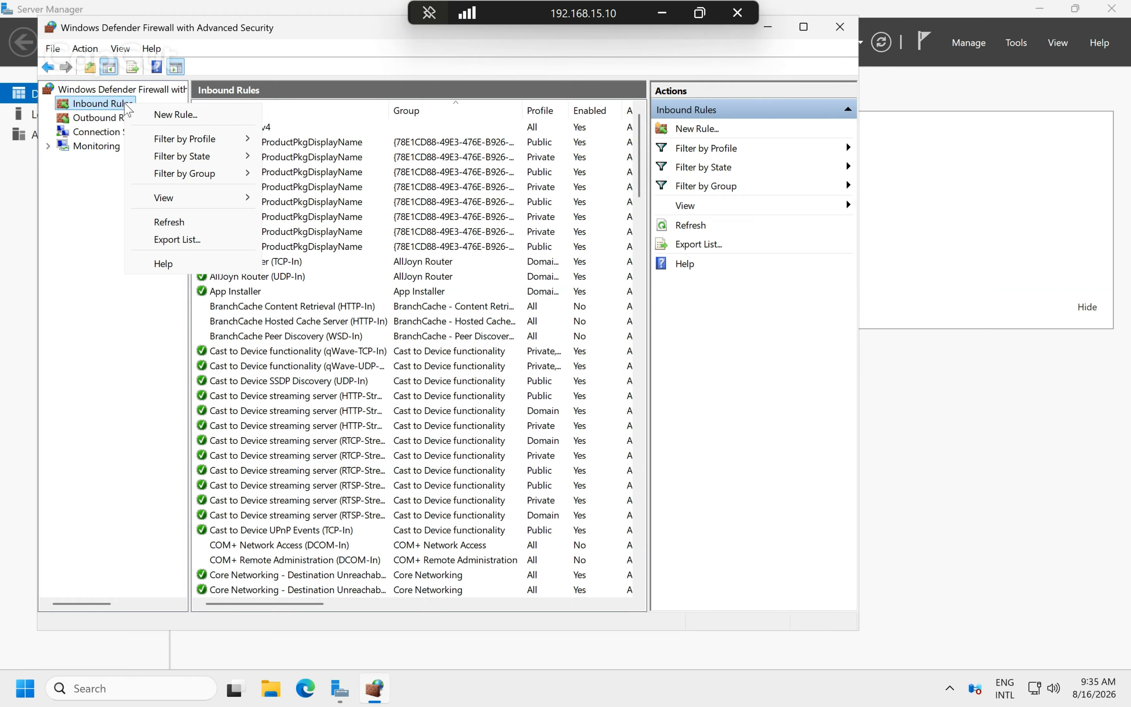
left_click(167, 121)
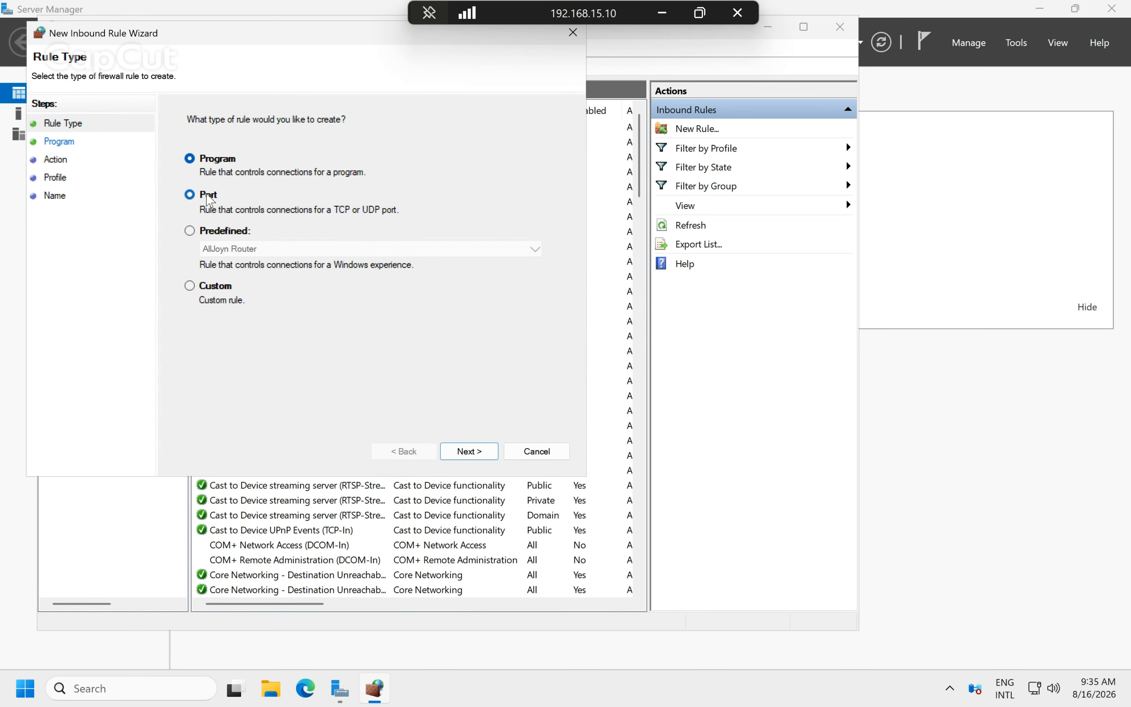
left_click(209, 198)
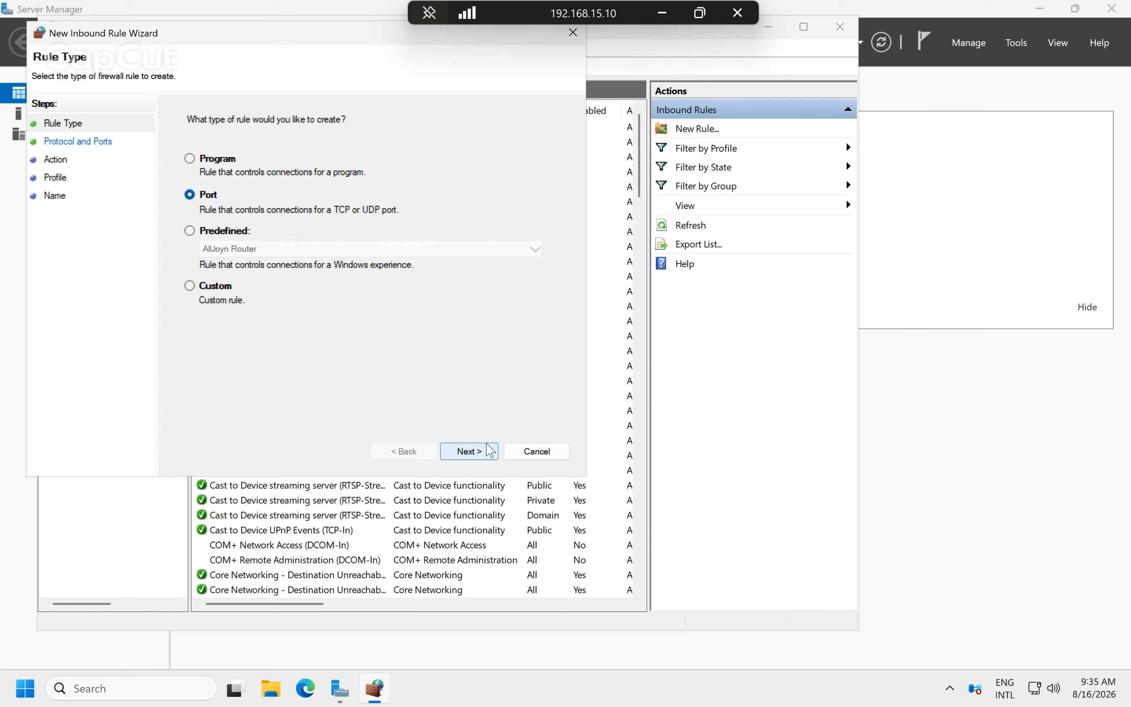
left_click(469, 451)
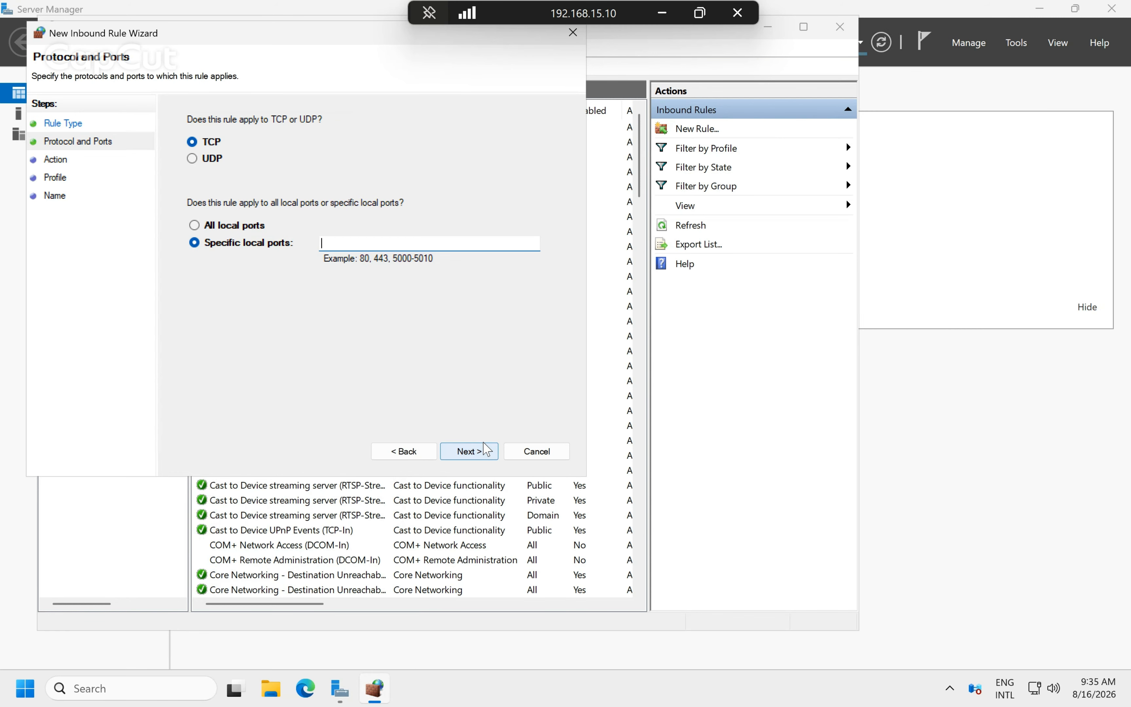
left_click(213, 162)
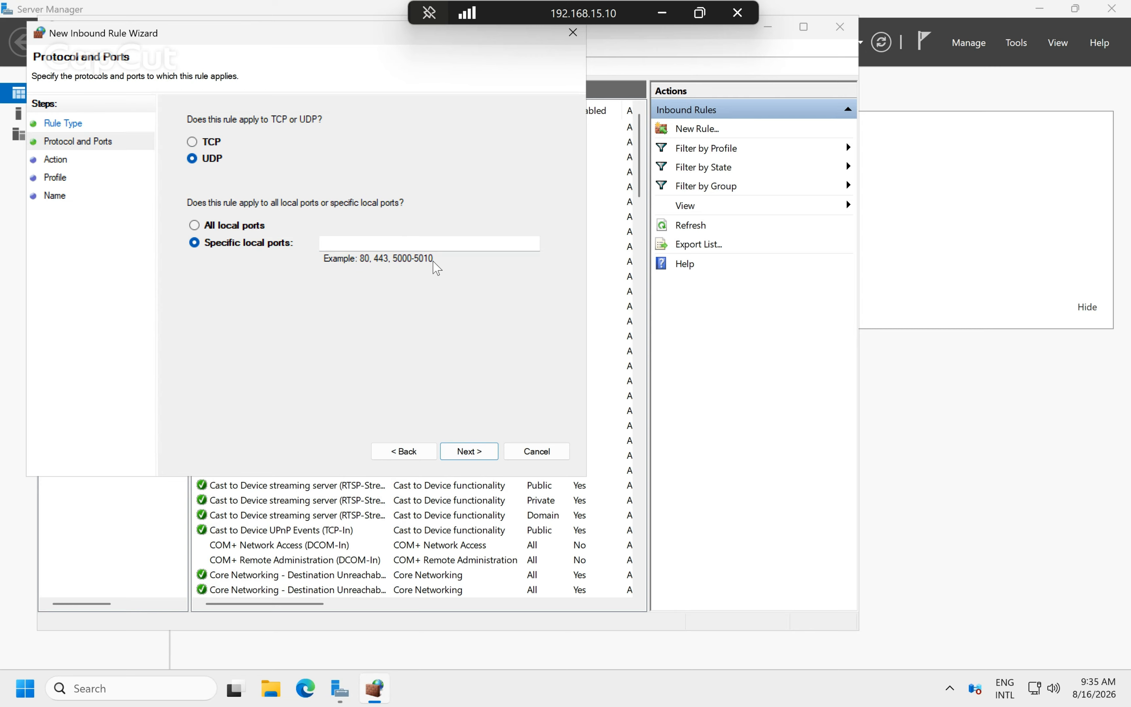
left_click(390, 243)
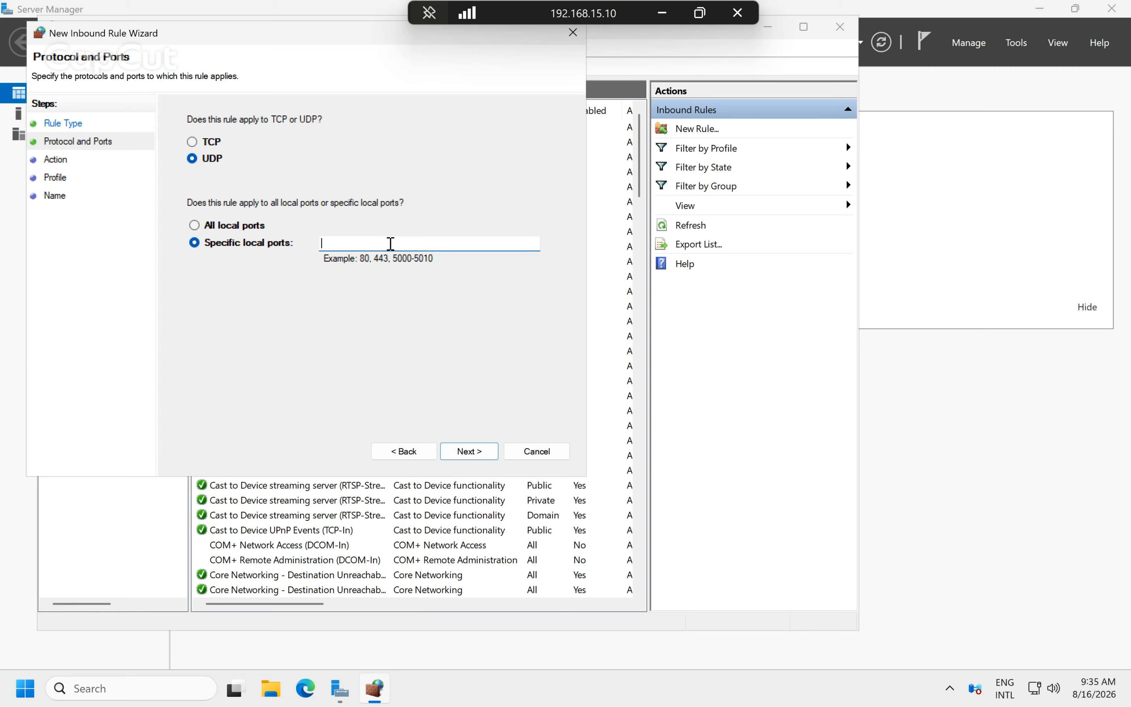
type("123")
left_click(481, 455)
left_click(481, 454)
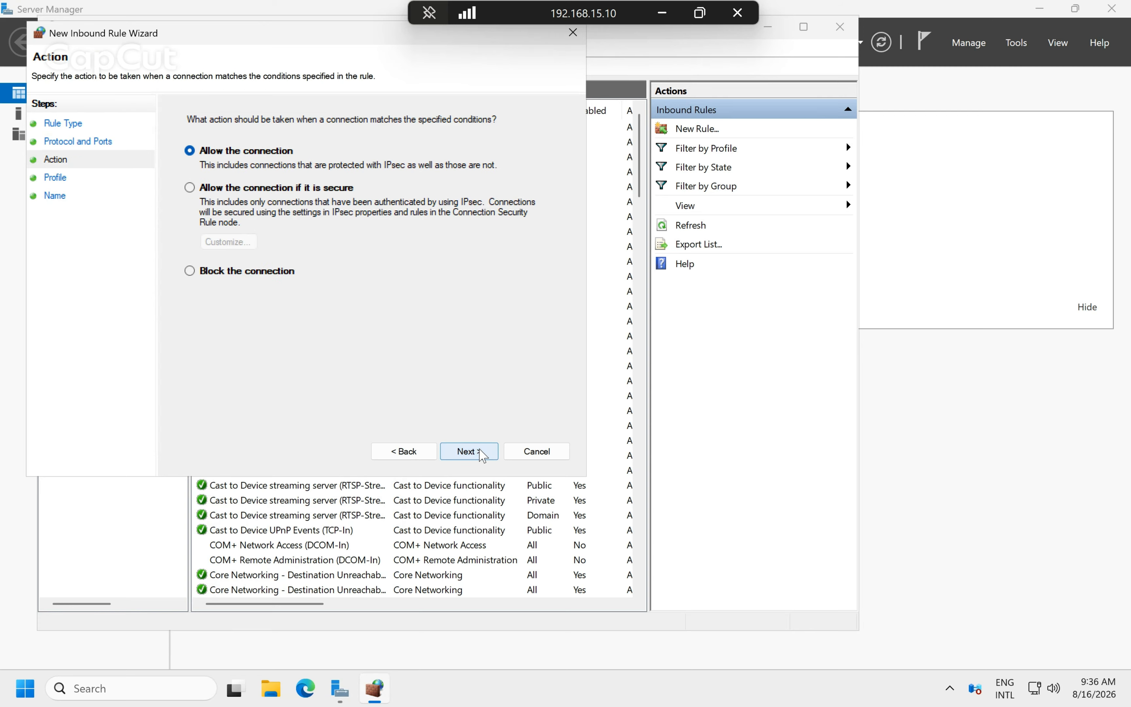
left_click(482, 454)
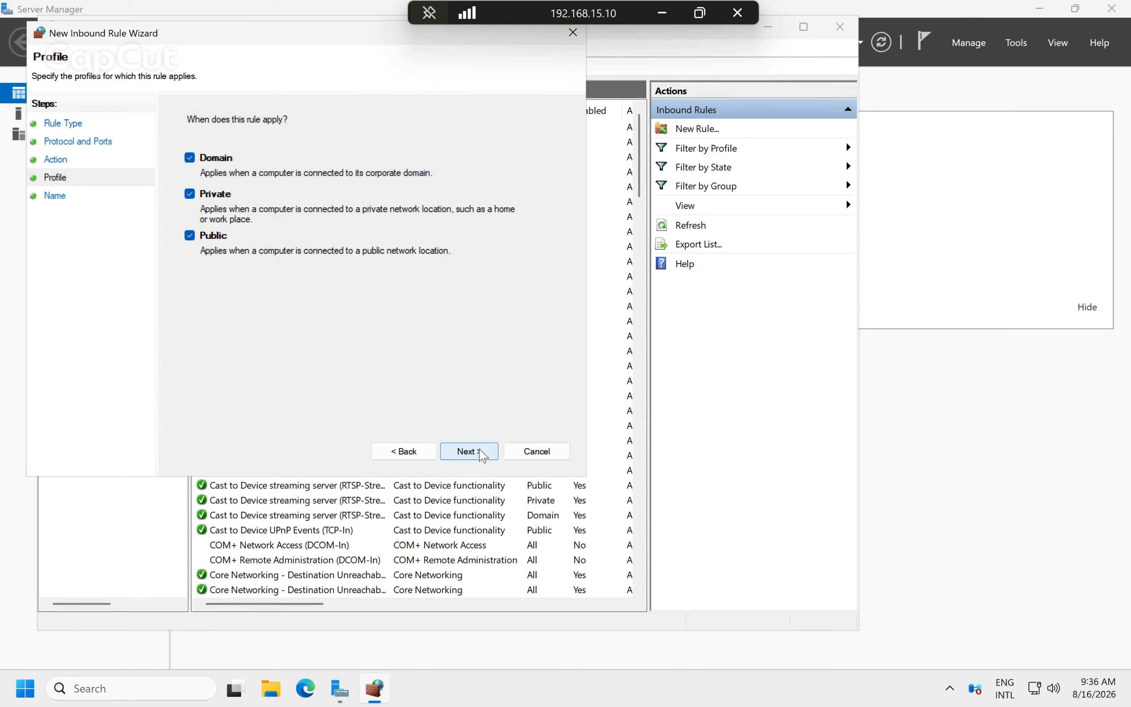
left_click(481, 454)
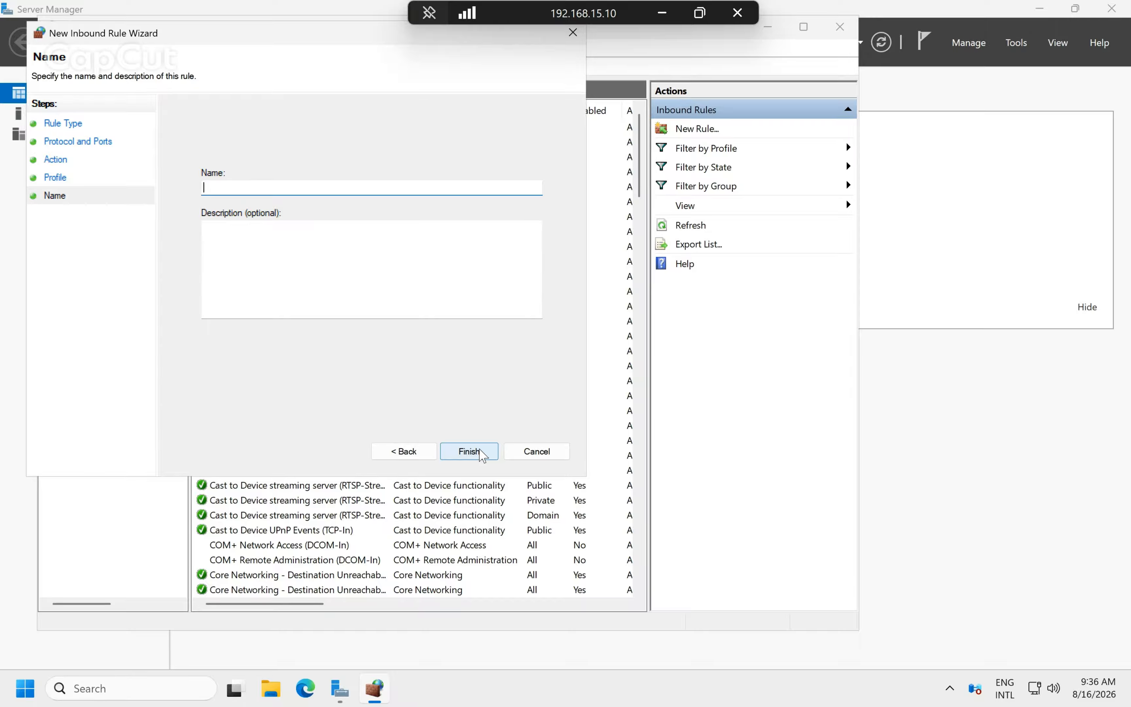
Name the rule 'Enable NTP Port 123', finish it and close the firewall console.
type("Enalb")
key("BackSpace")
key("BackSpace")
key("BackSpace")
key("BackSpace")
type("nable NTP Port 123")
left_click(486, 452)
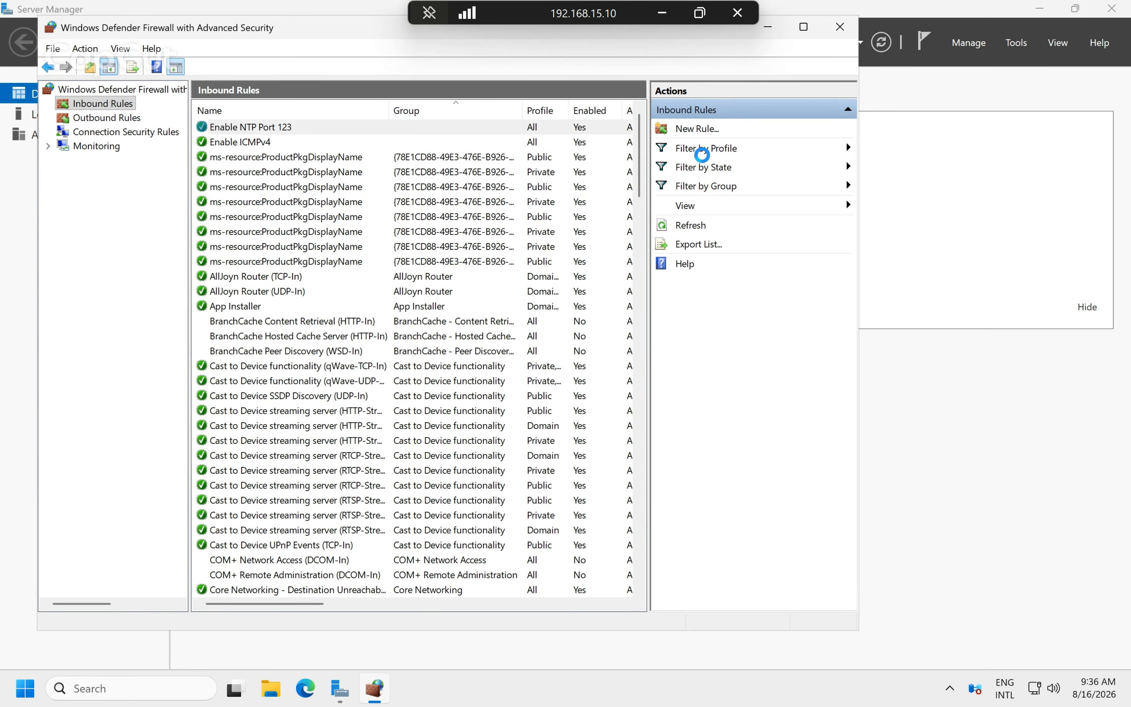
left_click(840, 27)
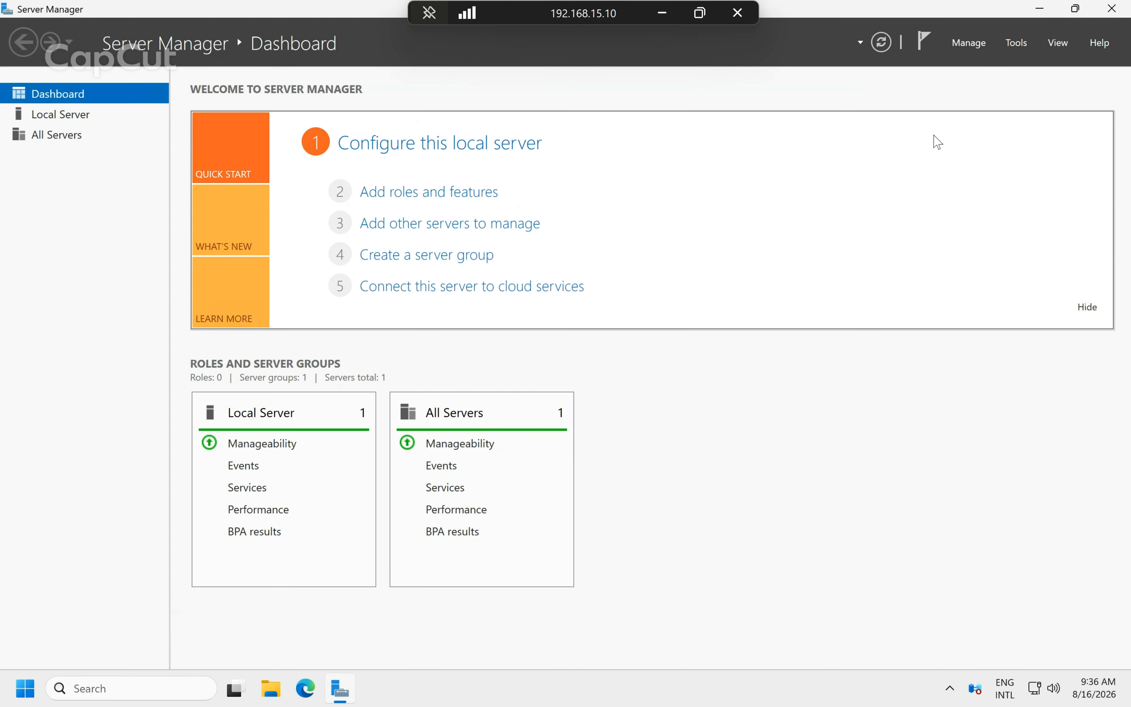
Close Server Manager and rerun gpupdate /force from the Run prompt.
left_click(1111, 10)
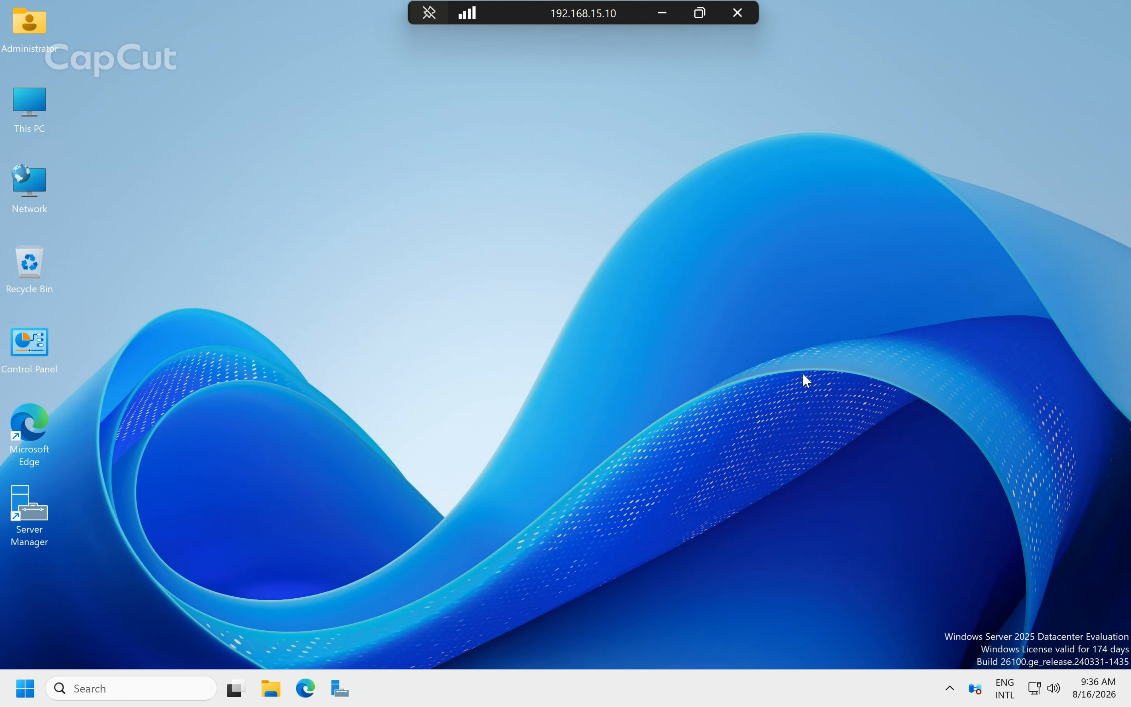
key("super+r")
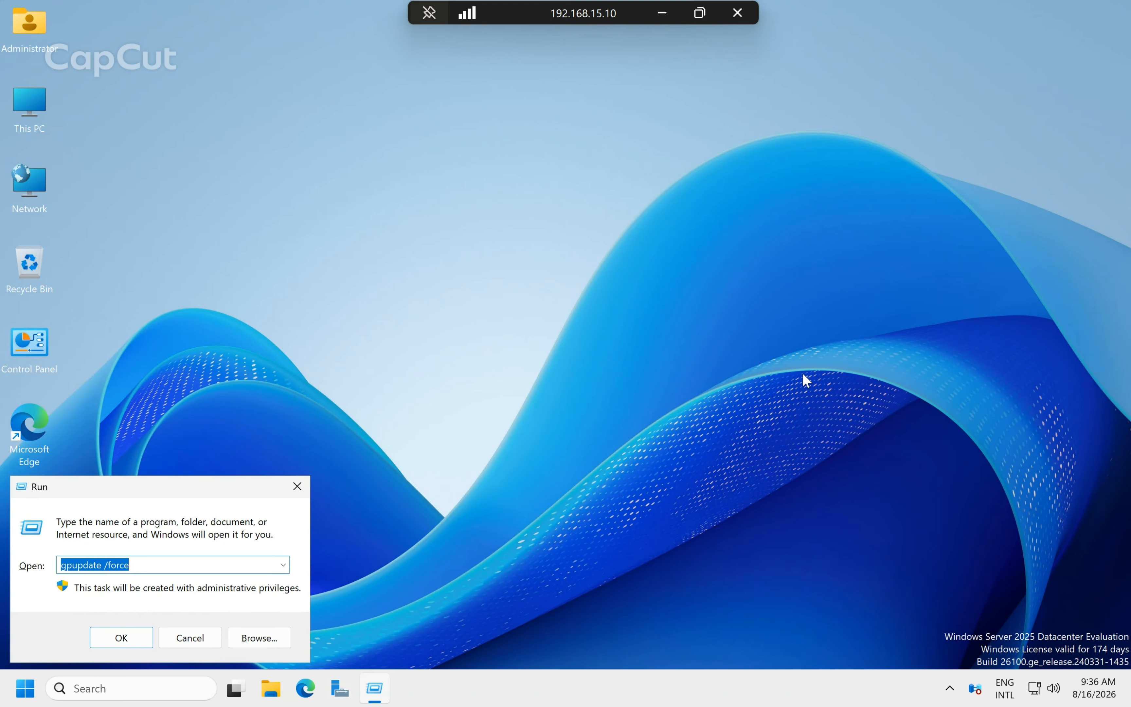
key("Return")
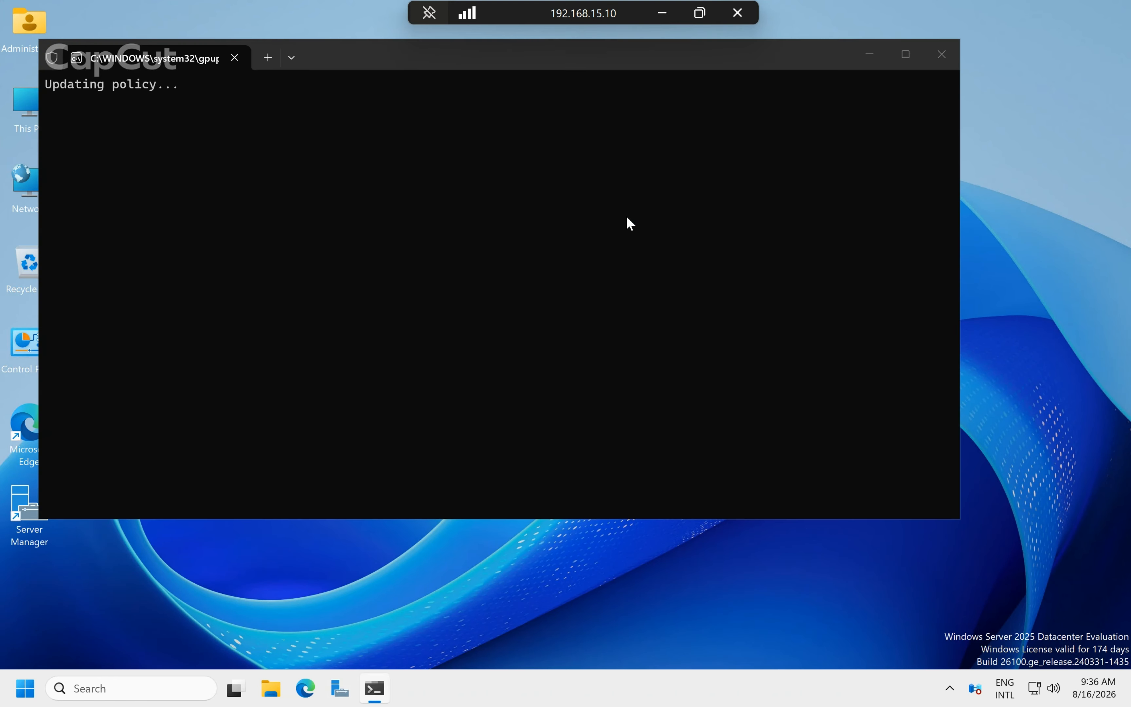
Minimize the remote session and move through slide 1 to slide 2, 'What is ICMP Echo Reply?'.
left_click(666, 21)
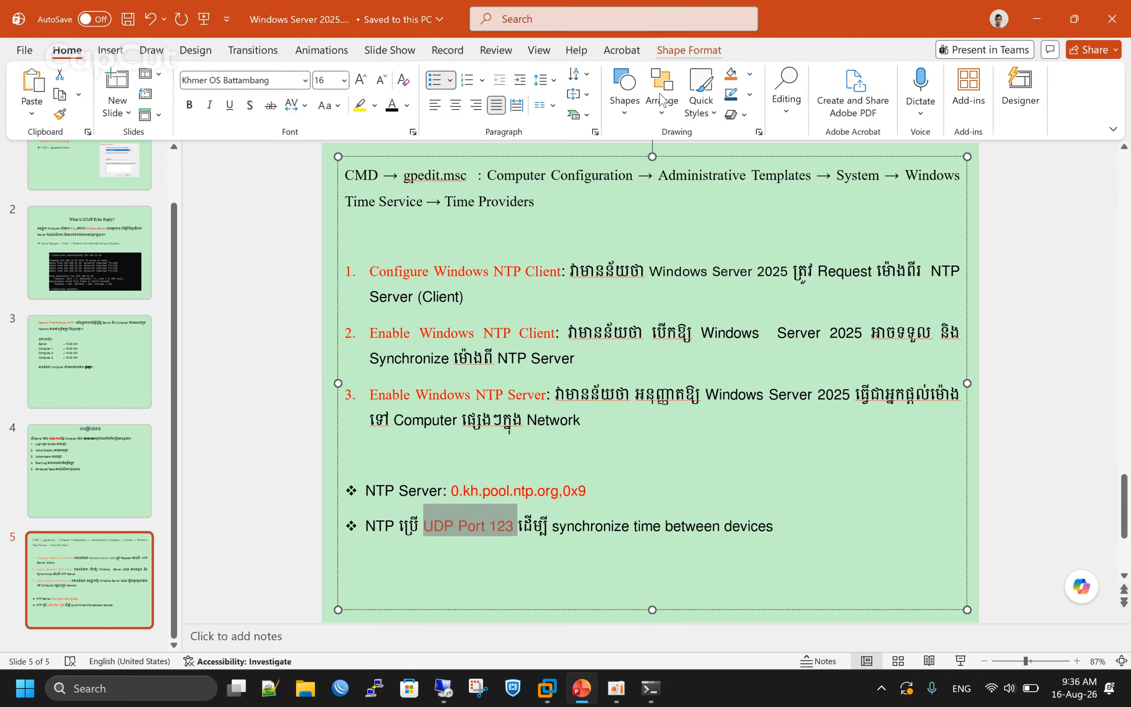
scroll(675, 439, "up", 1)
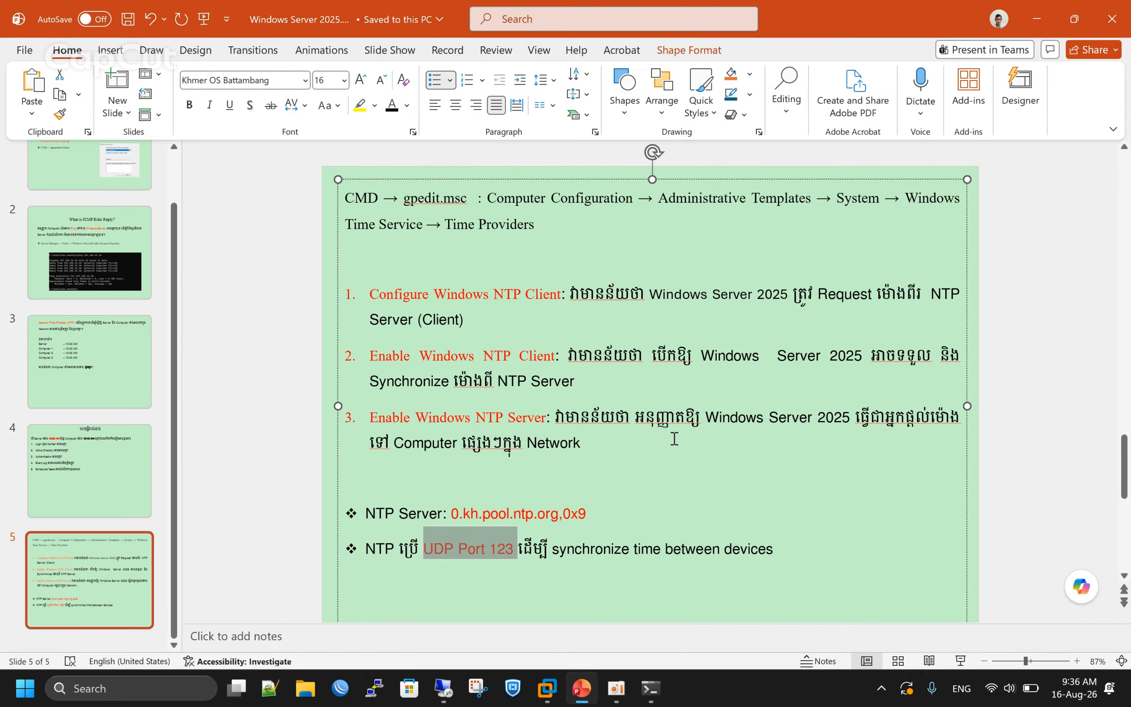
scroll(561, 376, "up", 3)
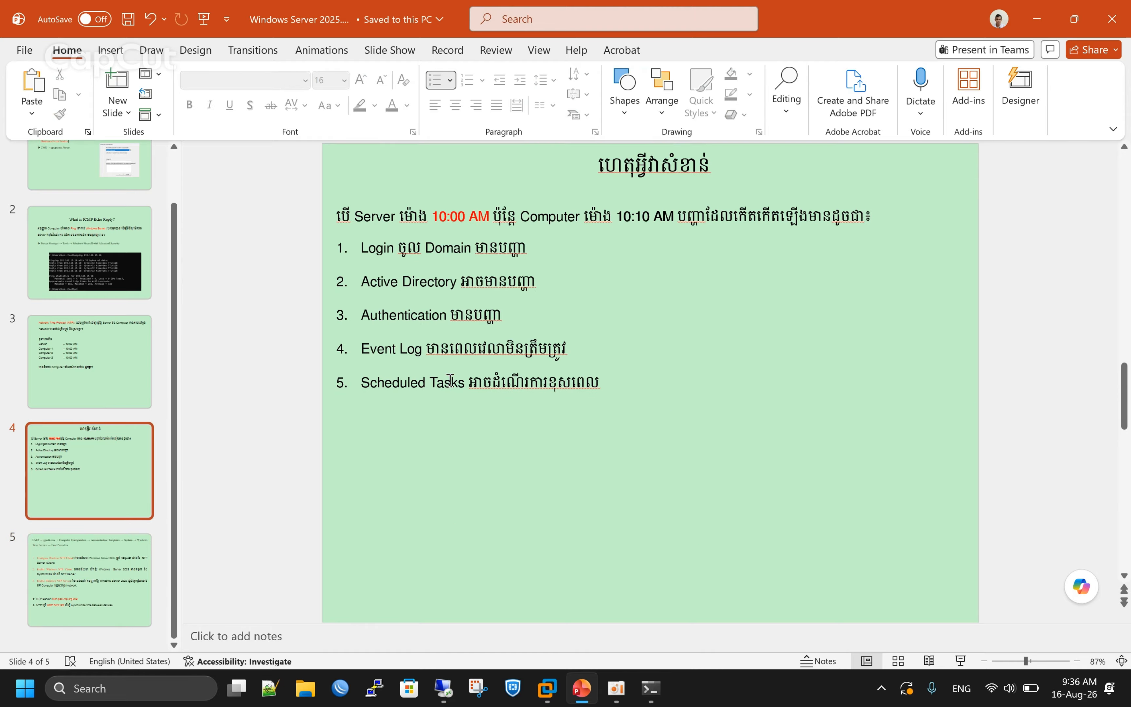
scroll(111, 435, "up", 2)
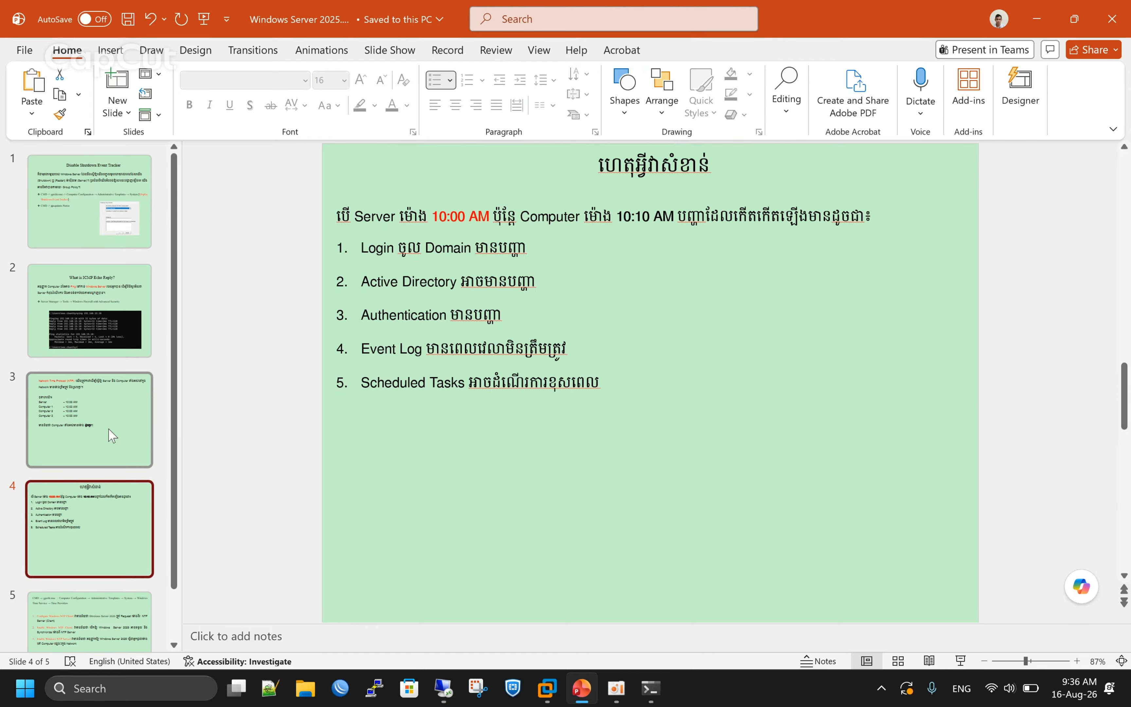
scroll(109, 429, "down", 2)
scroll(109, 429, "up", 2)
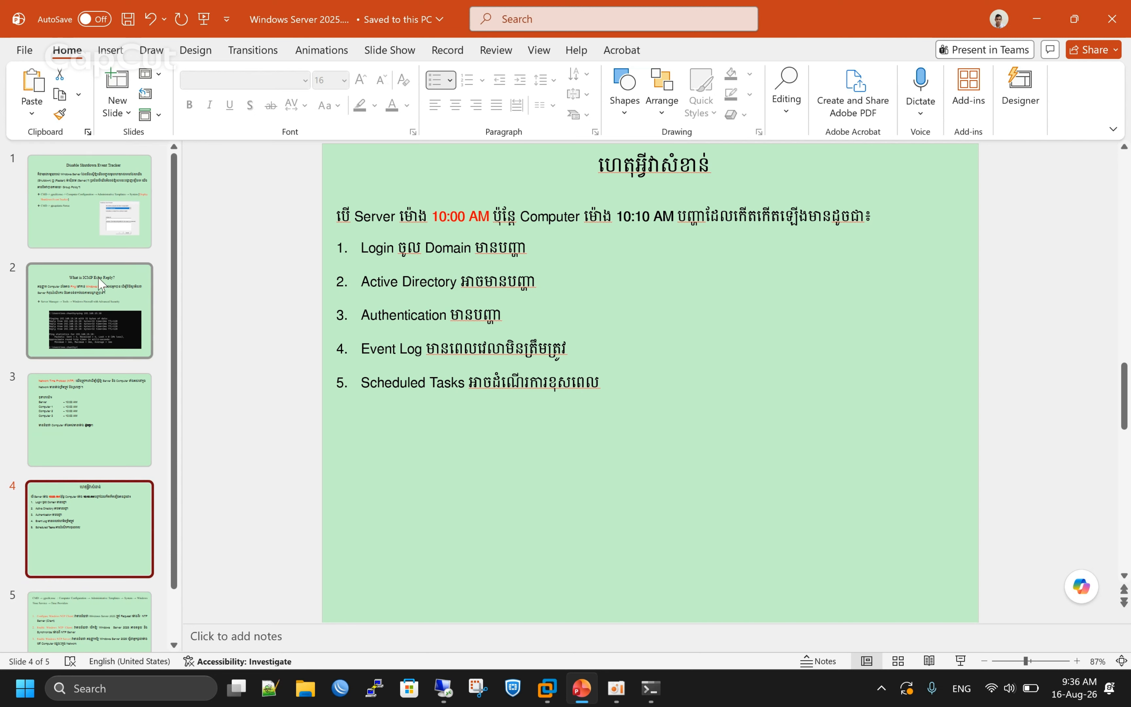
left_click(121, 210)
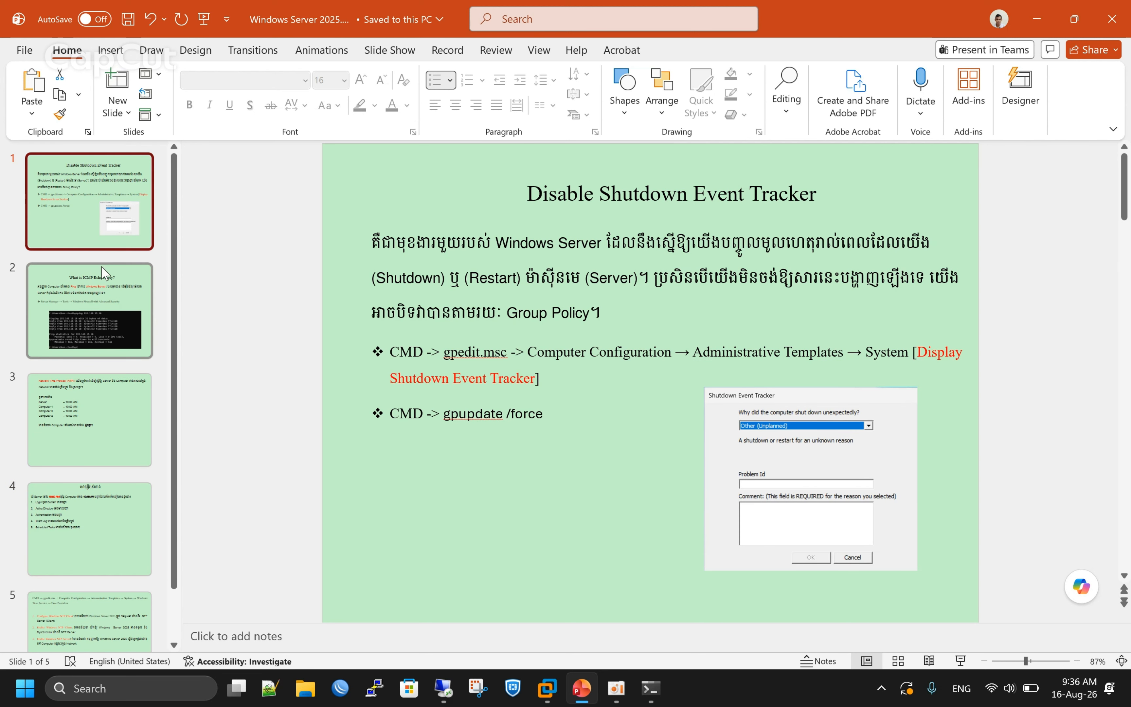
left_click(103, 286)
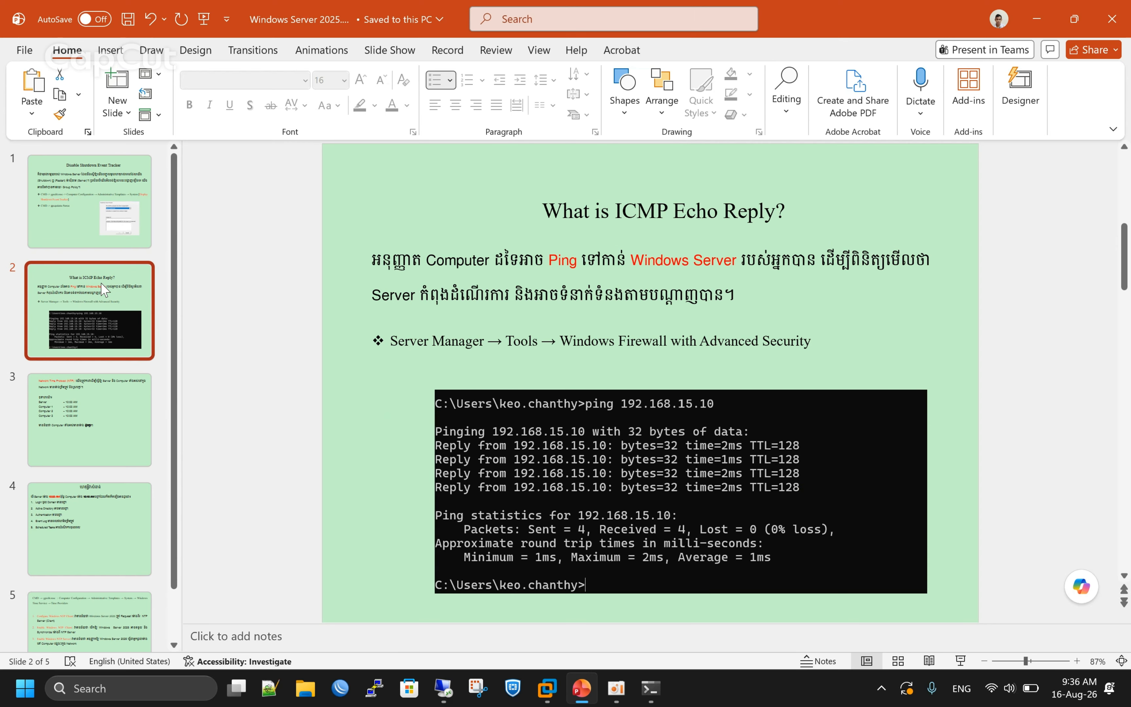